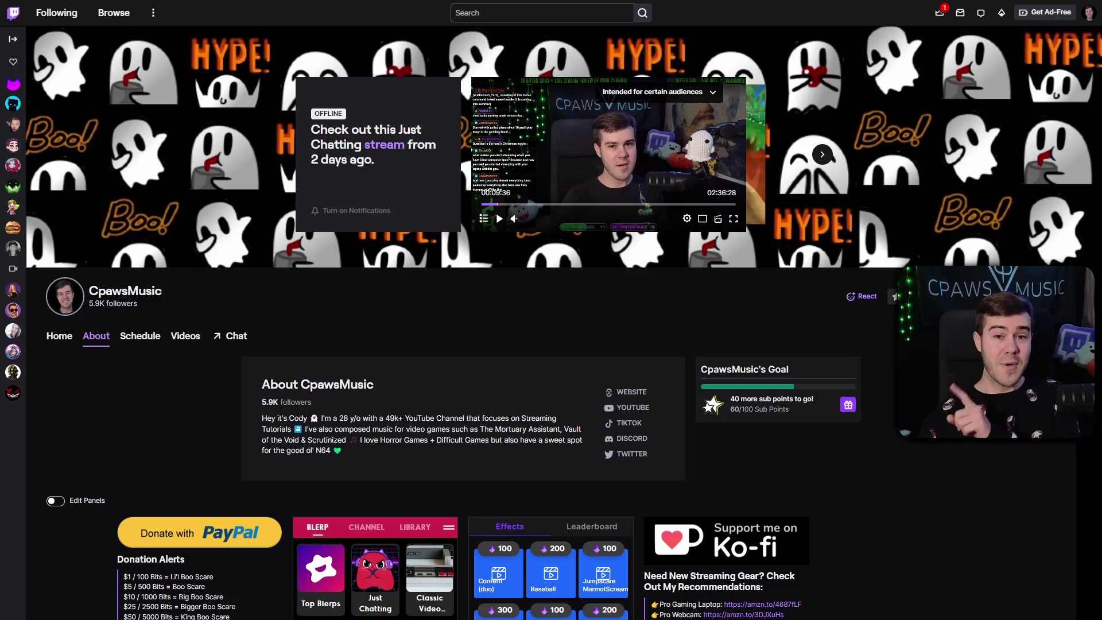
Open the Alerts page in the channel's Creator Dashboard.
scroll(516, 381, "down", 3)
scroll(518, 381, "up", 3)
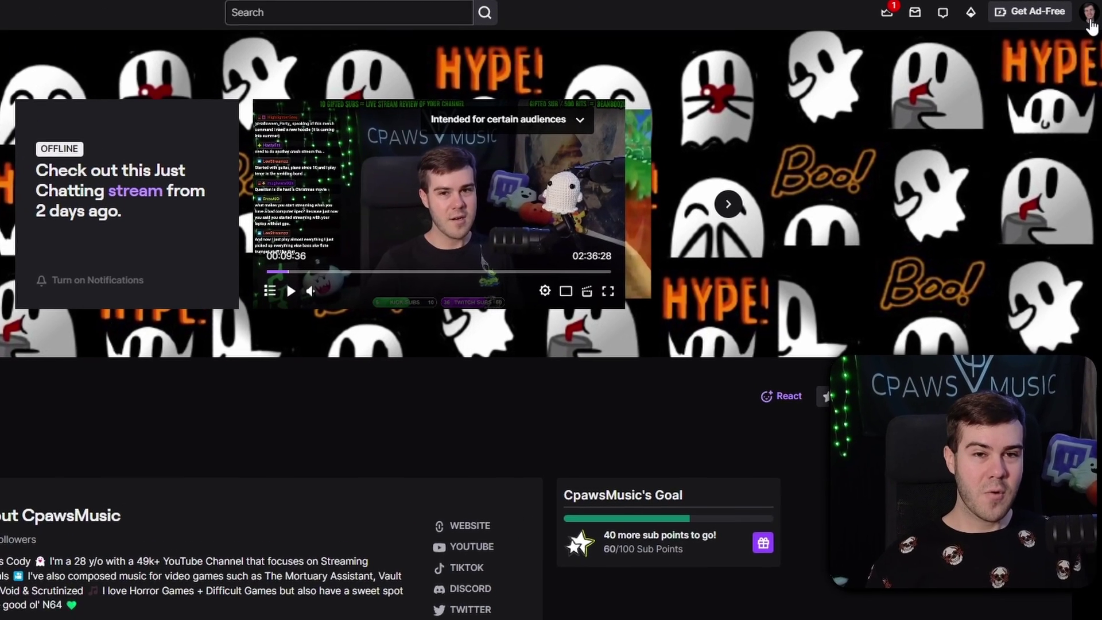
left_click(1088, 13)
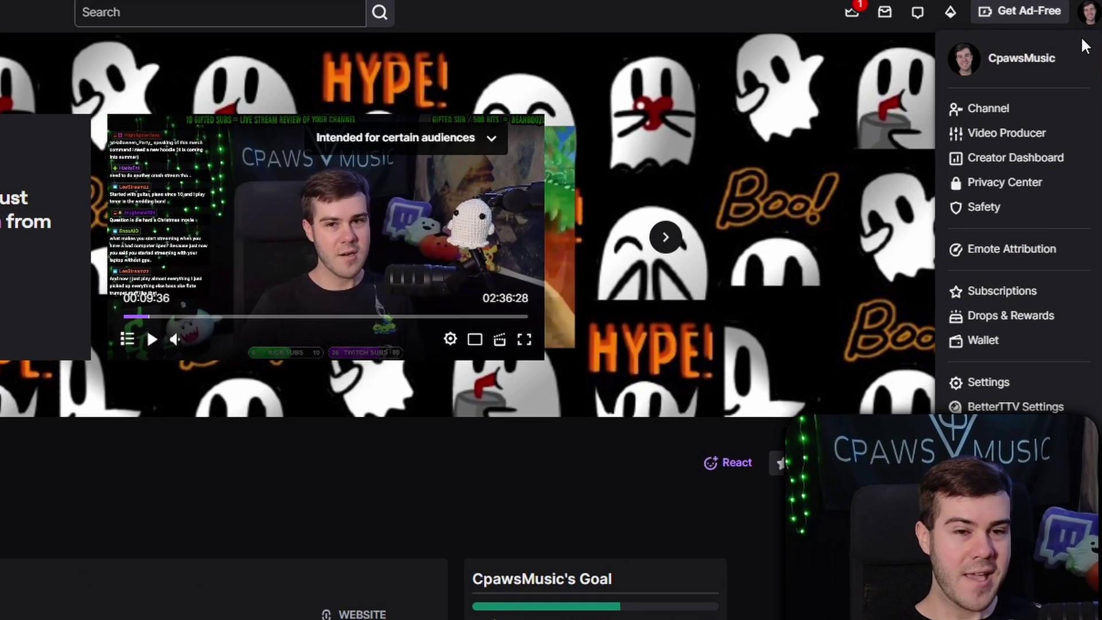
left_click(1011, 159)
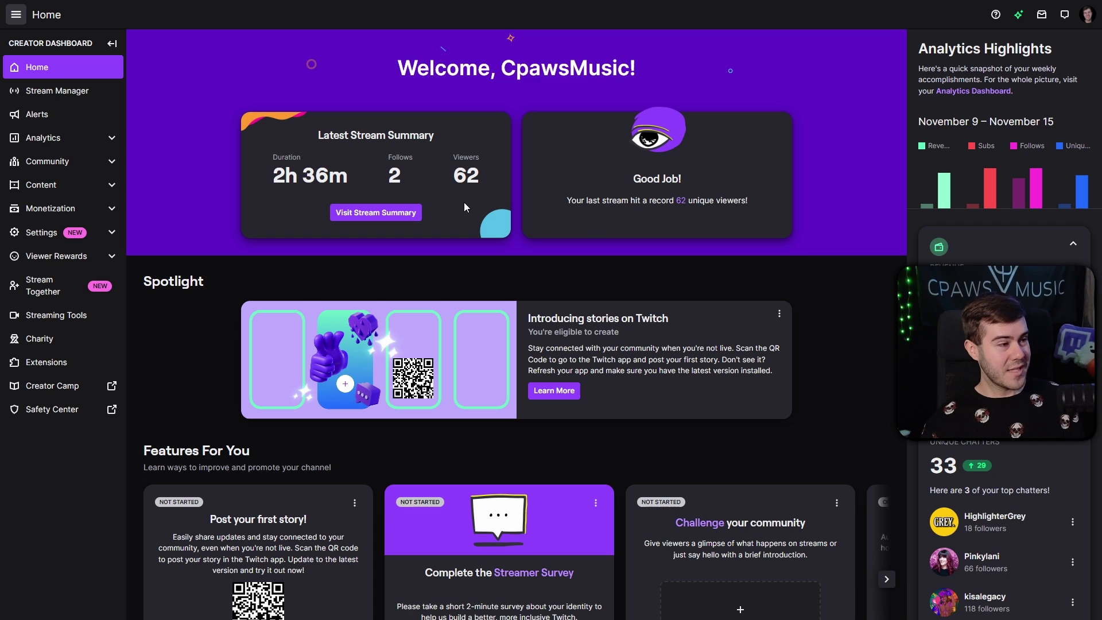
left_click(59, 117)
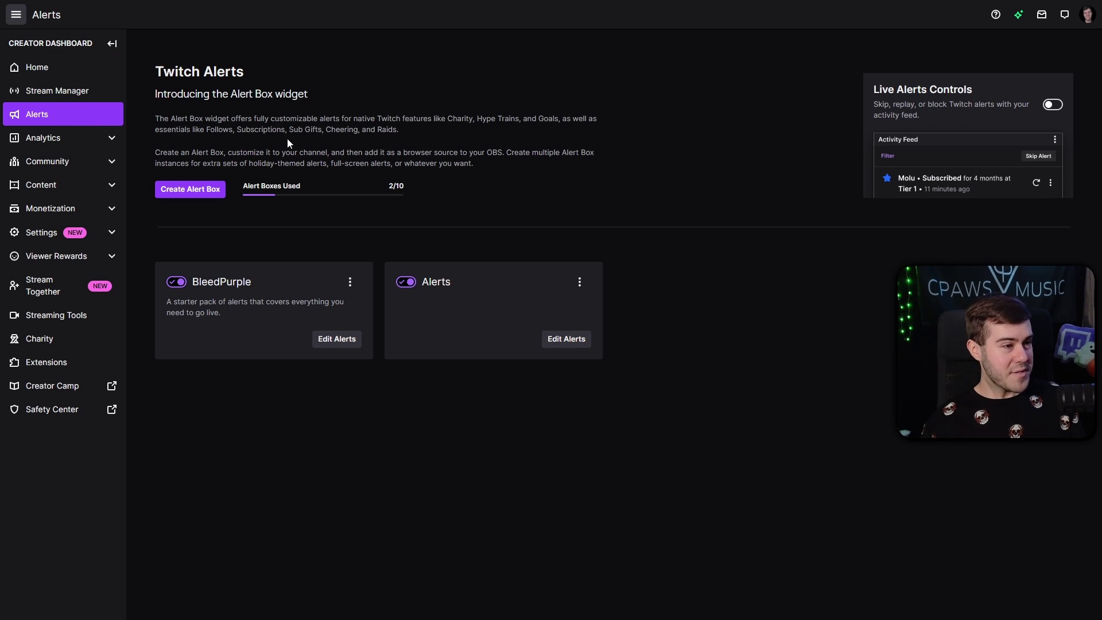
Create a new alert box named "Twitch Alerts".
left_click(178, 195)
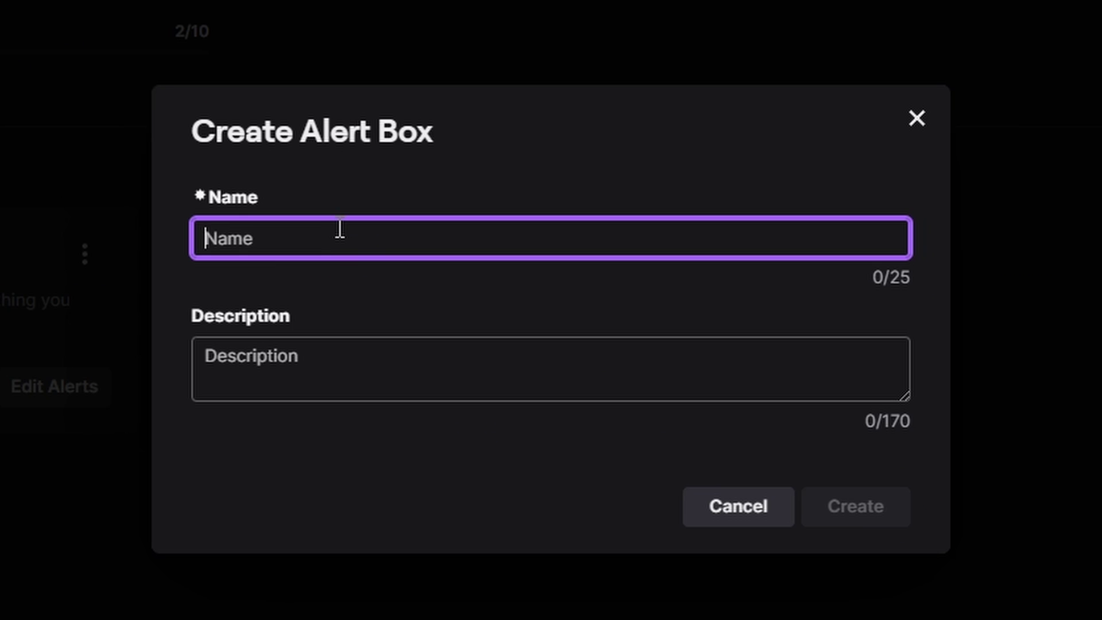
type("Twitch Alerts")
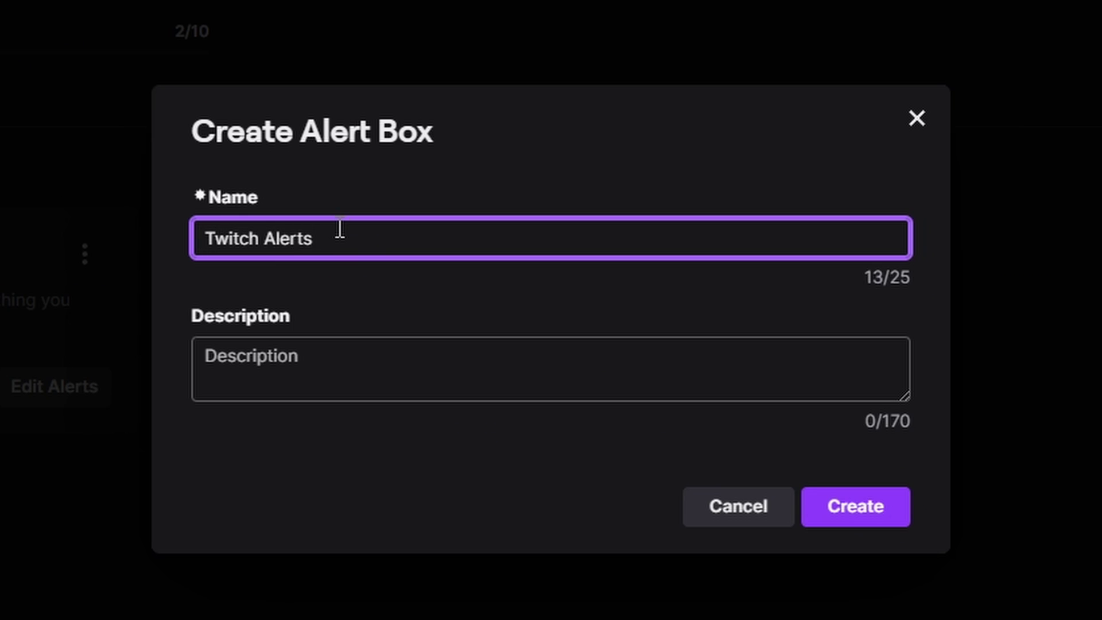
left_click(889, 523)
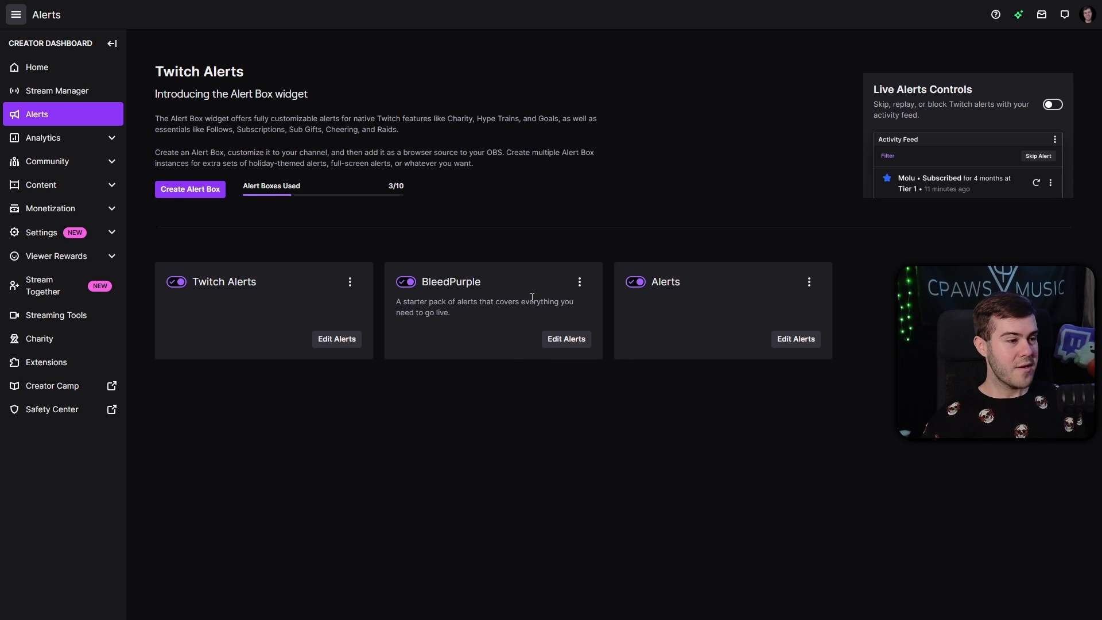
Open the new Twitch Alerts box for editing.
left_click_drag(193, 279, 248, 278)
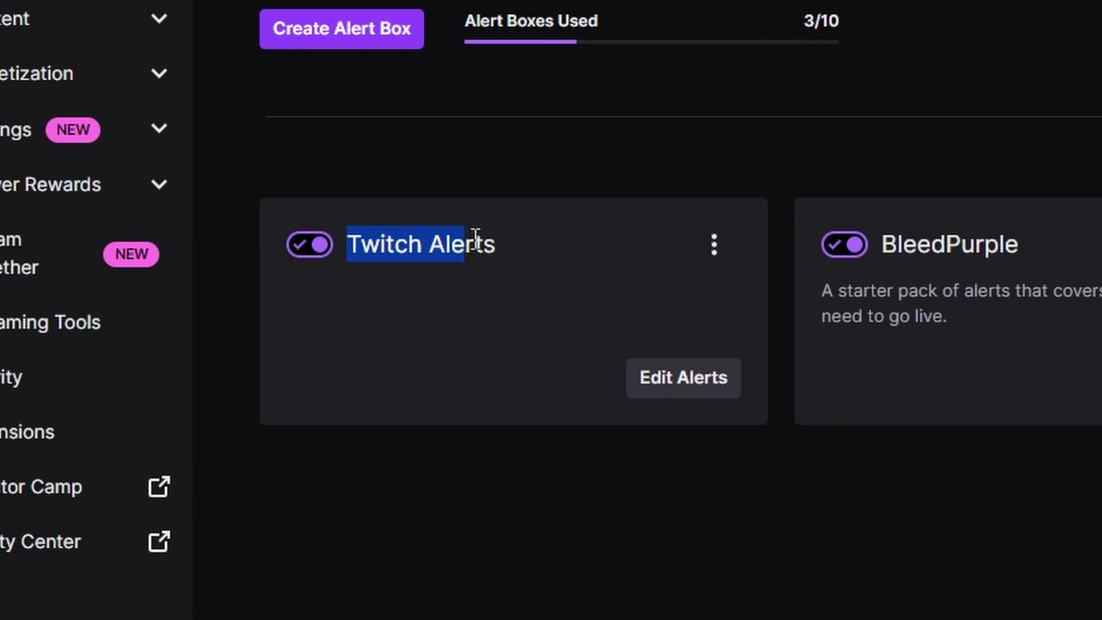
left_click_drag(475, 238, 497, 237)
left_click(698, 377)
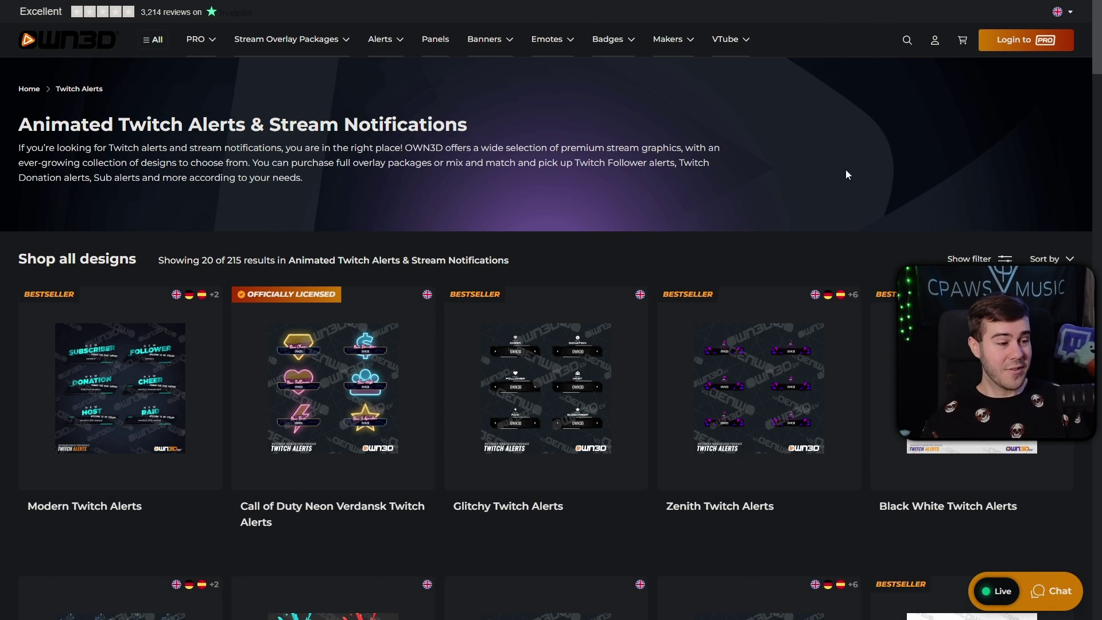
Browse the Twitch alert designs on the OWN3D website and view the Call of Duty Neon Verdansk Twitch Alerts product images.
scroll(430, 312, "down", 4)
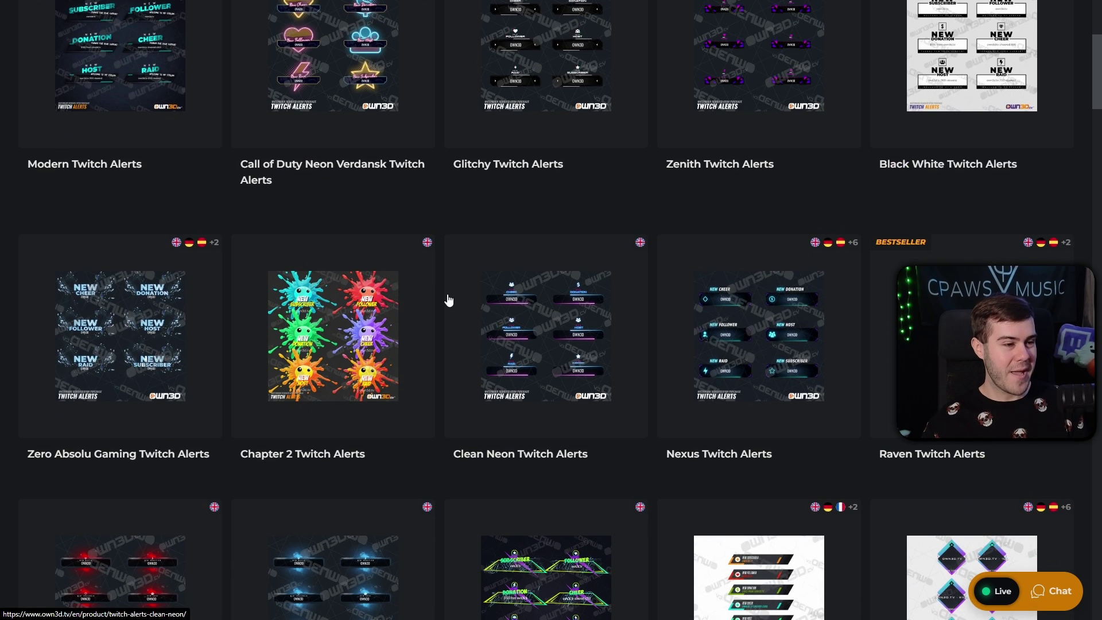
scroll(438, 311, "down", 5)
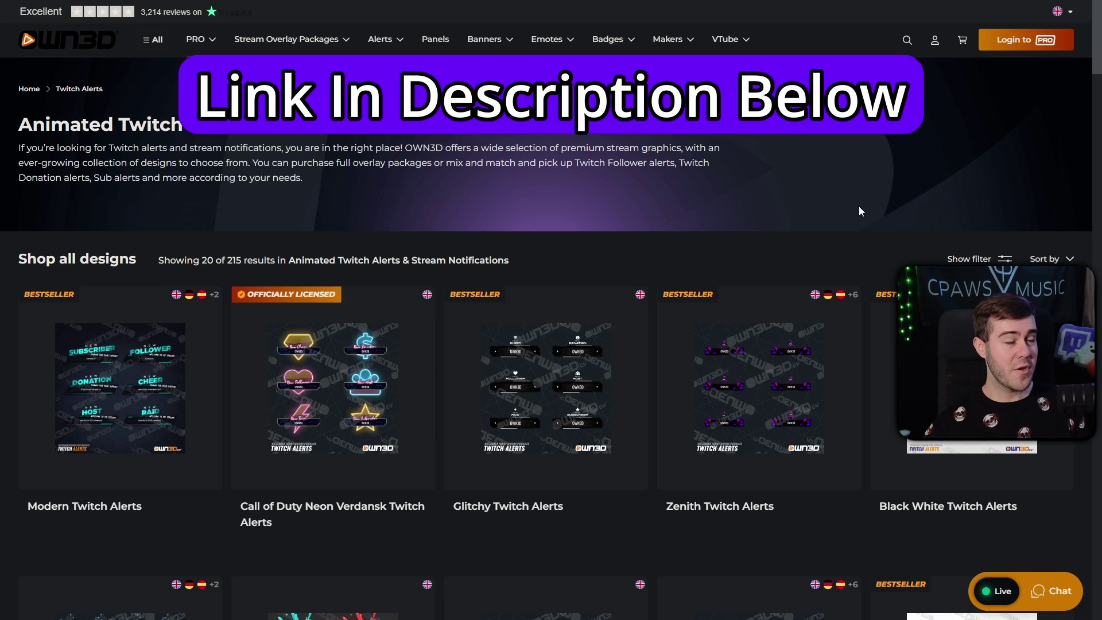
mouse_move(394, 49)
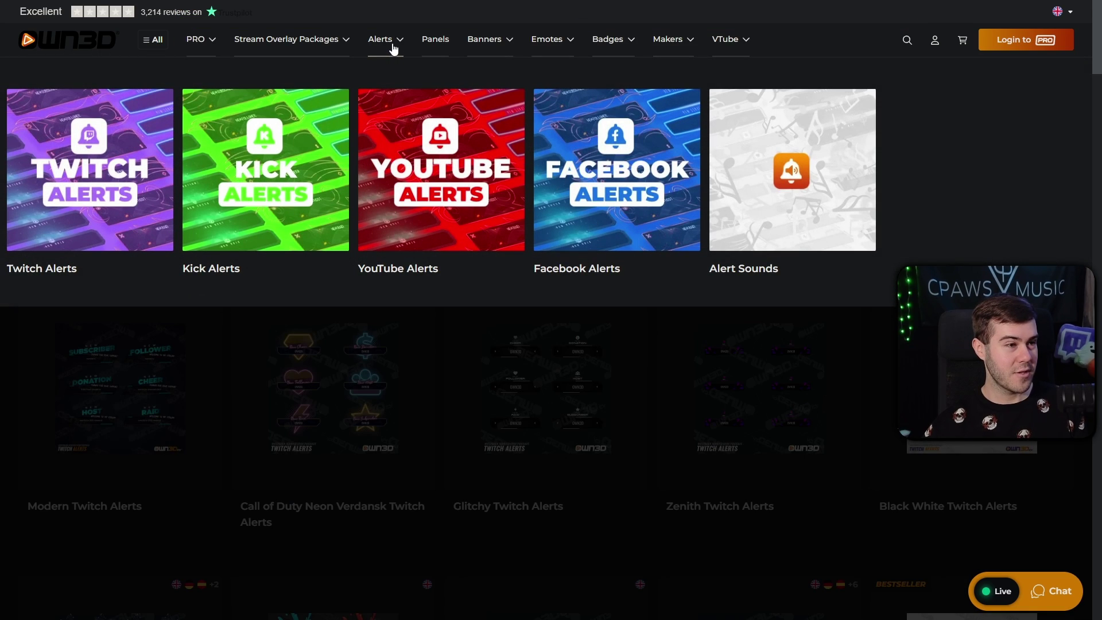
left_click(114, 171)
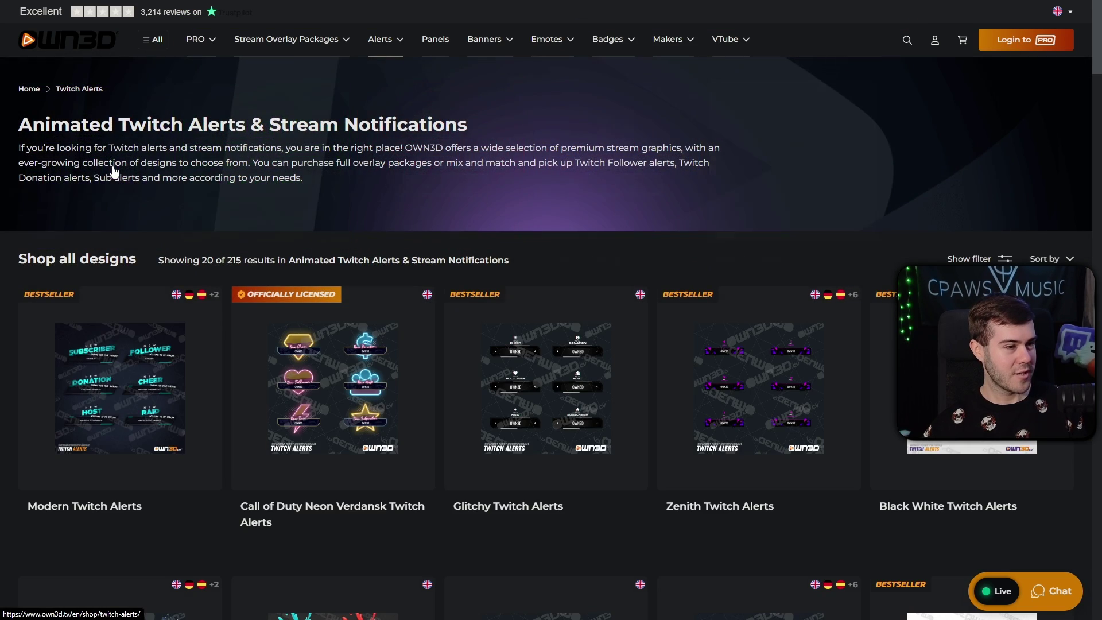
scroll(437, 235, "down", 5)
scroll(432, 251, "down", 10)
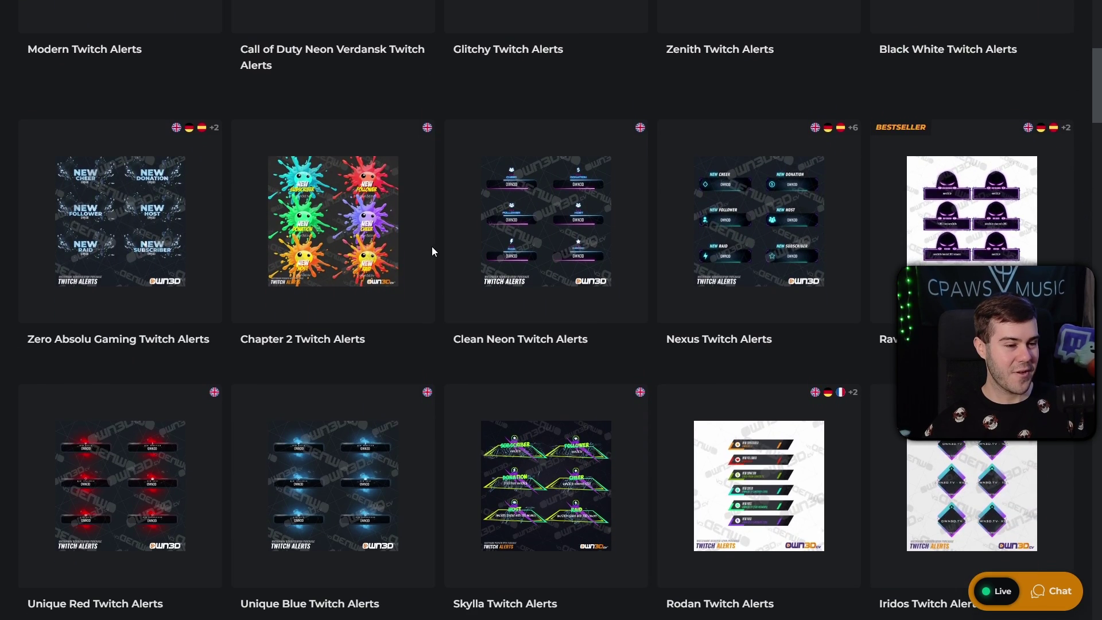
scroll(433, 253, "up", 15)
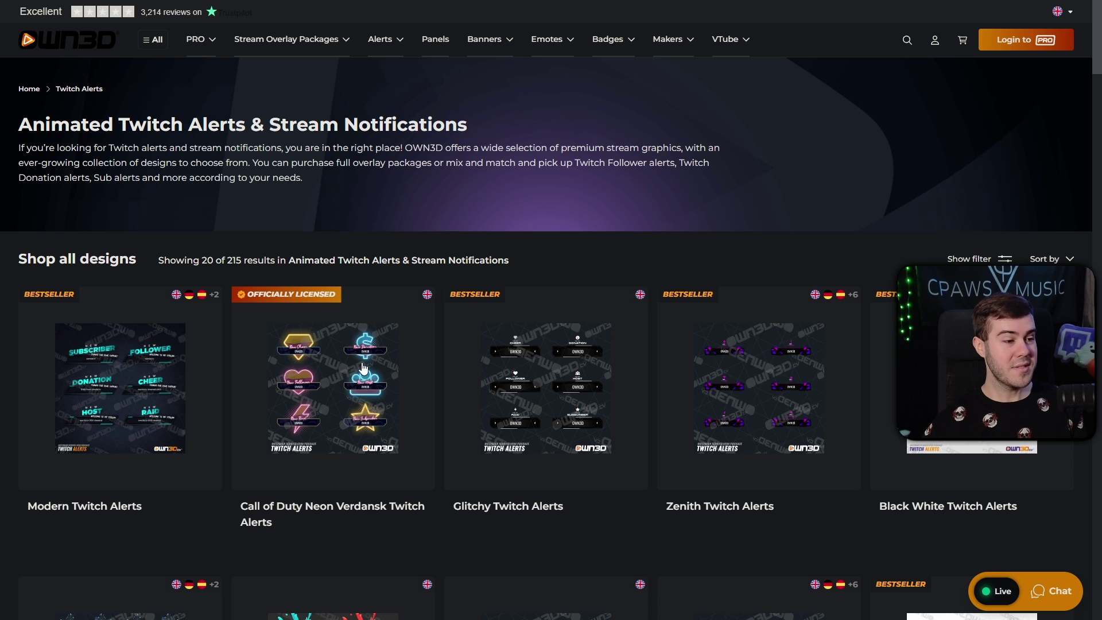
left_click(340, 395)
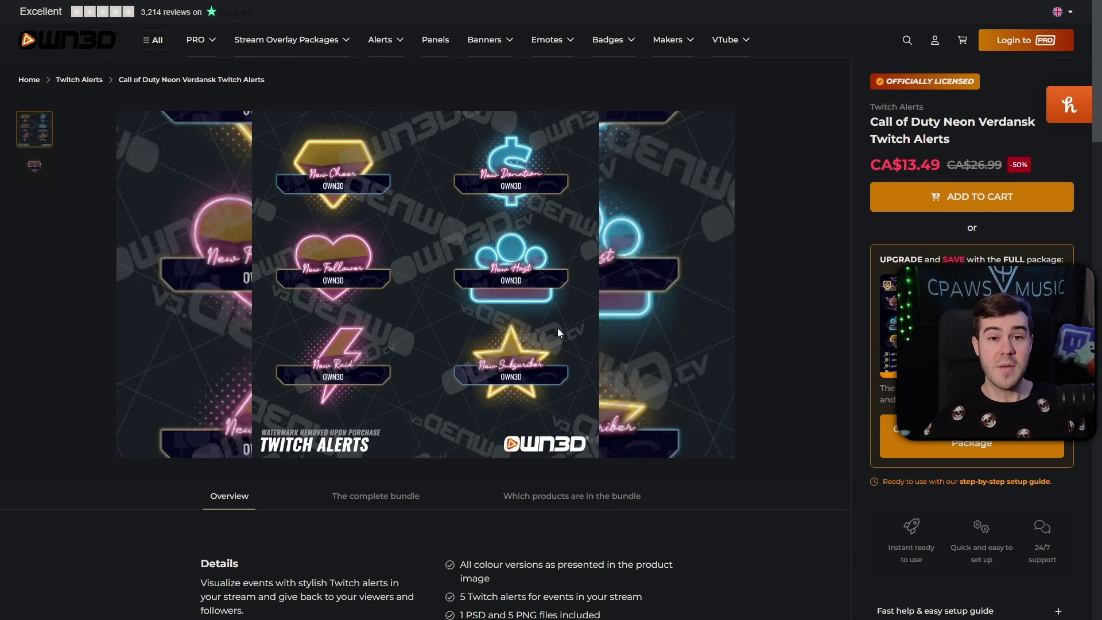
left_click(39, 169)
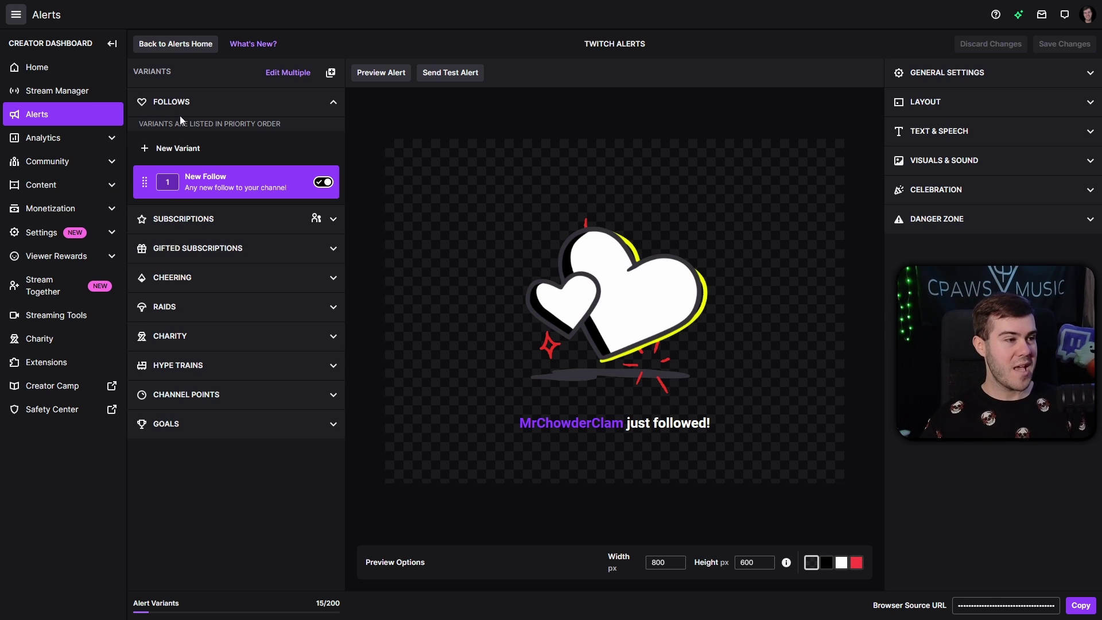
In the Twitch alert editor, examine the variants for follows, subscriptions, gifted subscriptions and cheering.
left_click(191, 103)
left_click(245, 104)
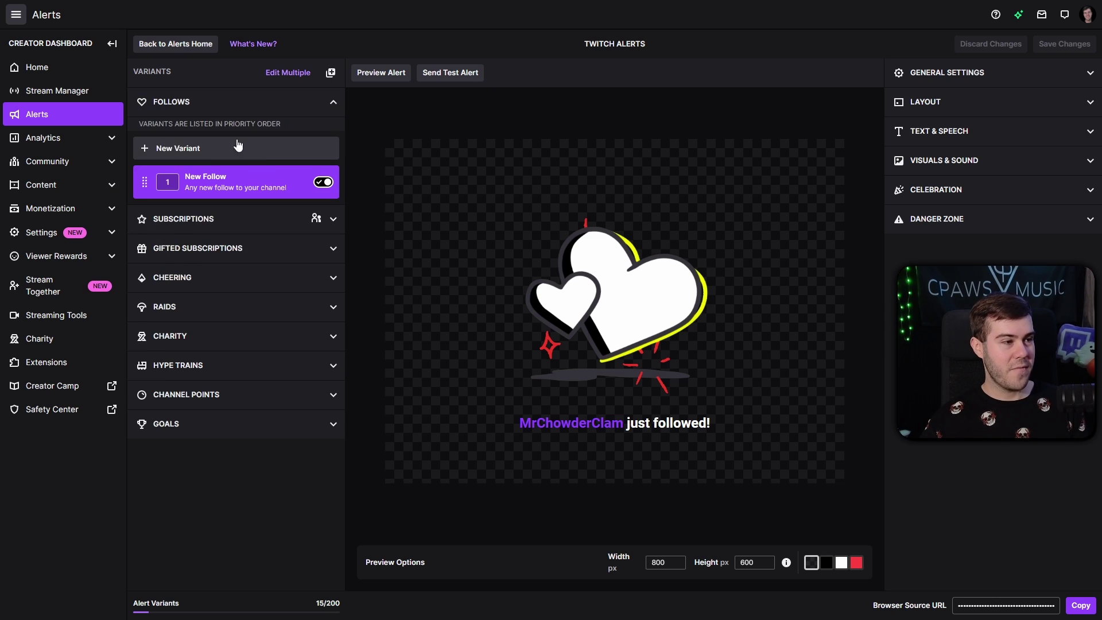
left_click(223, 108)
left_click(188, 135)
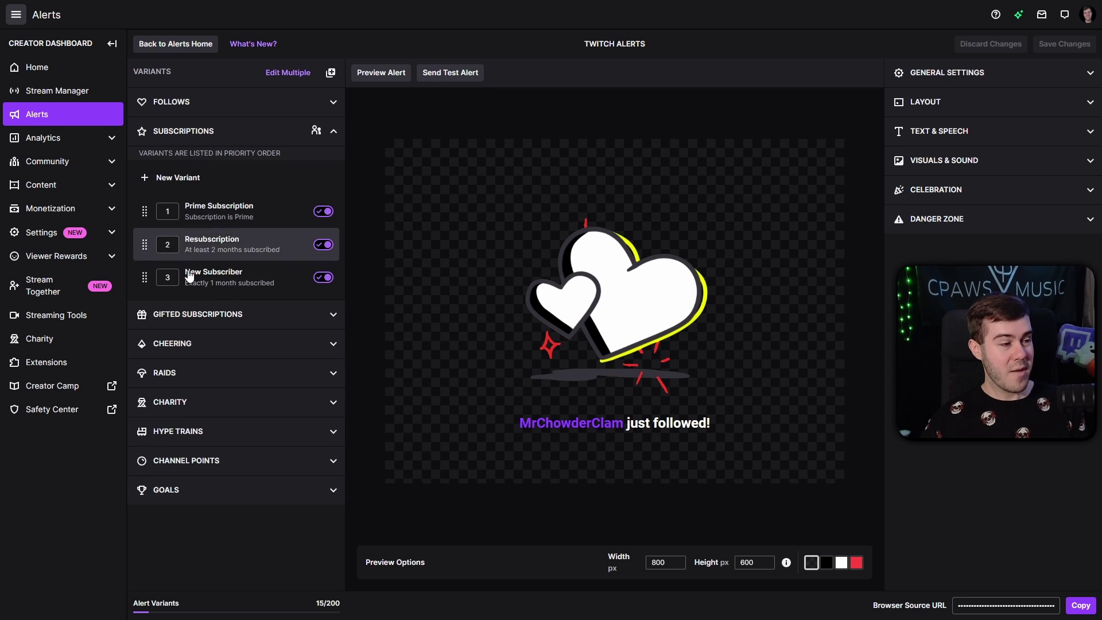
left_click(211, 135)
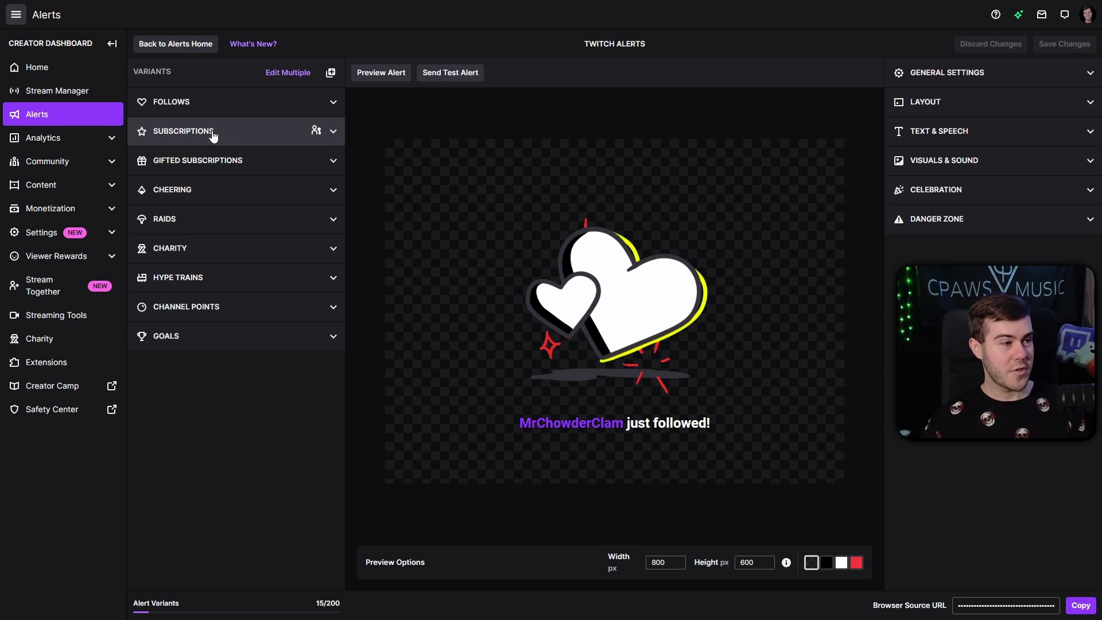
left_click(220, 169)
left_click(211, 170)
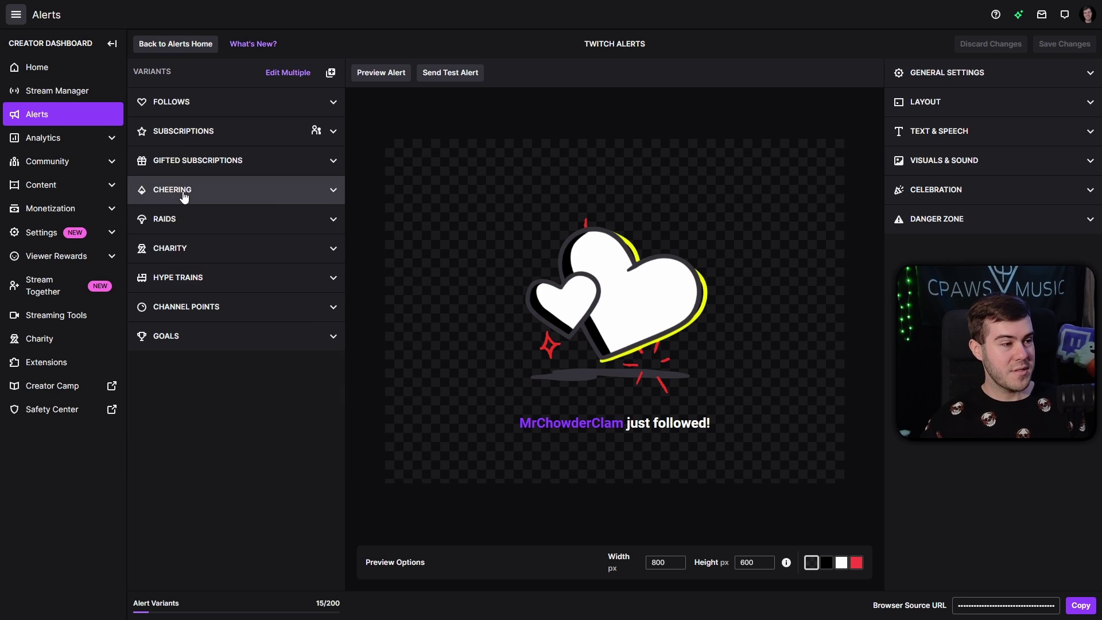
left_click(208, 191)
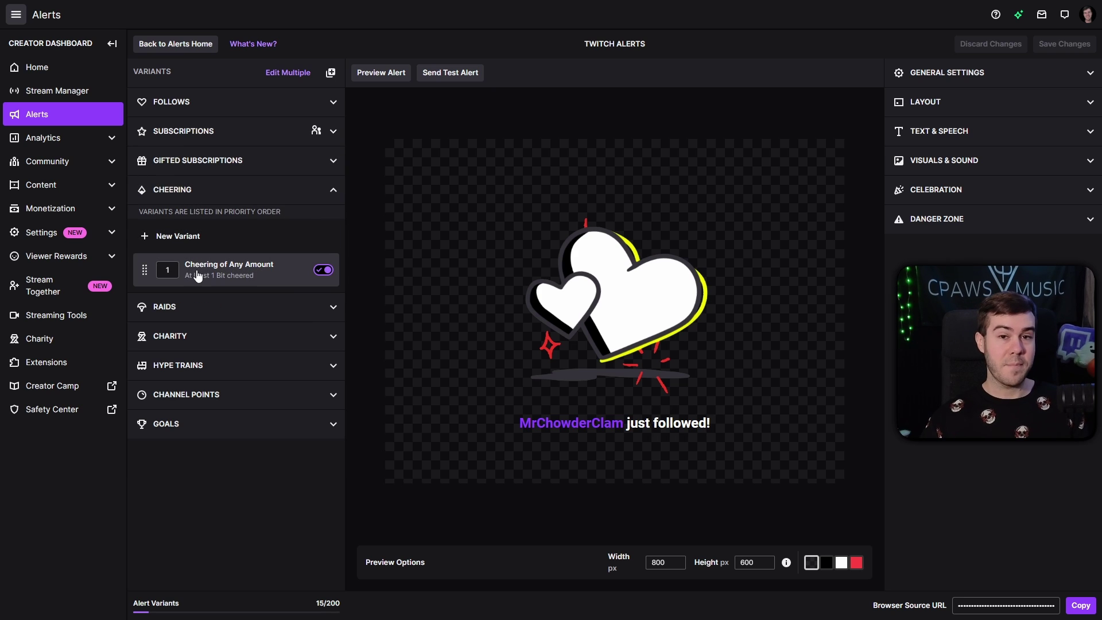
left_click(216, 190)
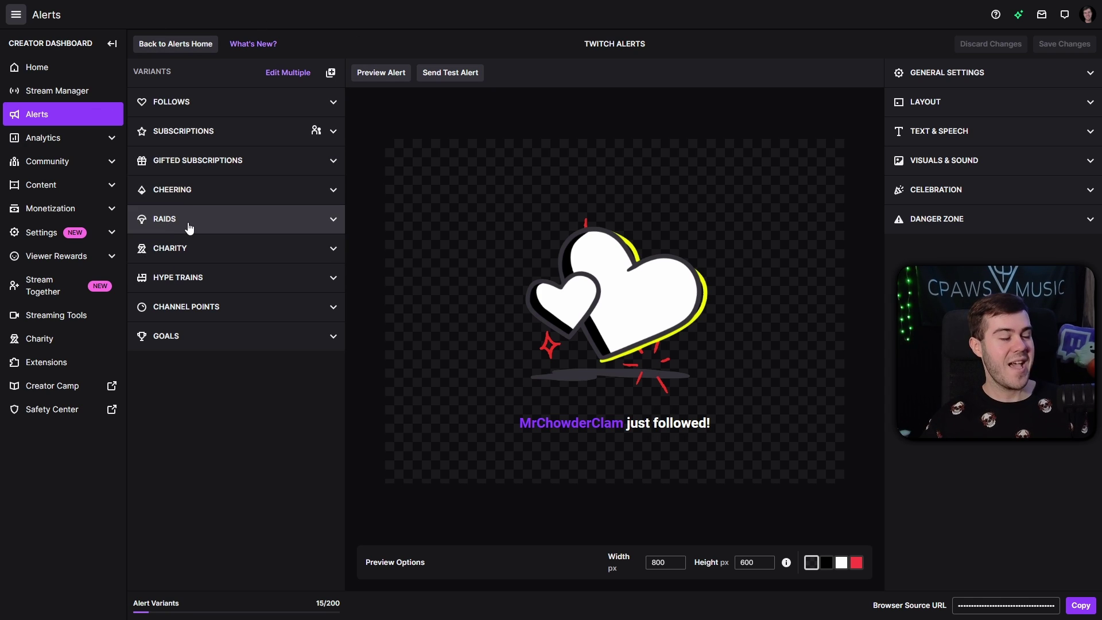
Examine the alert variants offered for charity, hype trains, channel points and goals.
left_click(199, 254)
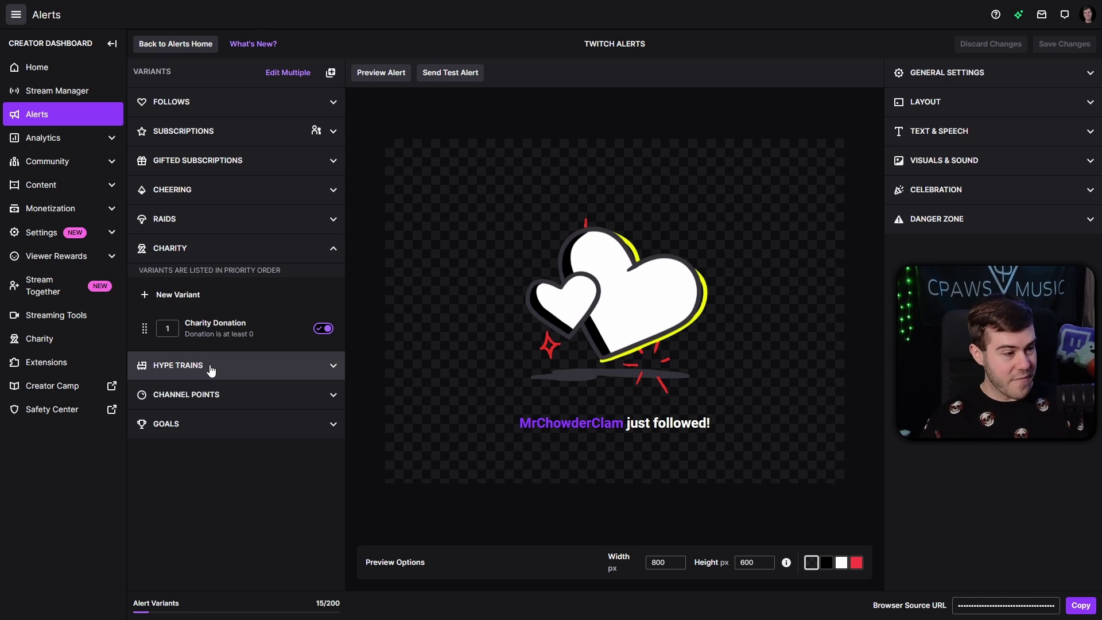
left_click(189, 366)
left_click(189, 515)
scroll(218, 460, "down", 1)
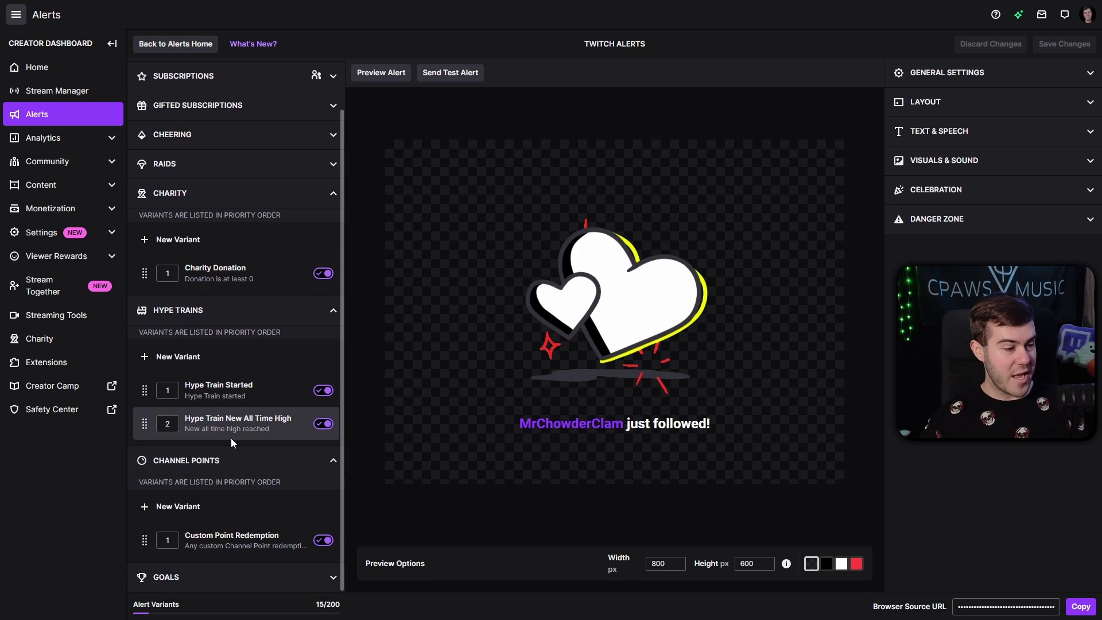
left_click(227, 575)
scroll(227, 545, "down", 2)
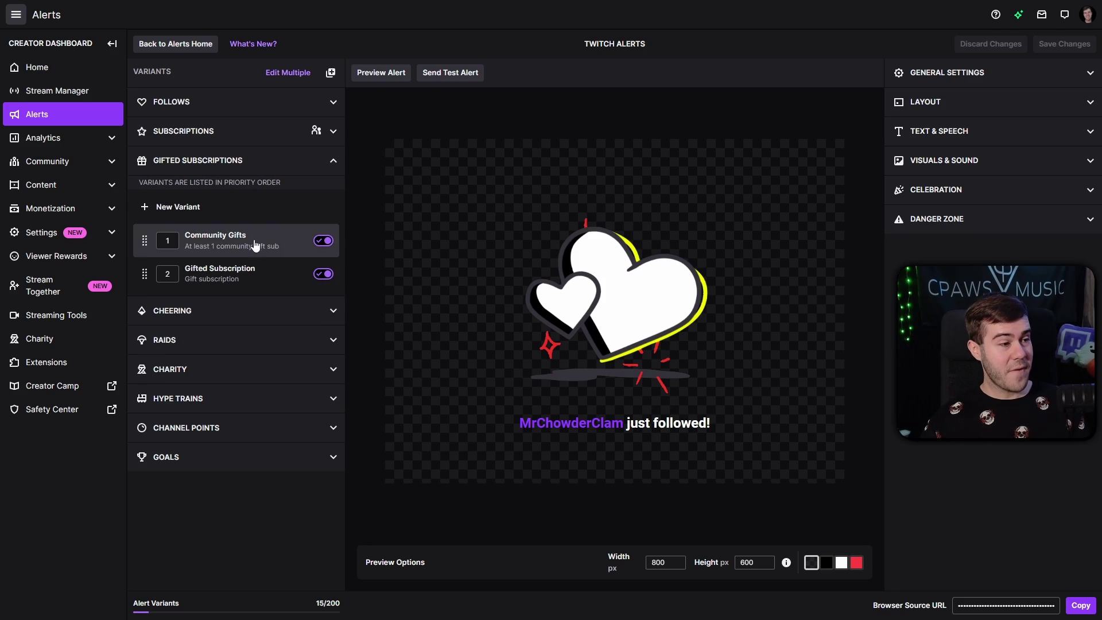
Review the cheering and raid variants alongside the gifted subscription ones, and collapse these categories again.
left_click(309, 311)
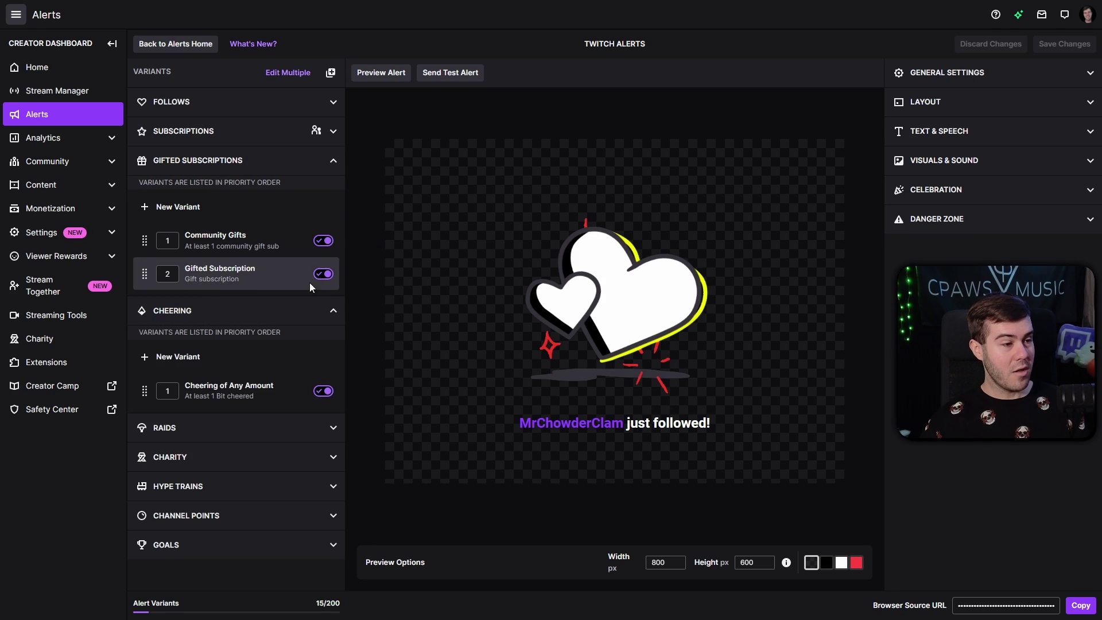
left_click(307, 427)
scroll(321, 451, "down", 1)
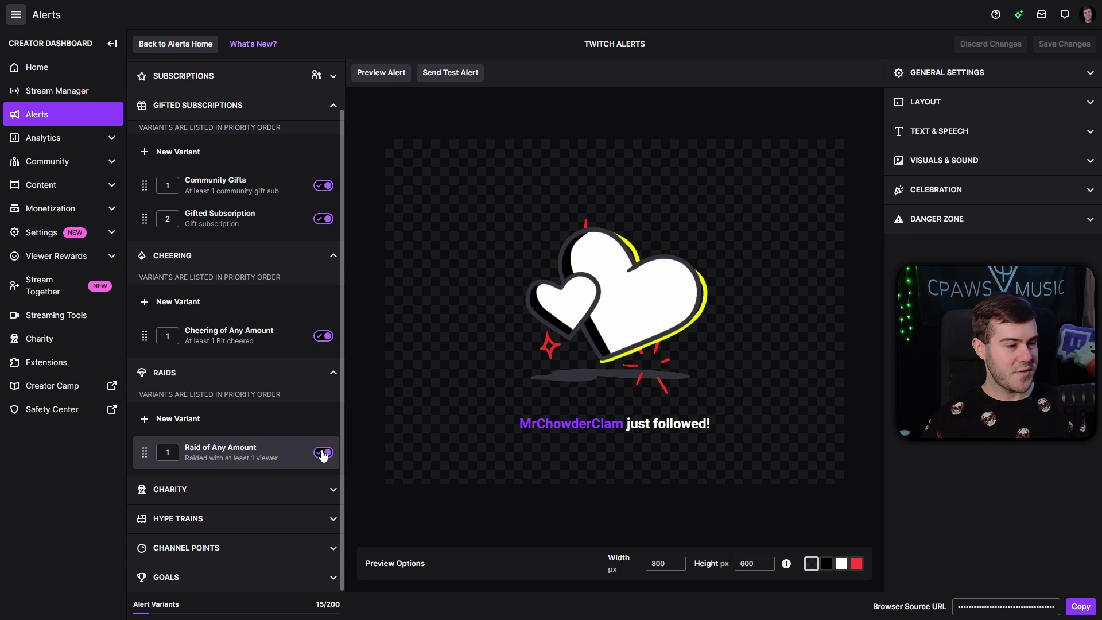
left_click(276, 374)
left_click(246, 307)
left_click(264, 172)
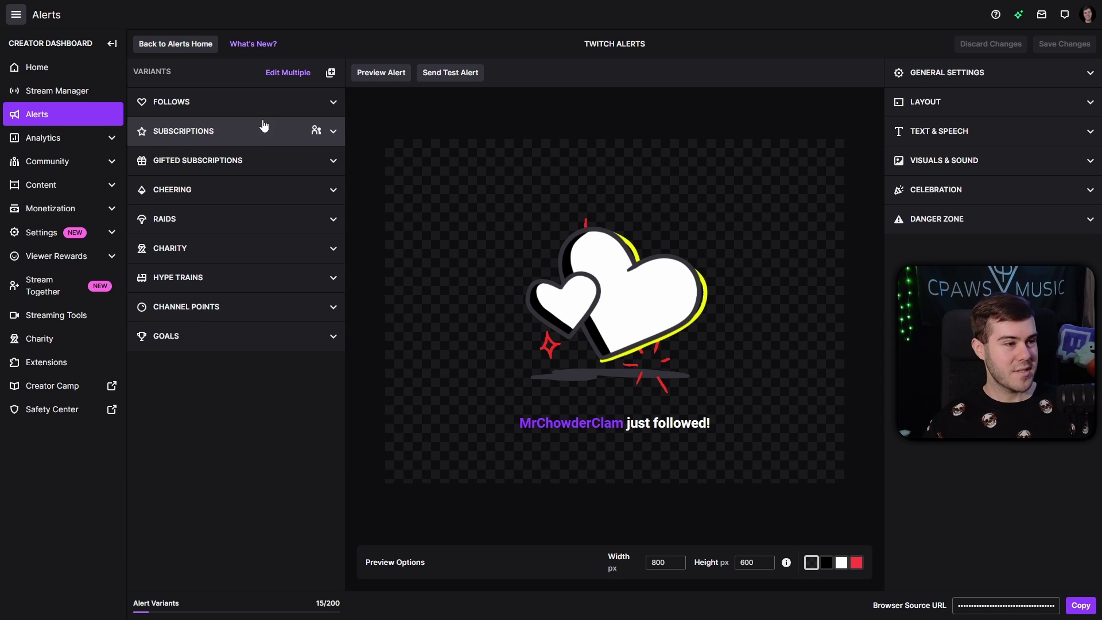
Expand the Follows category and preview the New Follow alert.
left_click(184, 108)
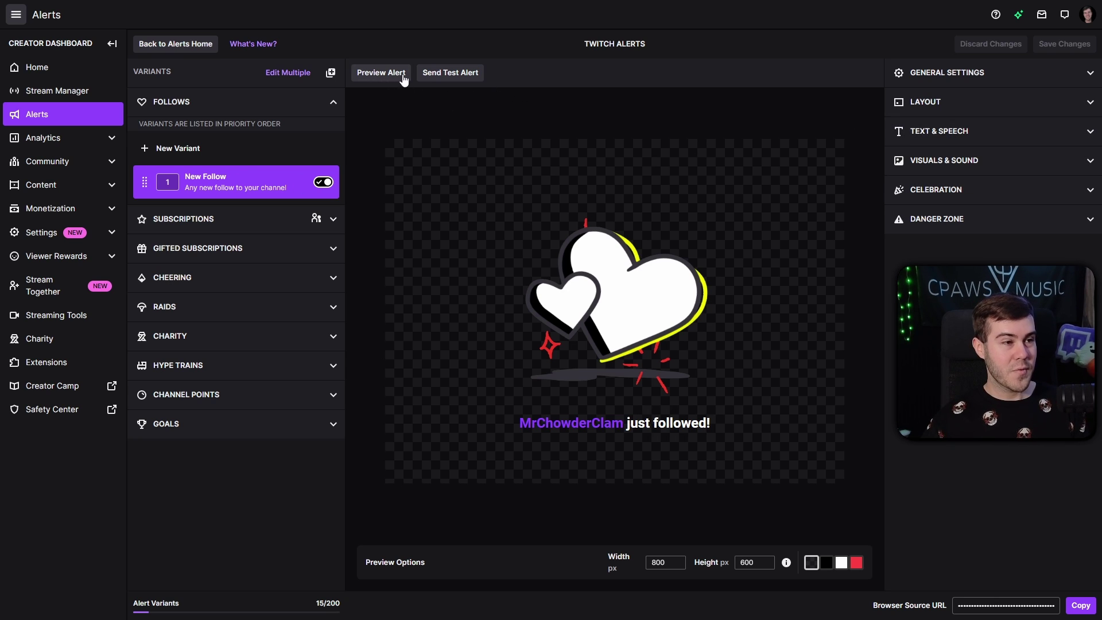
left_click(382, 75)
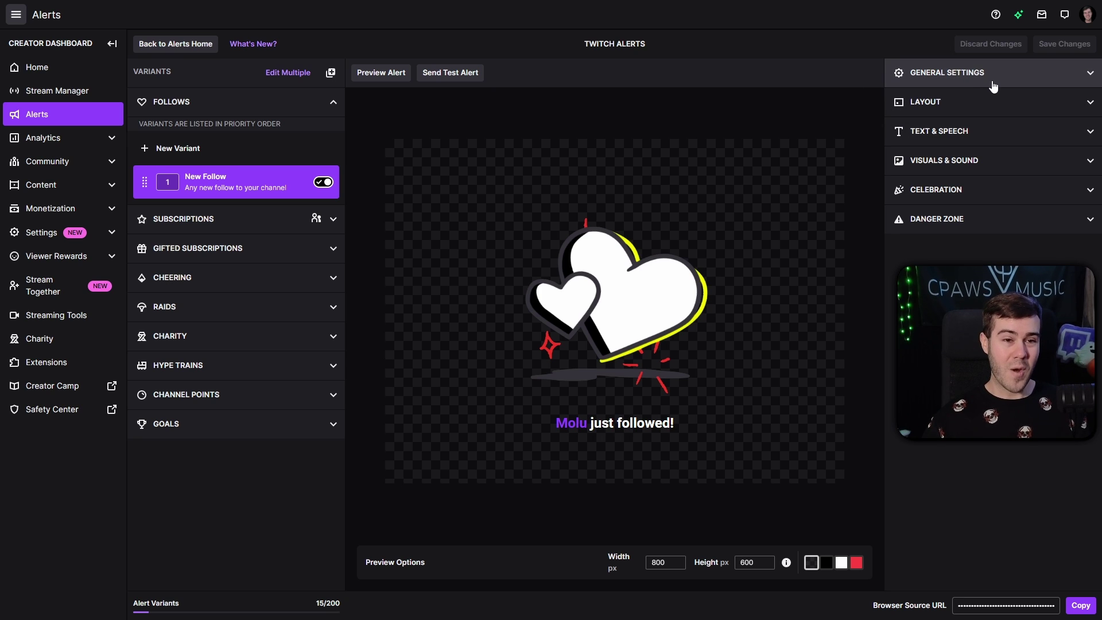
In the follow alert's general settings, rename the variant to "New Follow 1" and check the available alert conditions.
left_click(925, 73)
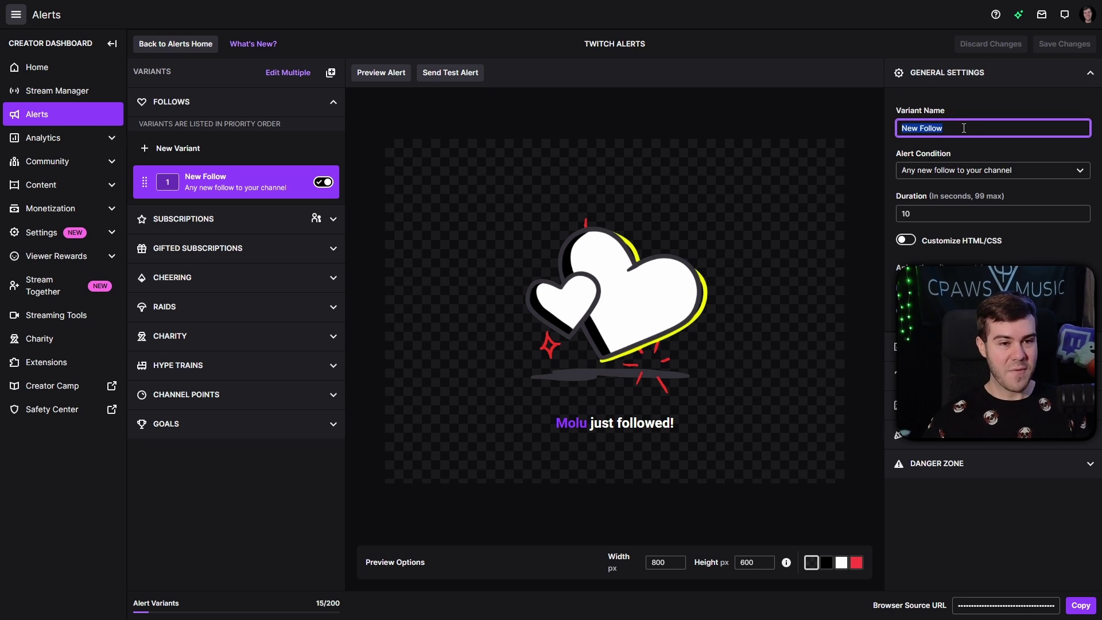
type("1")
left_click(921, 171)
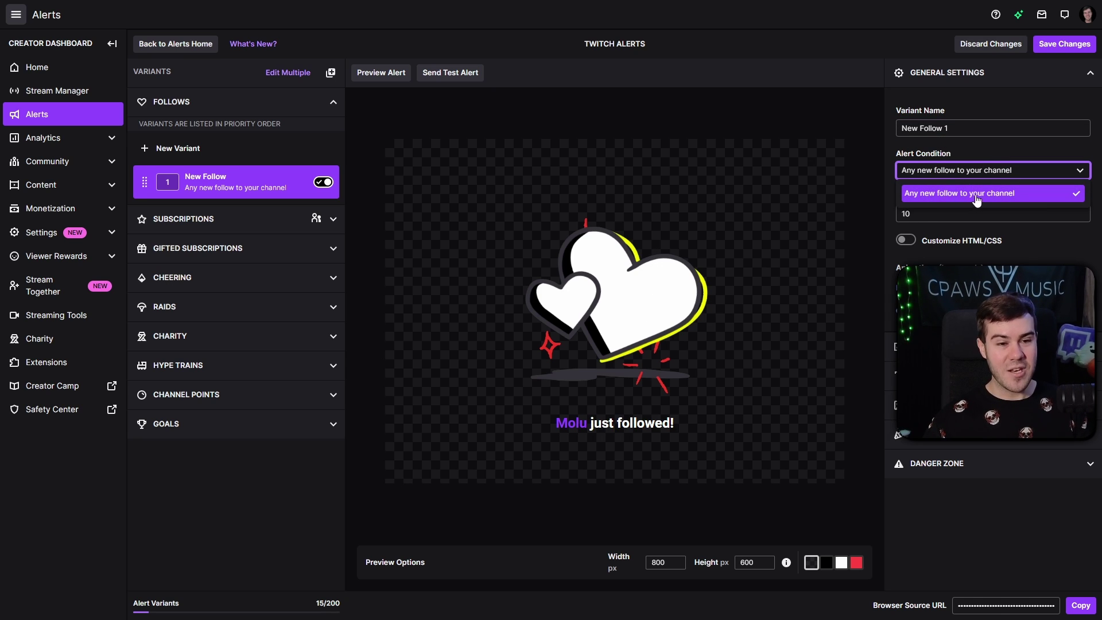
left_click(984, 172)
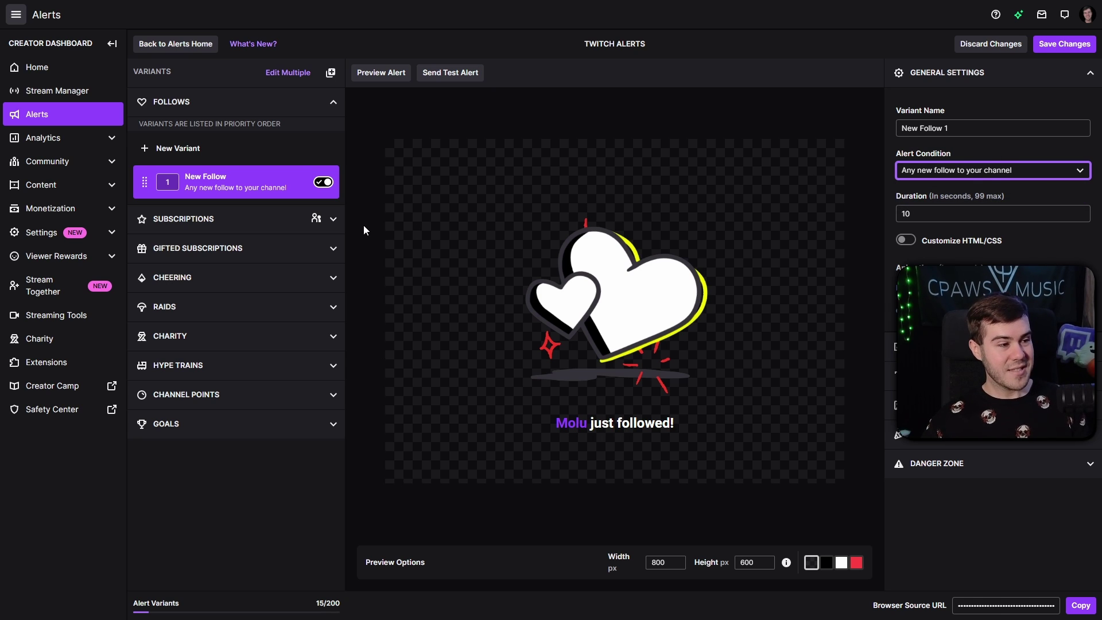
left_click(941, 175)
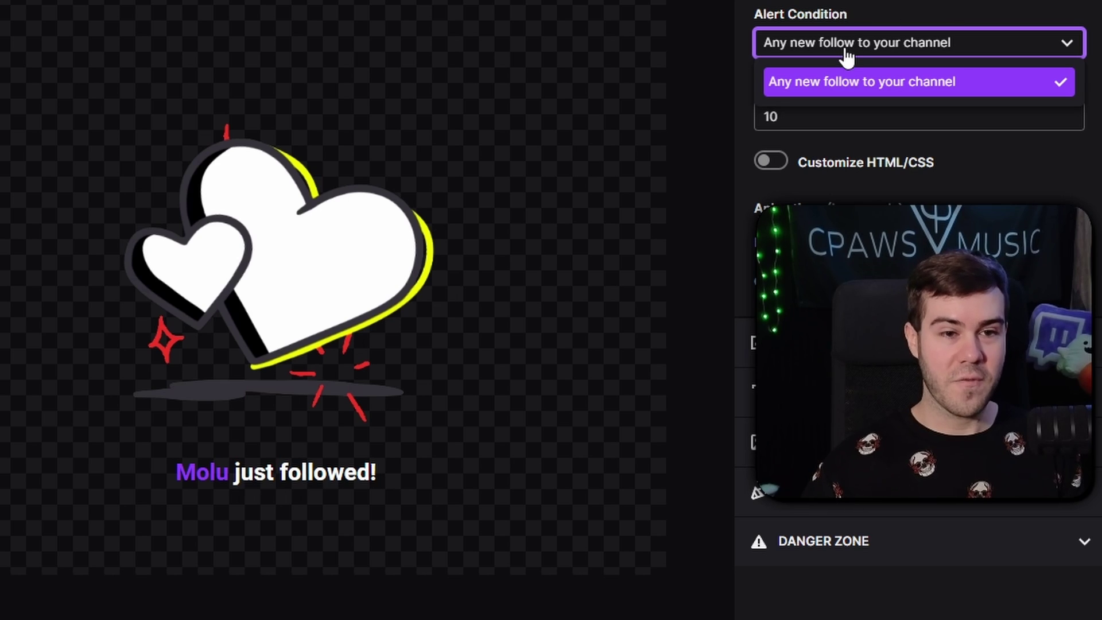
Review the follow alert's condition, duration and custom HTML/CSS options, and preview the alert's current animation.
left_click(910, 174)
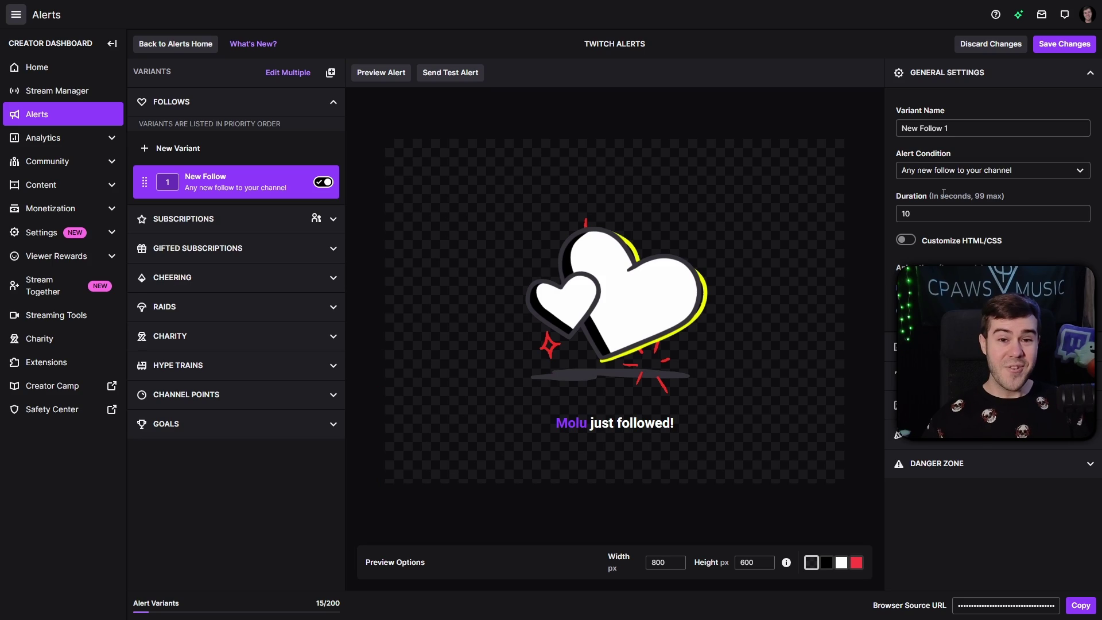
left_click(907, 200)
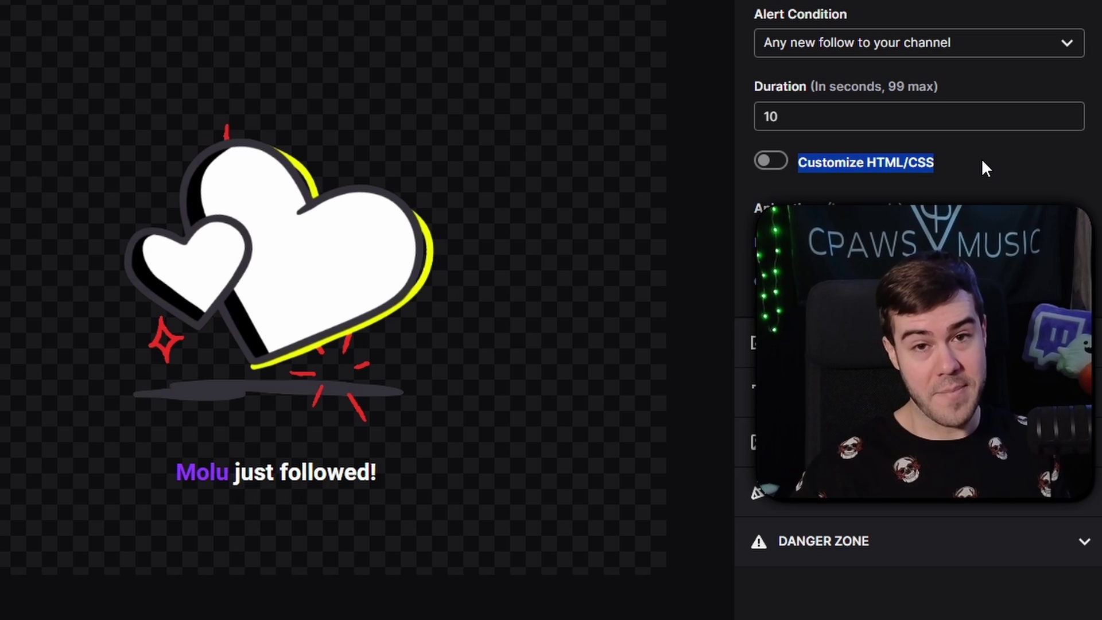
left_click(1029, 239)
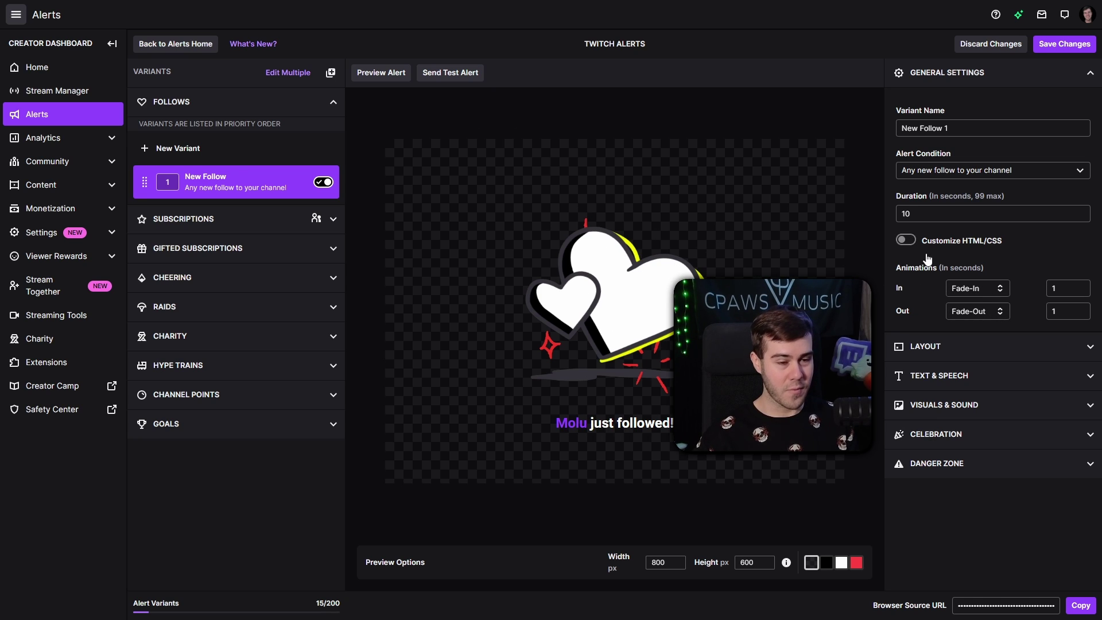
left_click(393, 81)
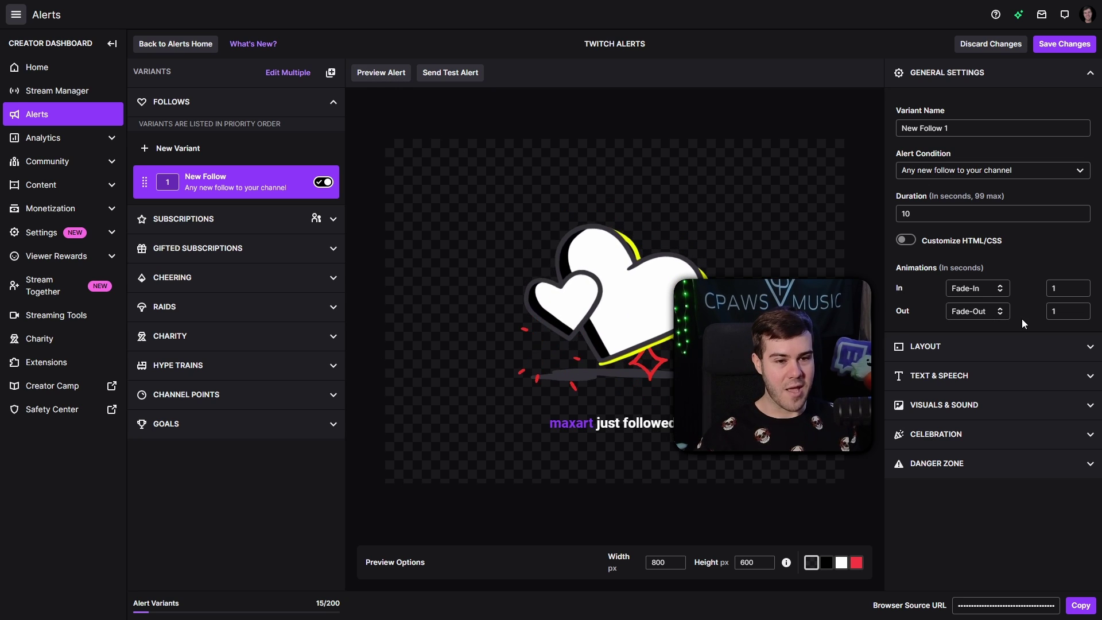
Set the follow alert's in animation to Slide-Up and its out animation to Zoom Out, and save the changes.
left_click(978, 289)
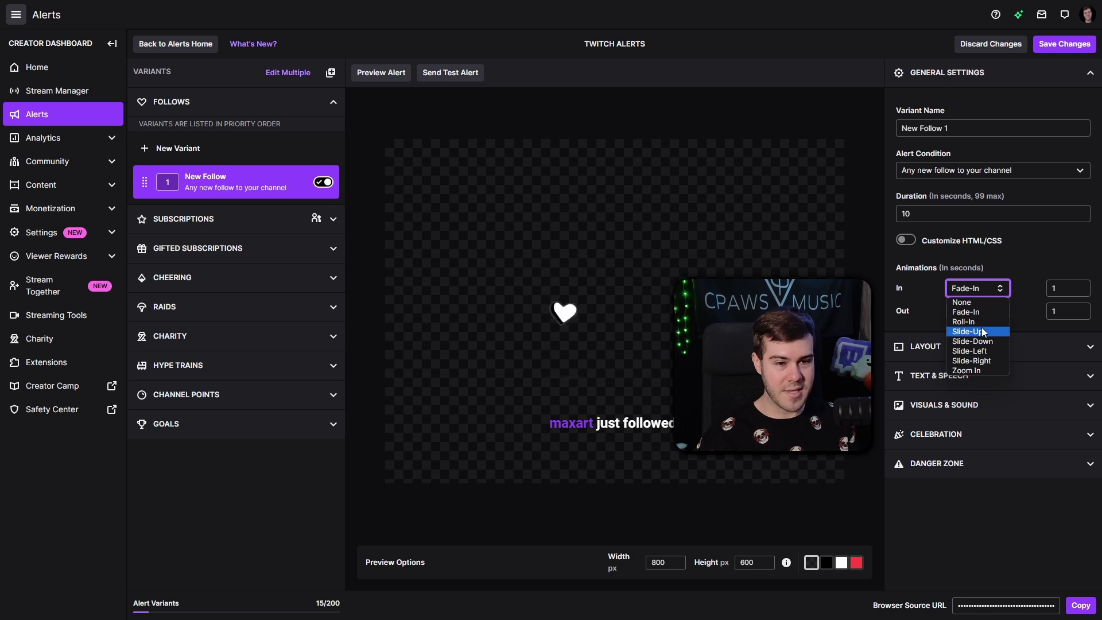
left_click(984, 332)
left_click(978, 311)
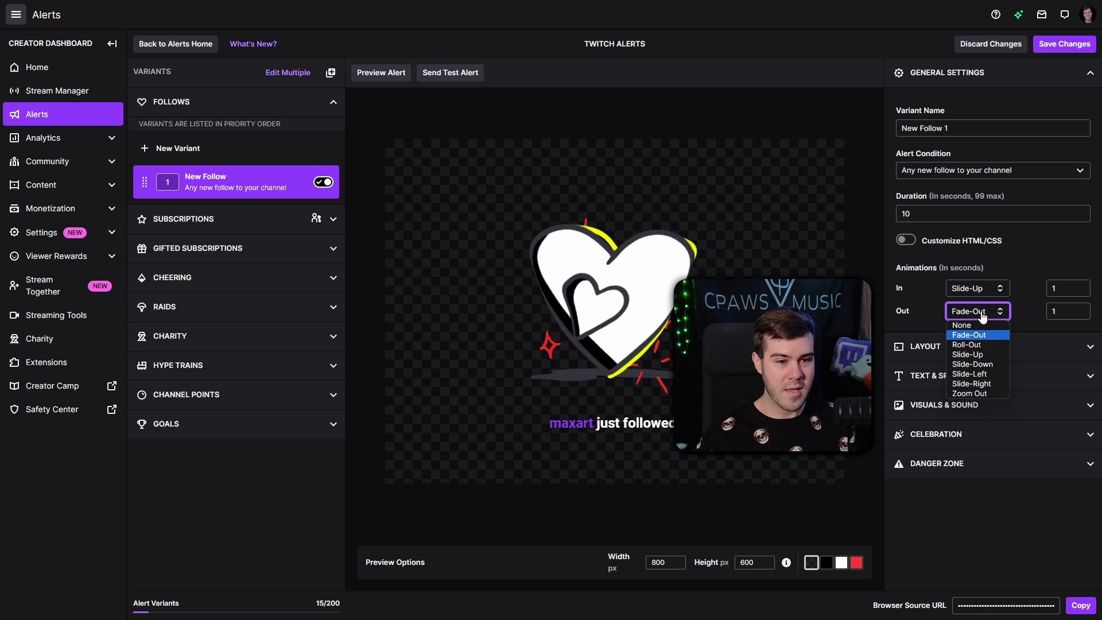
left_click(980, 393)
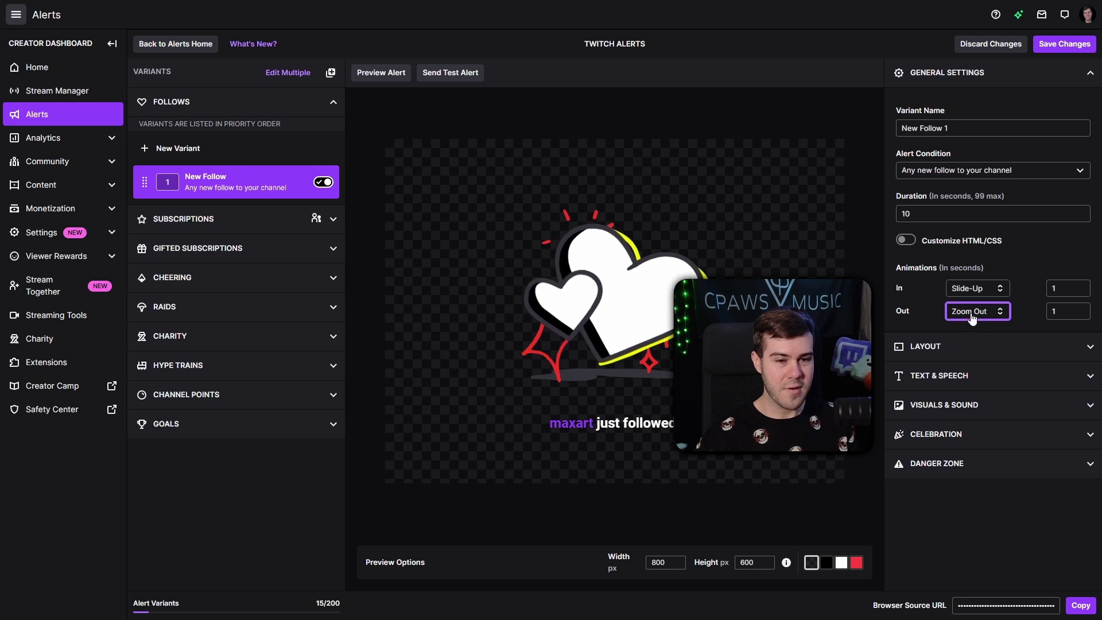
left_click(1065, 44)
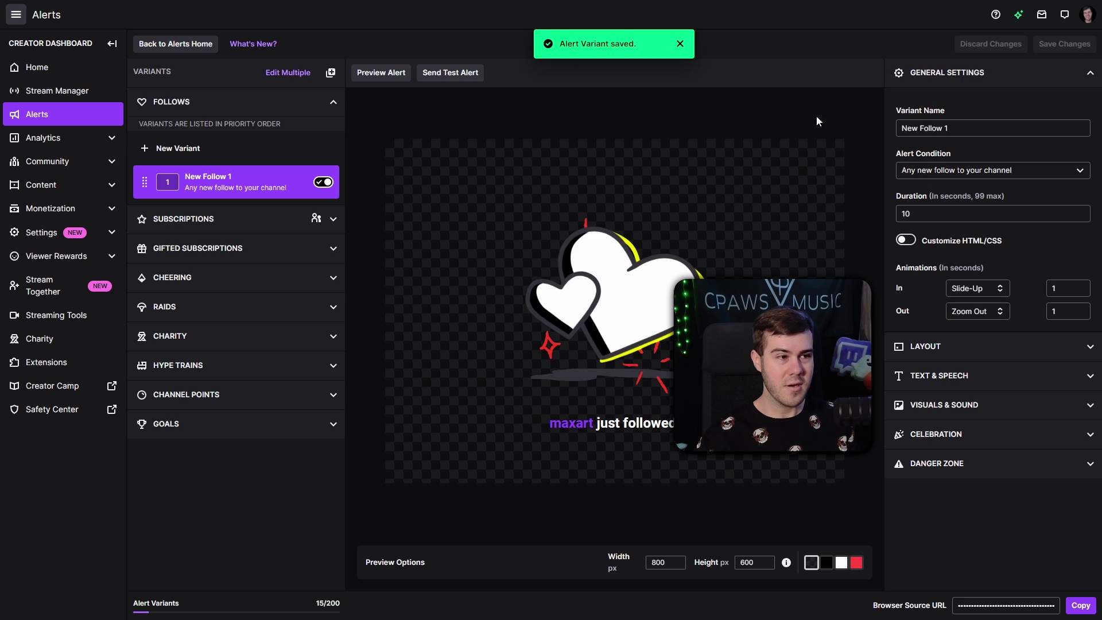
Preview the alert with its new animations and set its duration to 5 seconds.
left_click(381, 73)
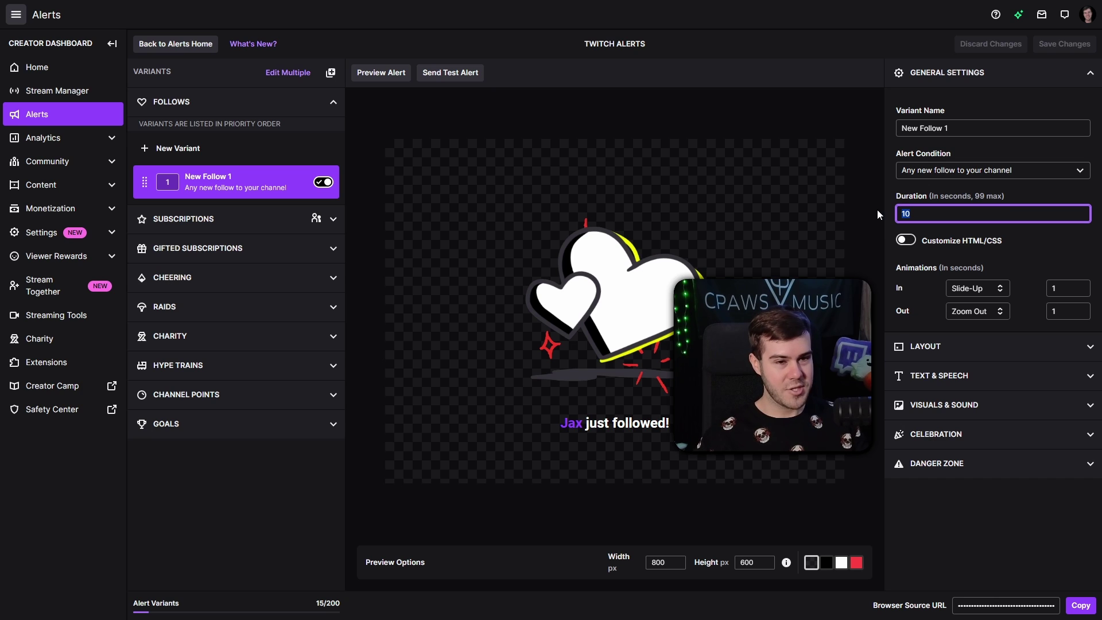
type("5")
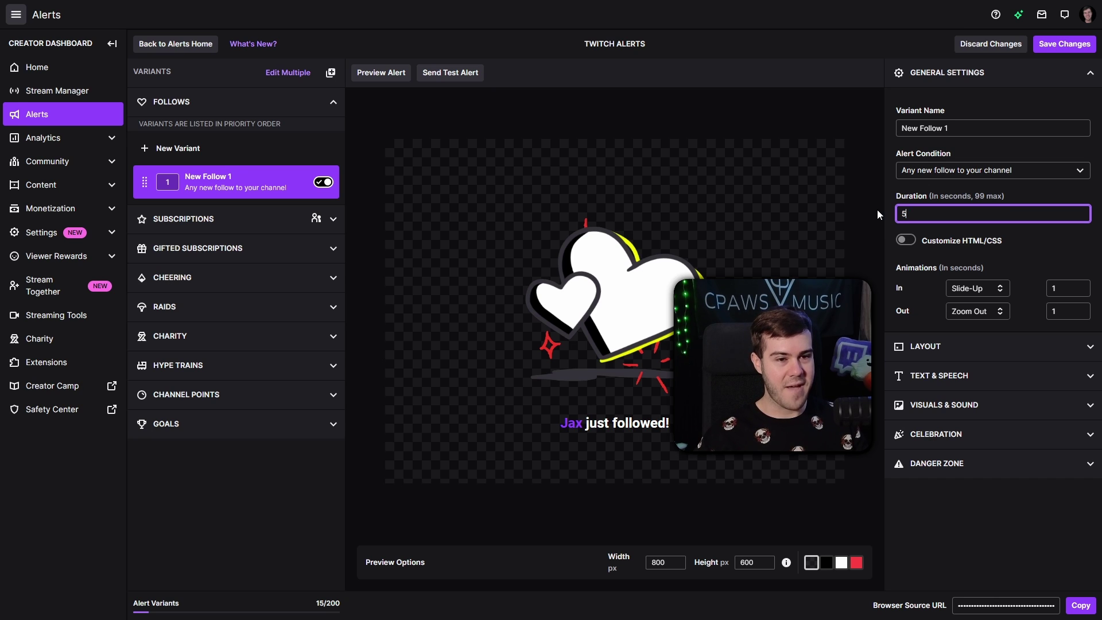
left_click(1062, 46)
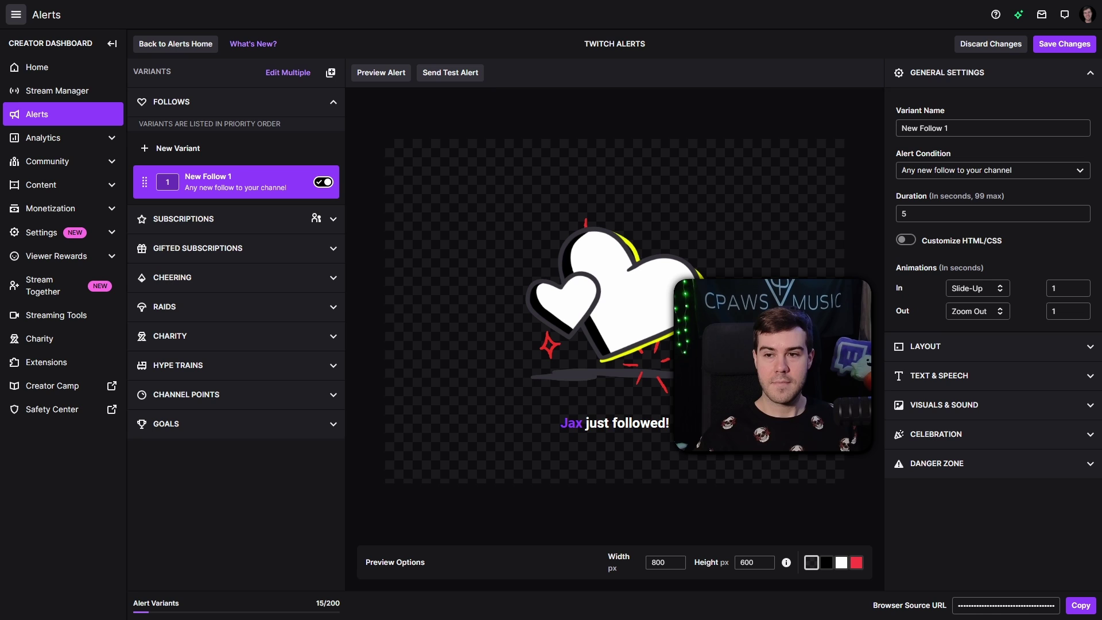
Try the other image and text arrangements in the alert's layout settings, then return to the image above the text.
left_click(935, 351)
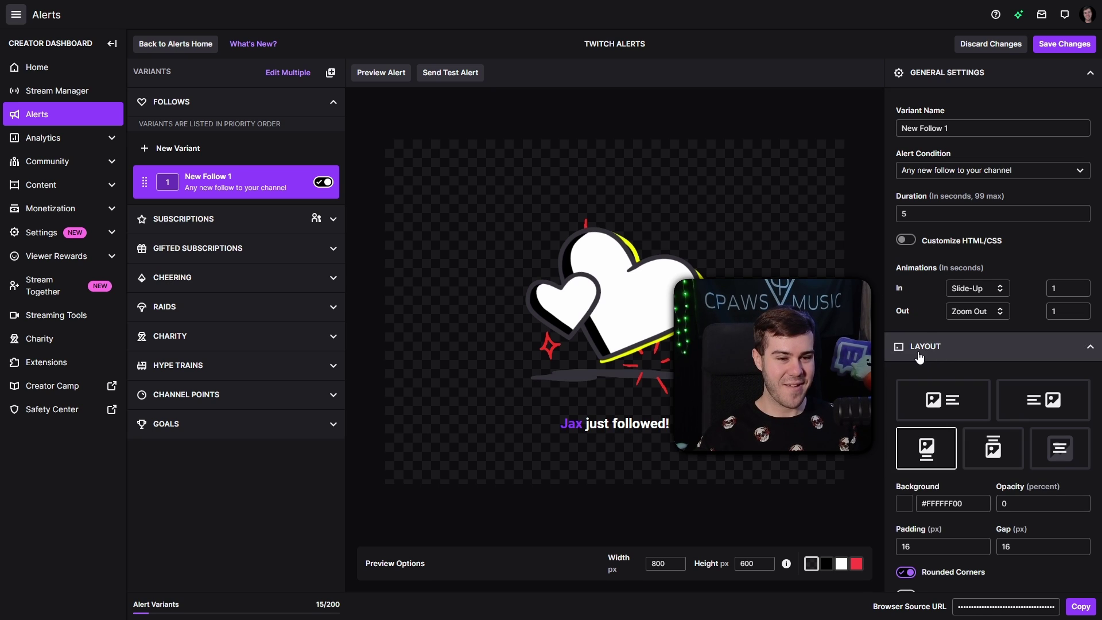
scroll(986, 337, "down", 3)
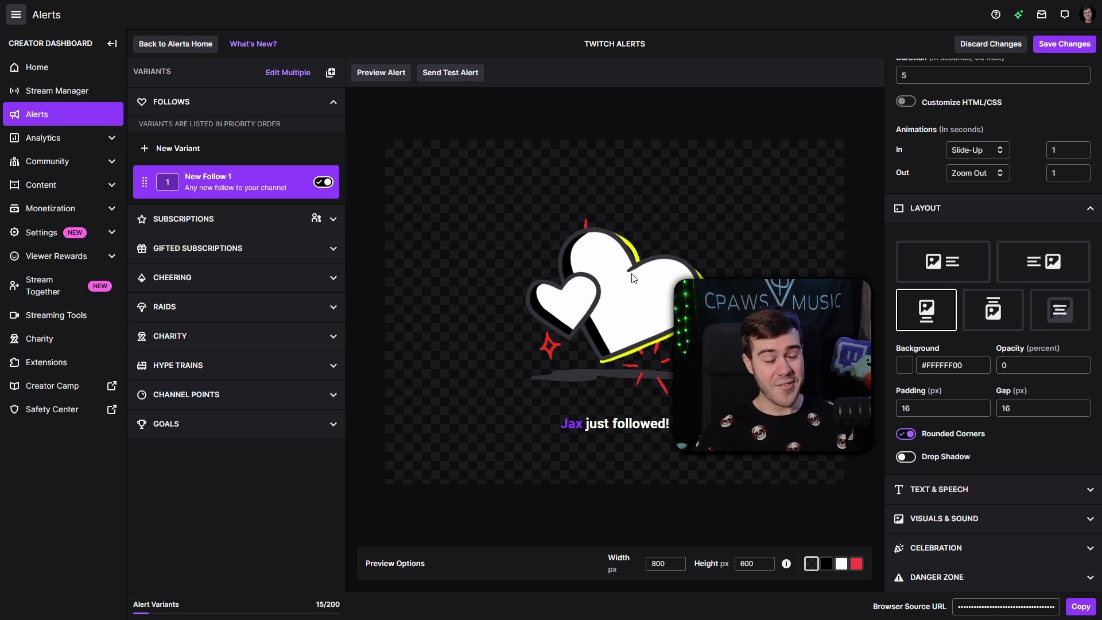
left_click(993, 310)
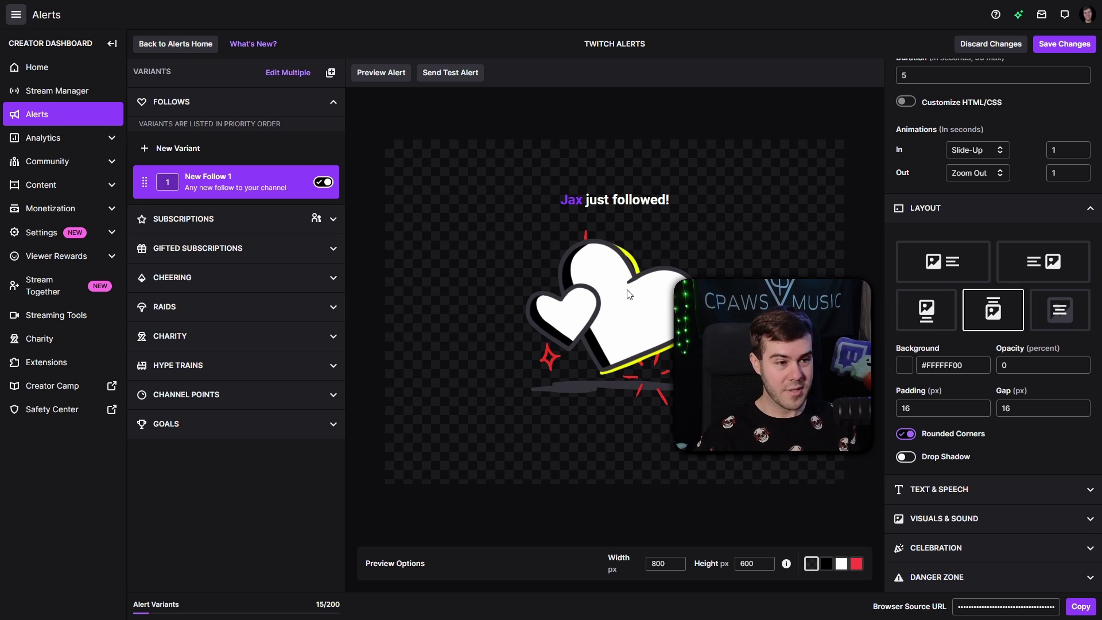
left_click(1056, 313)
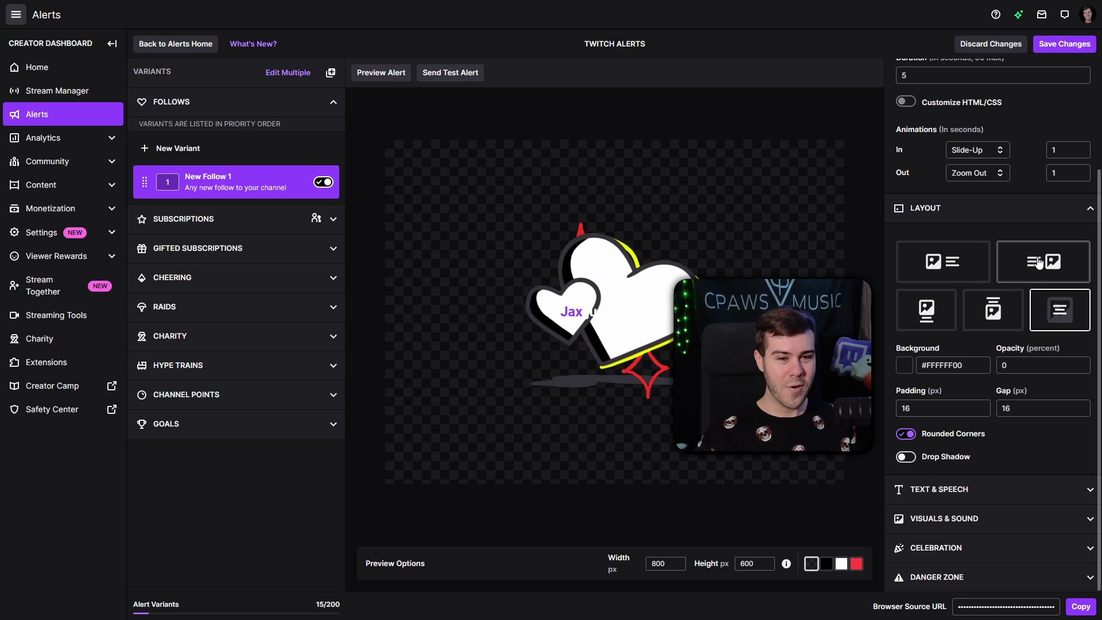
left_click(932, 200)
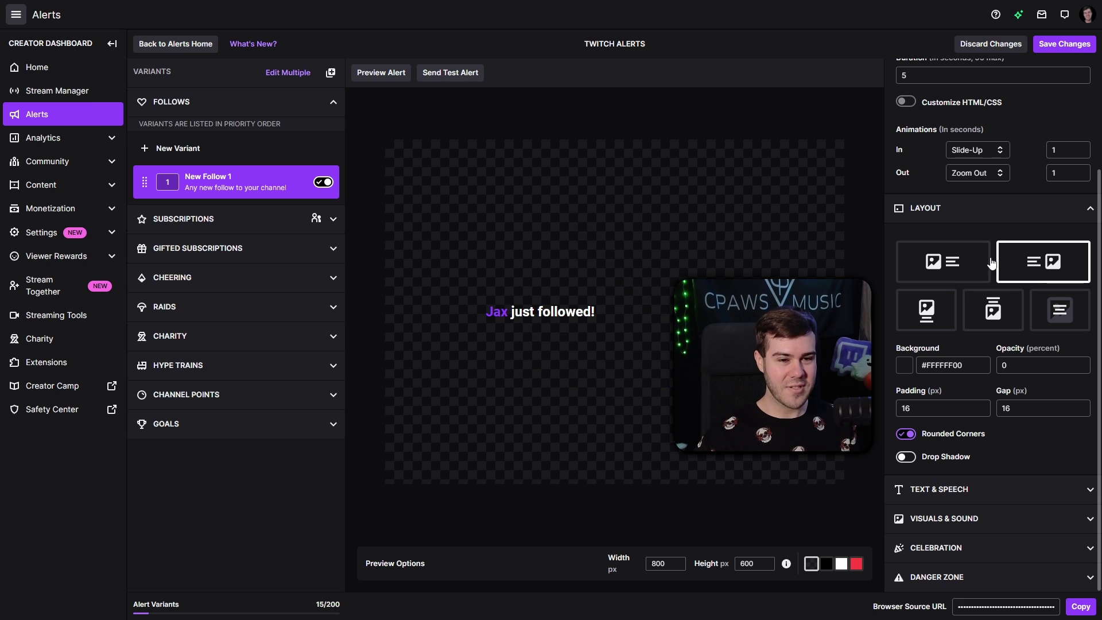
left_click(939, 262)
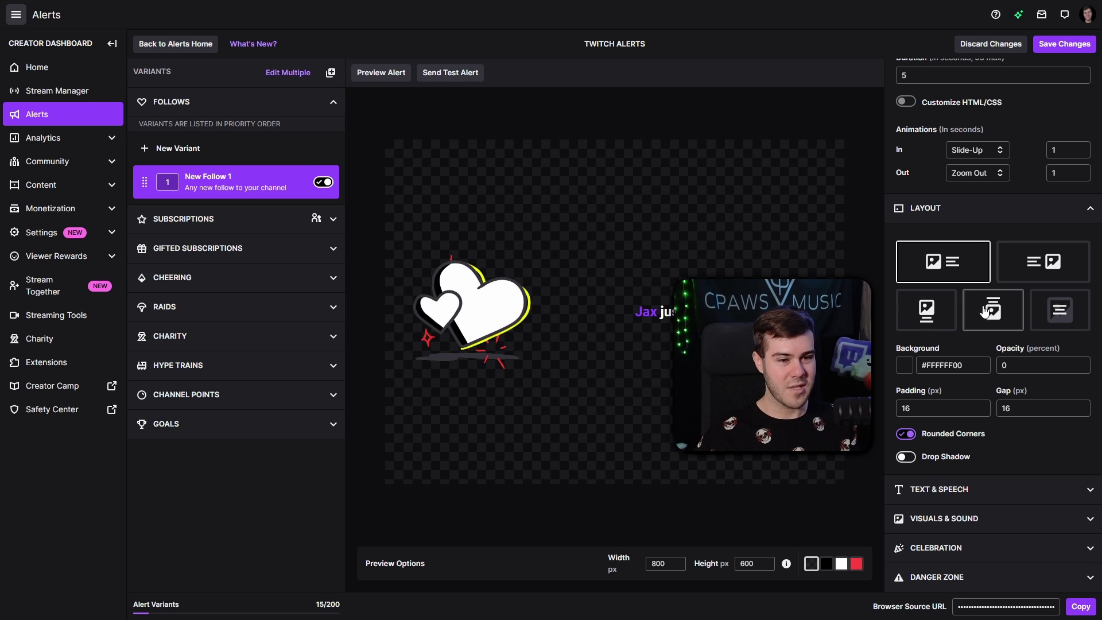
left_click(933, 316)
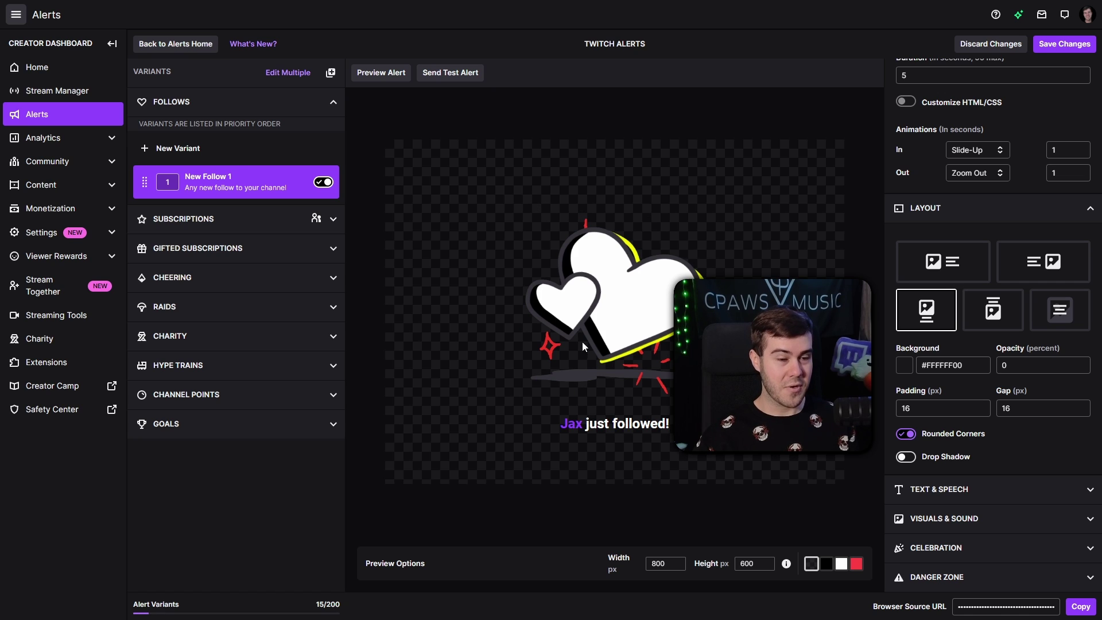
Try a red #FF0000 alert background at 100 percent opacity.
left_click(904, 365)
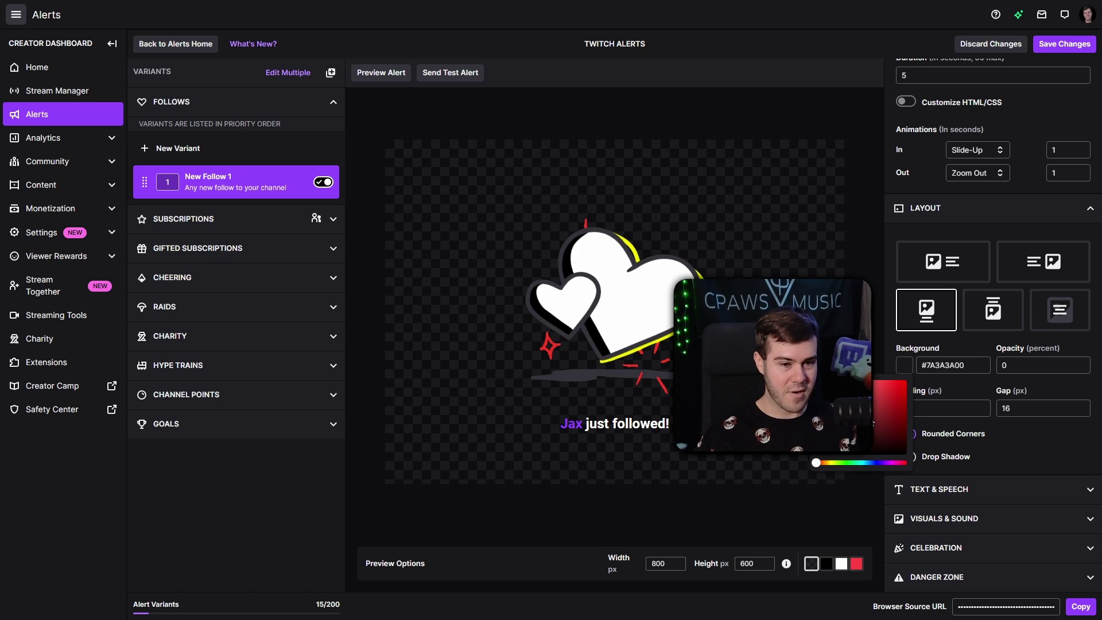
left_click_drag(872, 422, 906, 380)
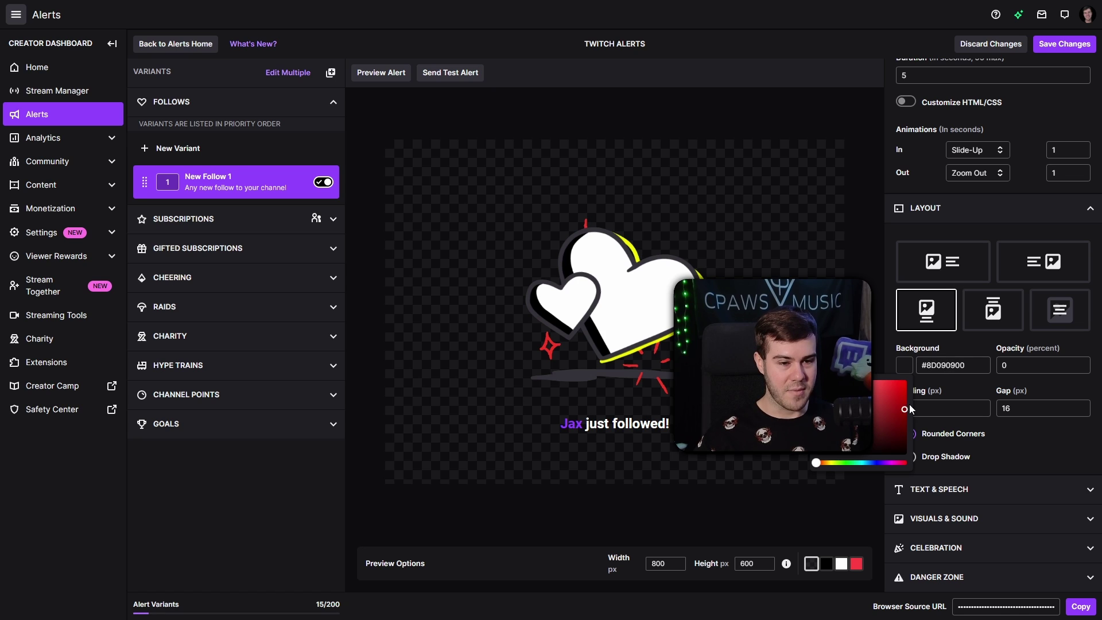
left_click(1014, 378)
double_click(1006, 368)
type("1")
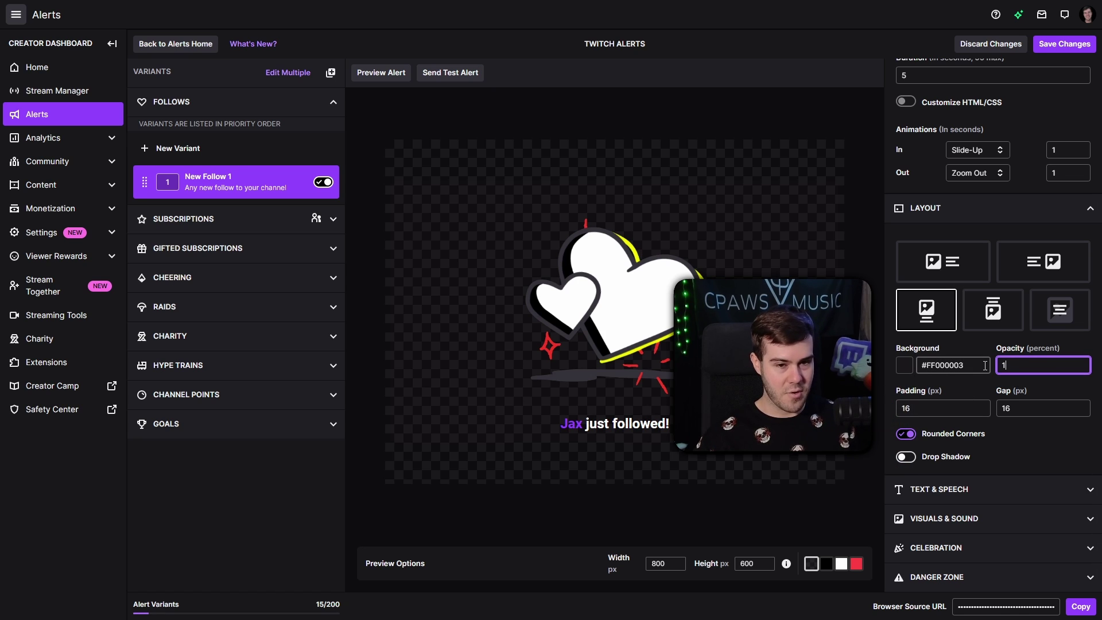
type("00")
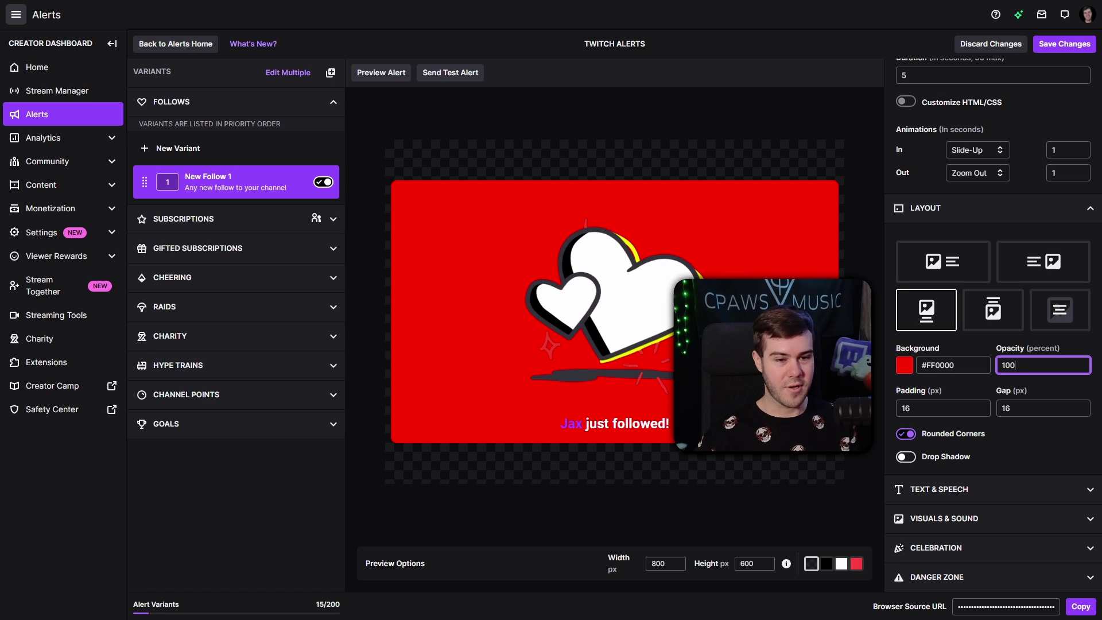
Turn off rounded corners for the alert background and leave its drop shadow off.
left_click(907, 435)
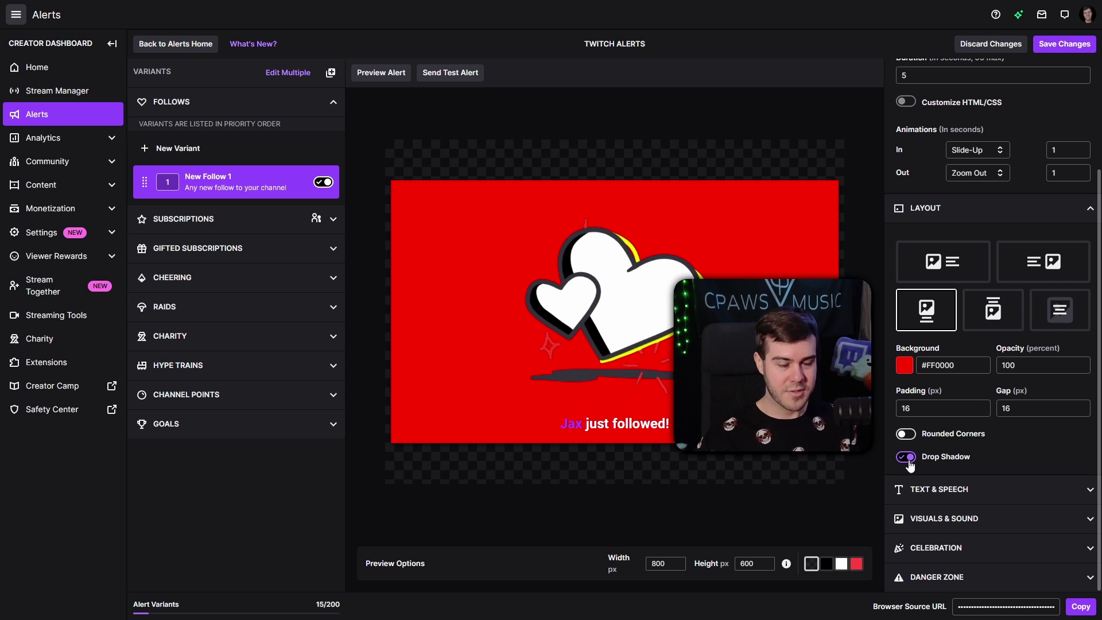
left_click(906, 457)
Try a layout padding of 99 px and set it back to 16 px.
left_click(941, 408)
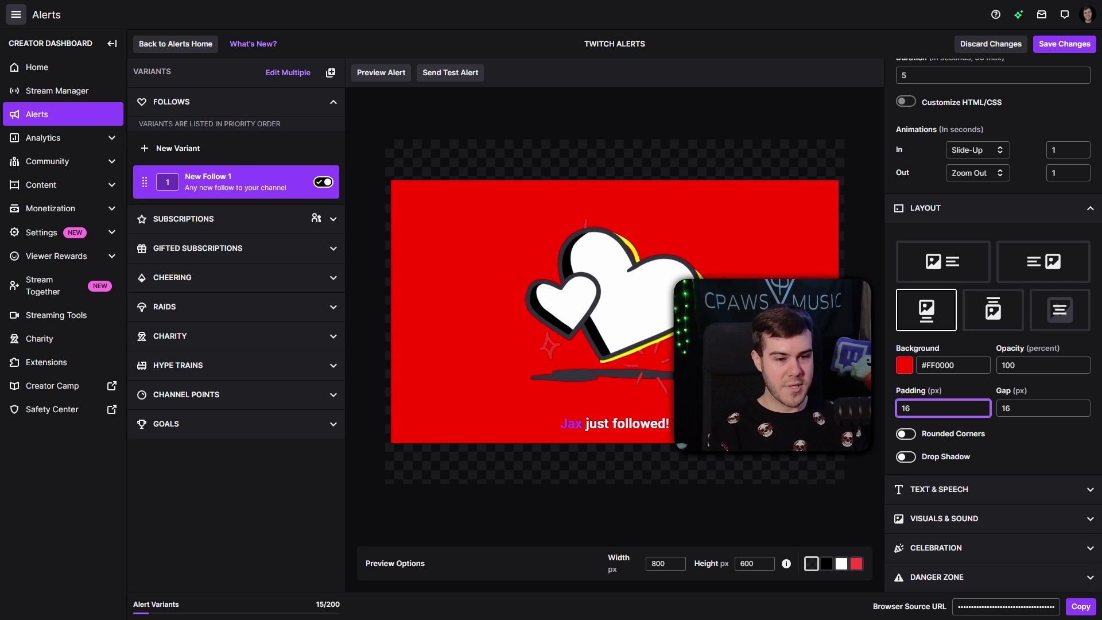
key("BackSpace")
key("BackSpace")
type("99")
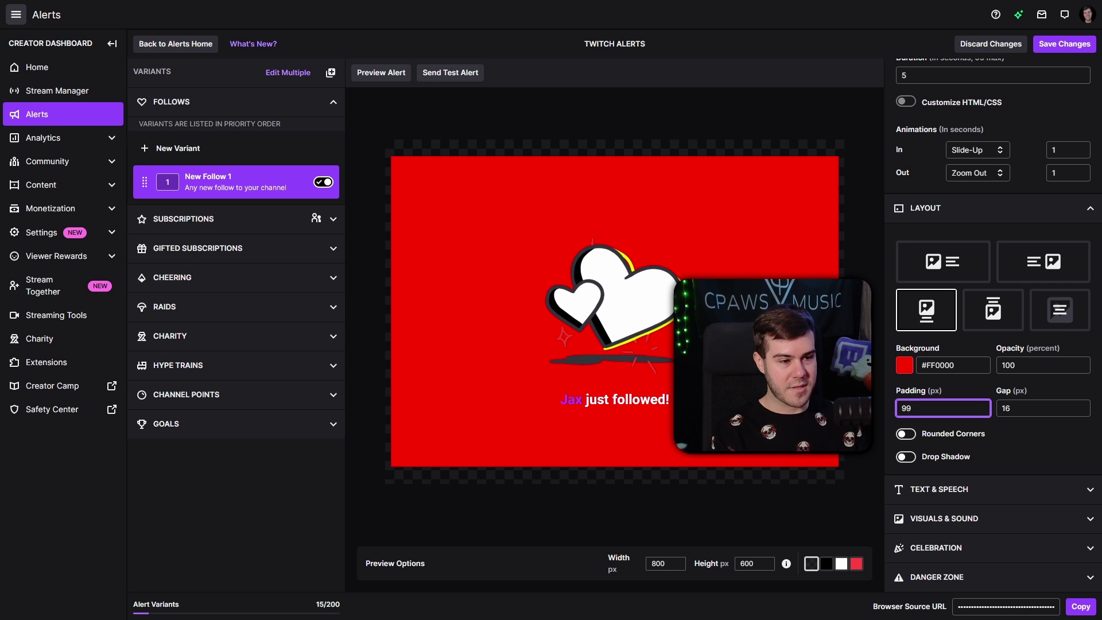
key("BackSpace")
key("BackSpace")
type("16")
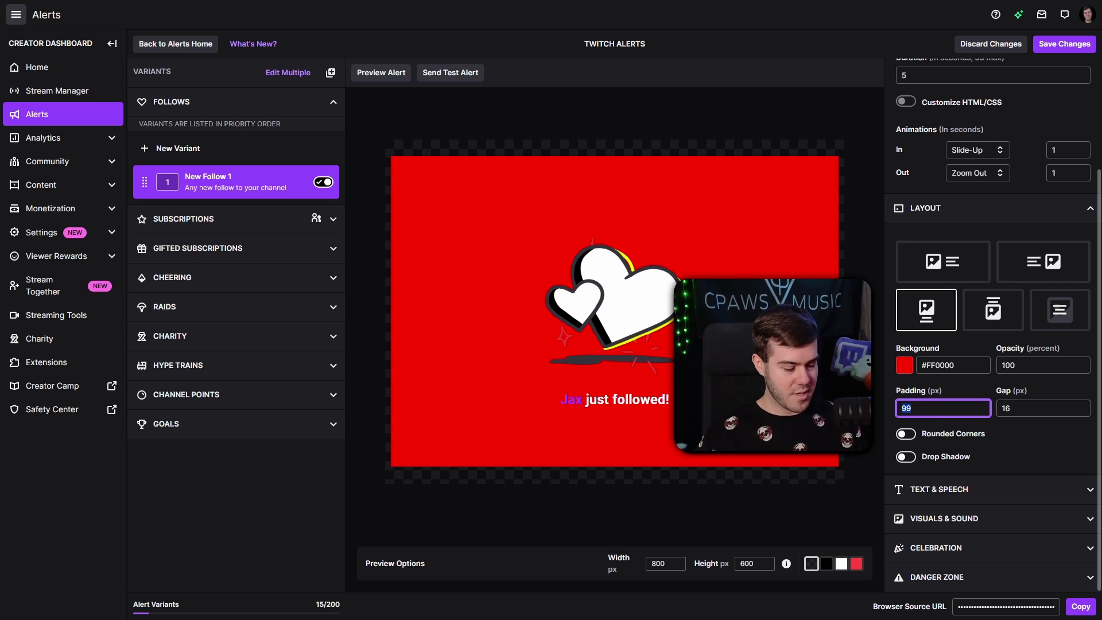
Restore the alert background to white #FFFFFF with 0 percent opacity.
left_click(904, 365)
left_click(818, 379)
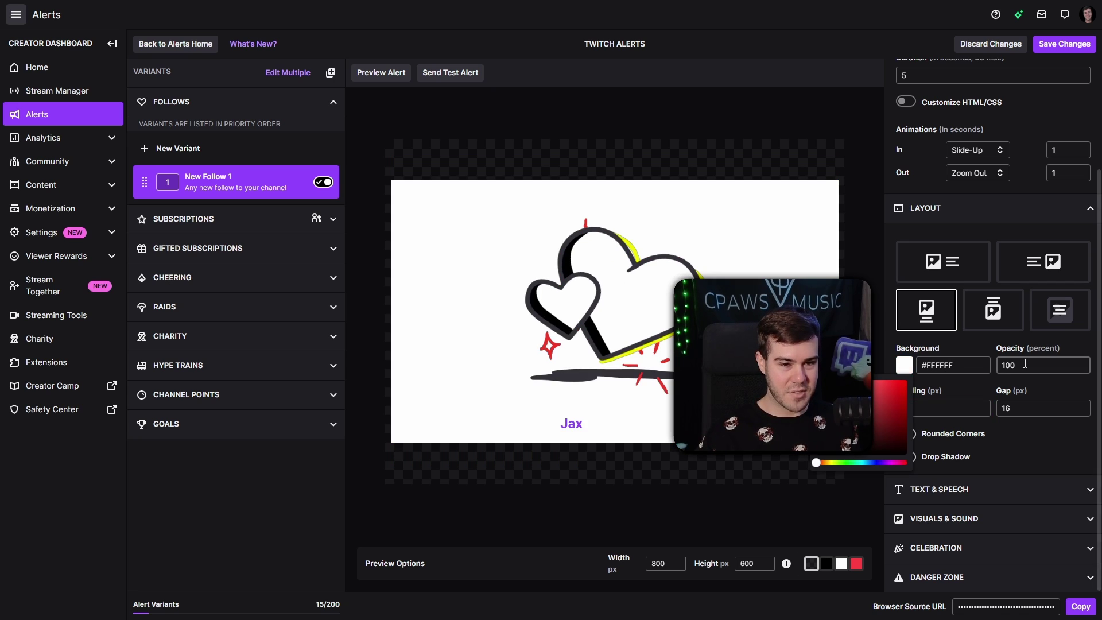
left_click(1053, 365)
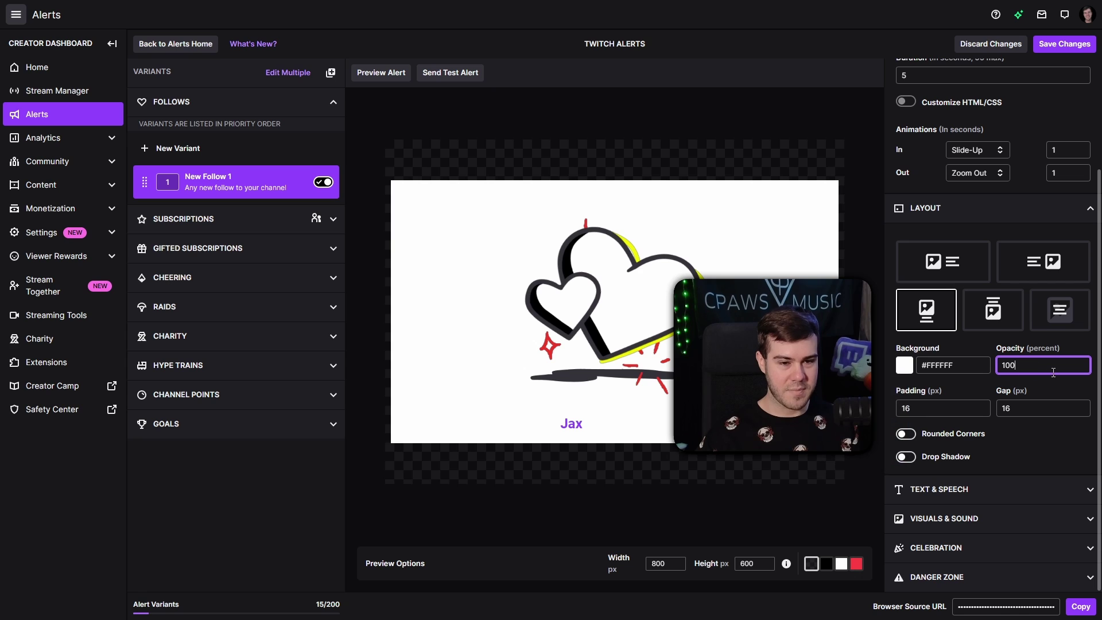
double_click(1020, 374)
type("0")
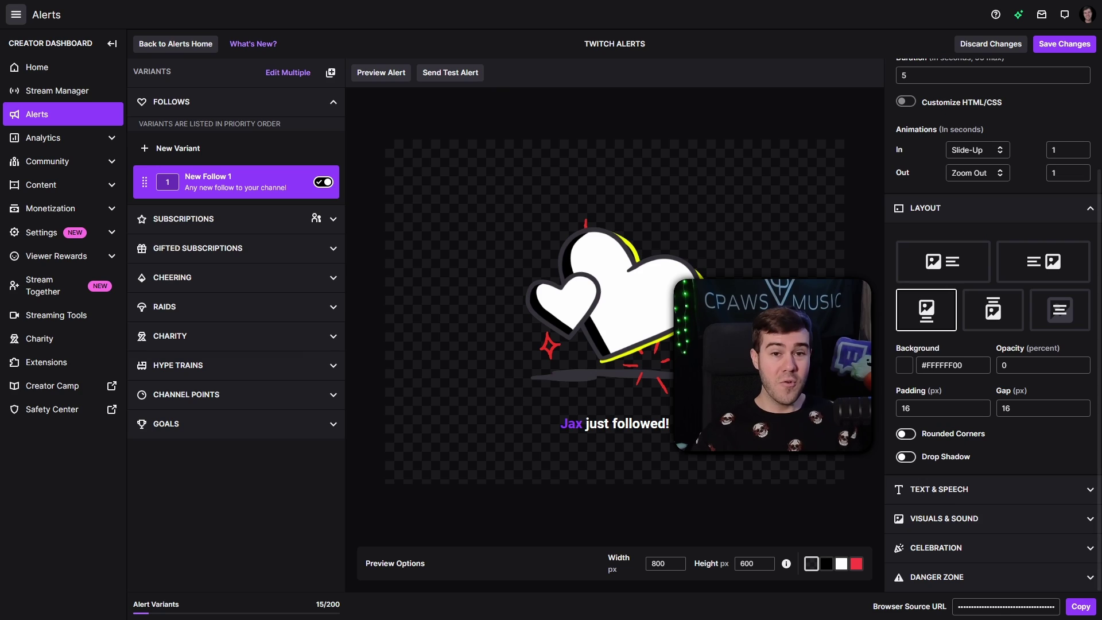
Collapse the layout settings, expand the text and speech settings, and examine the follow alert's message and its available variables.
left_click(941, 208)
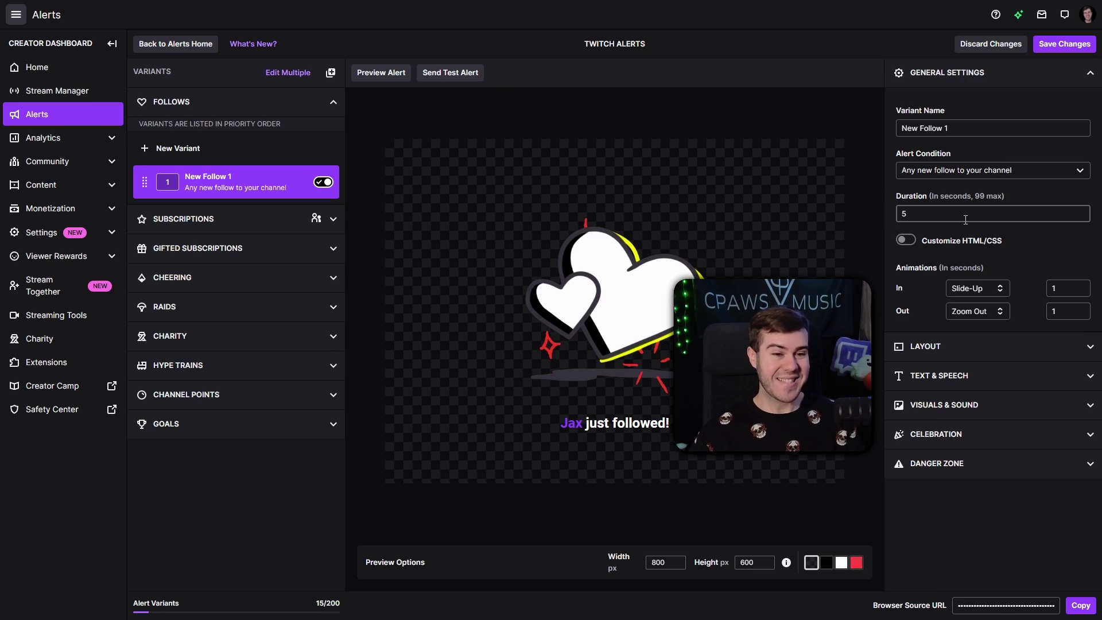
left_click(952, 374)
scroll(960, 352, "down", 3)
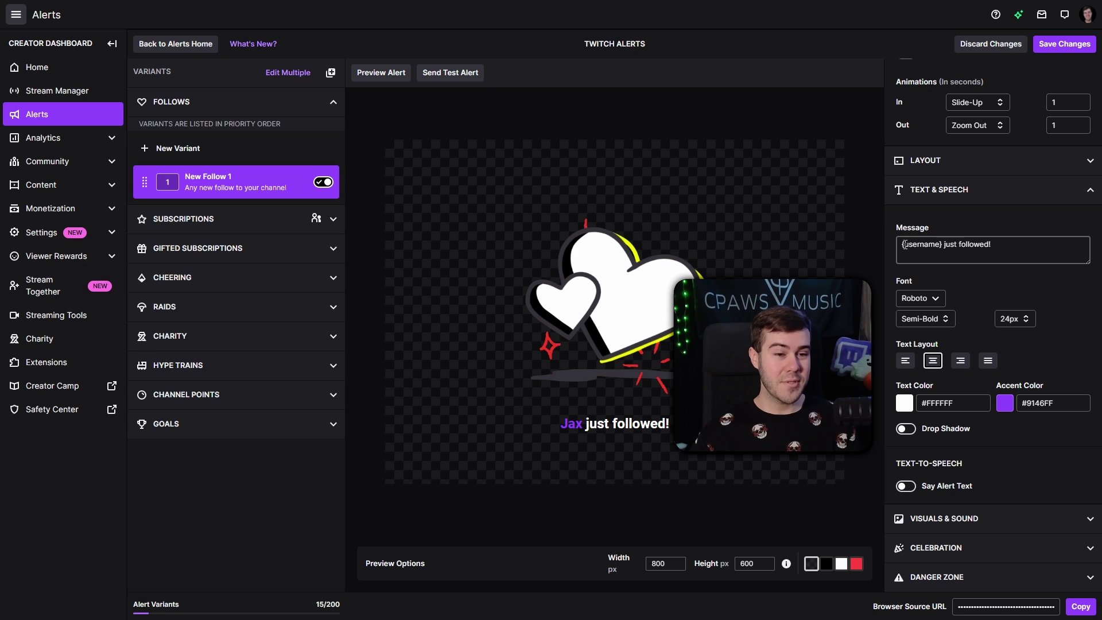
triple_click(1033, 246)
left_click(1033, 247)
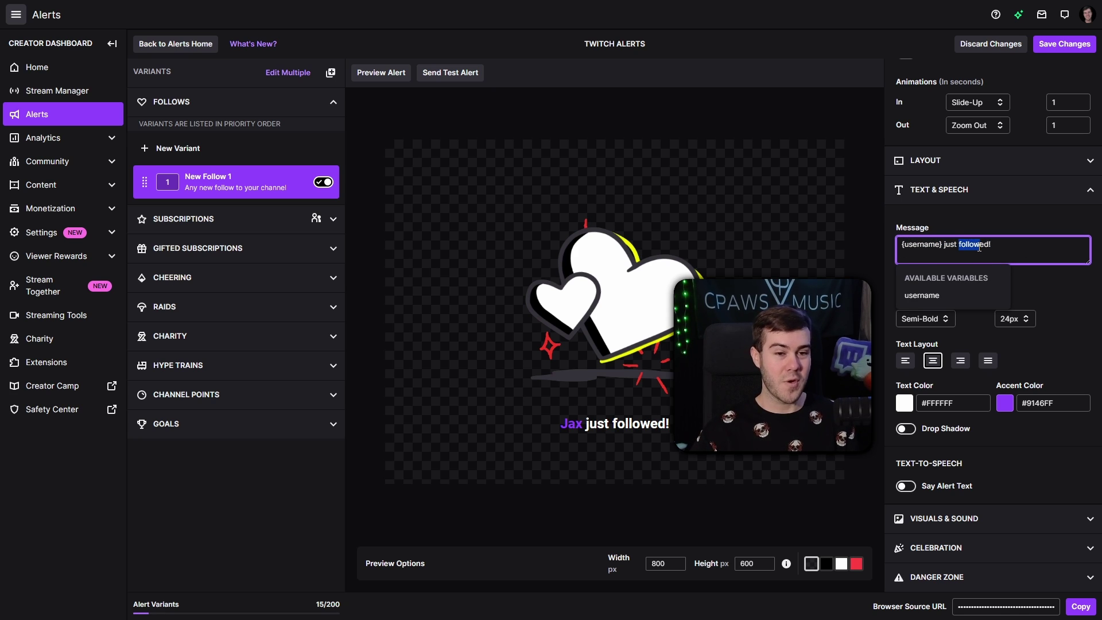
left_click_drag(979, 247, 988, 247)
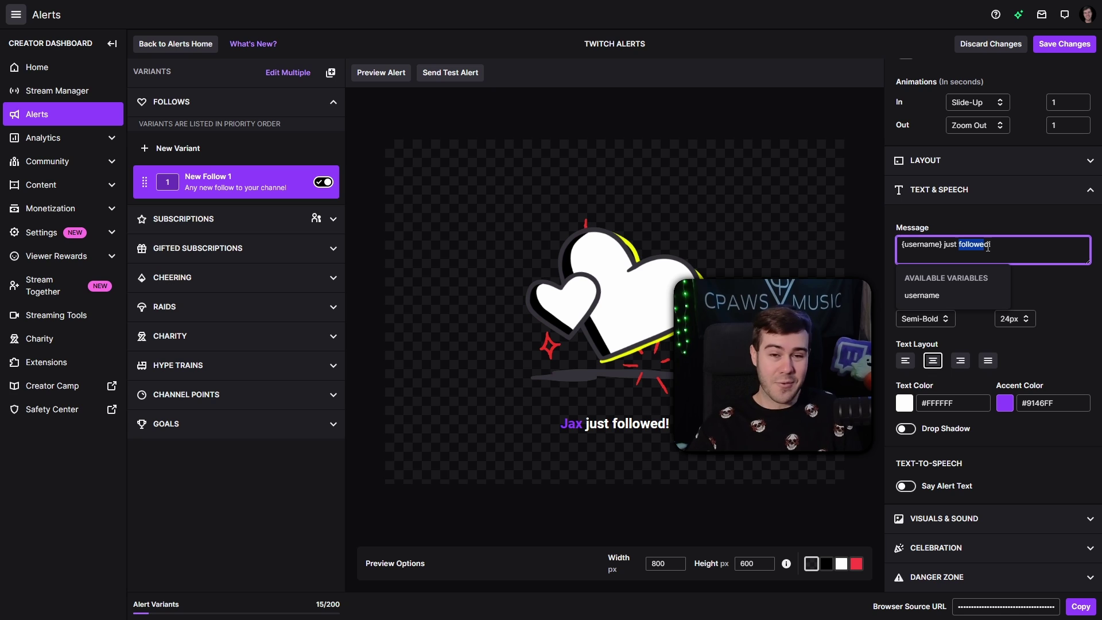
left_click(988, 247)
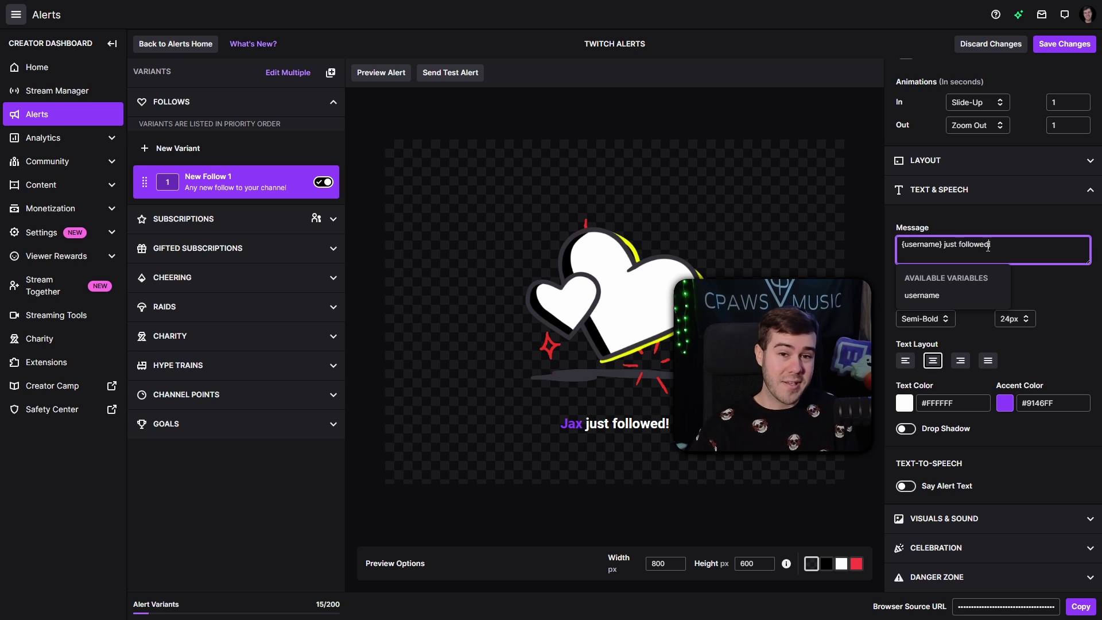
left_click(1016, 225)
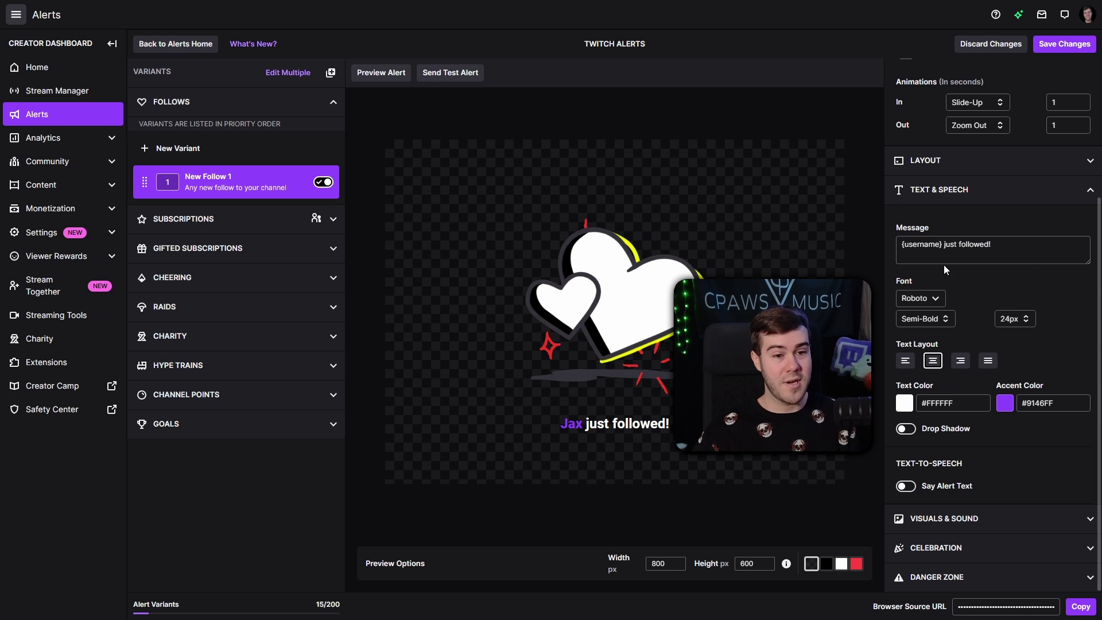
Check the font, weight and size options, try the alert message at 60 px and set it back to 24 px.
left_click(934, 300)
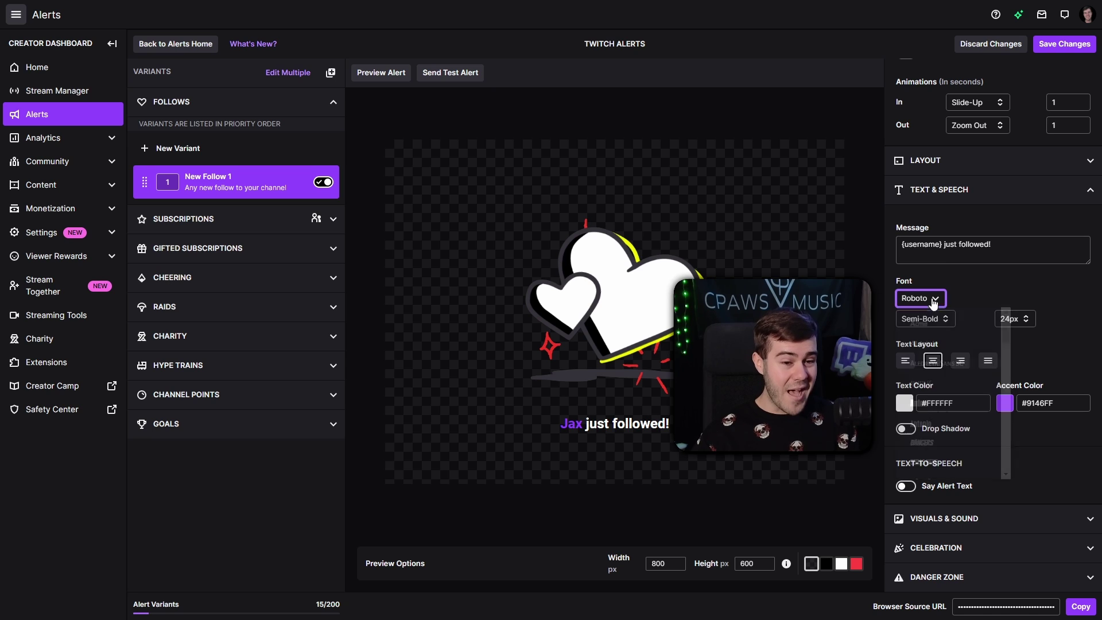
left_click(944, 319)
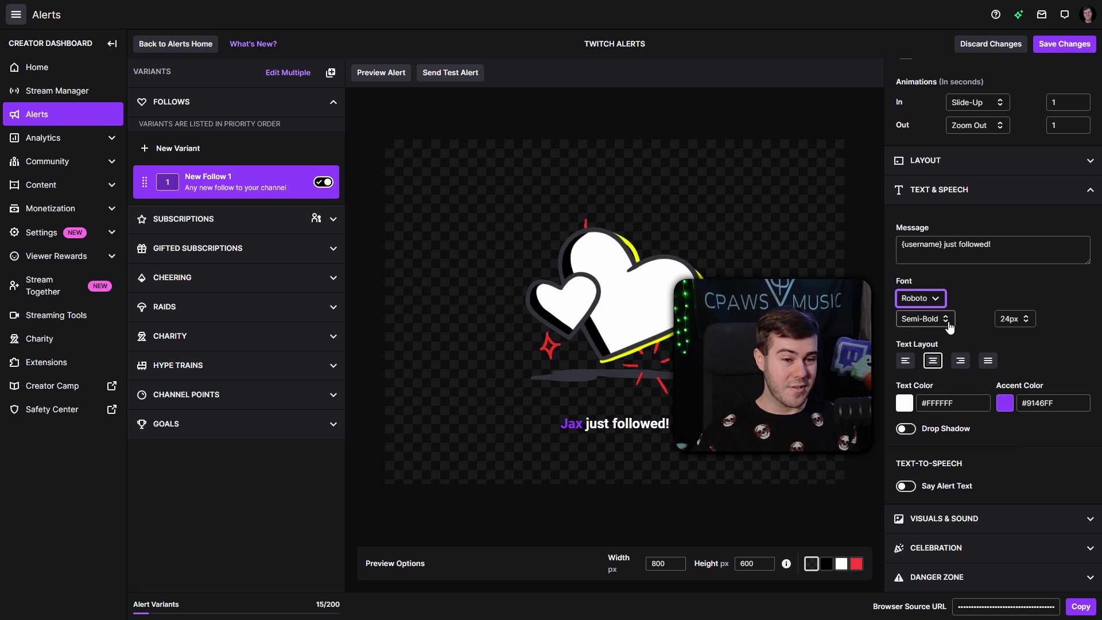
left_click(996, 295)
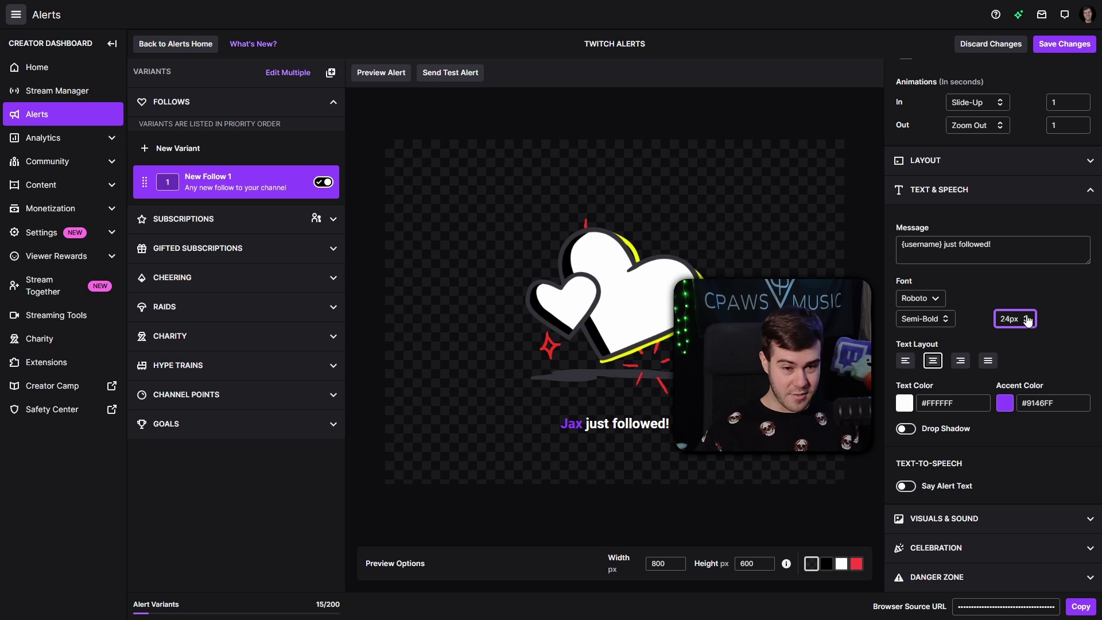
left_click(956, 295)
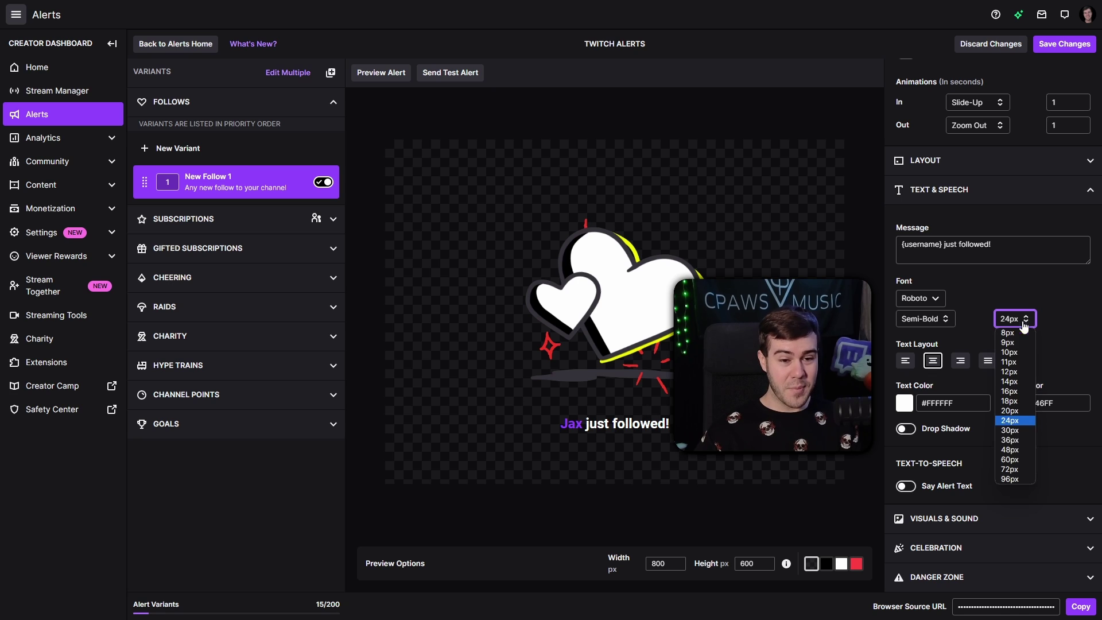
left_click(1010, 460)
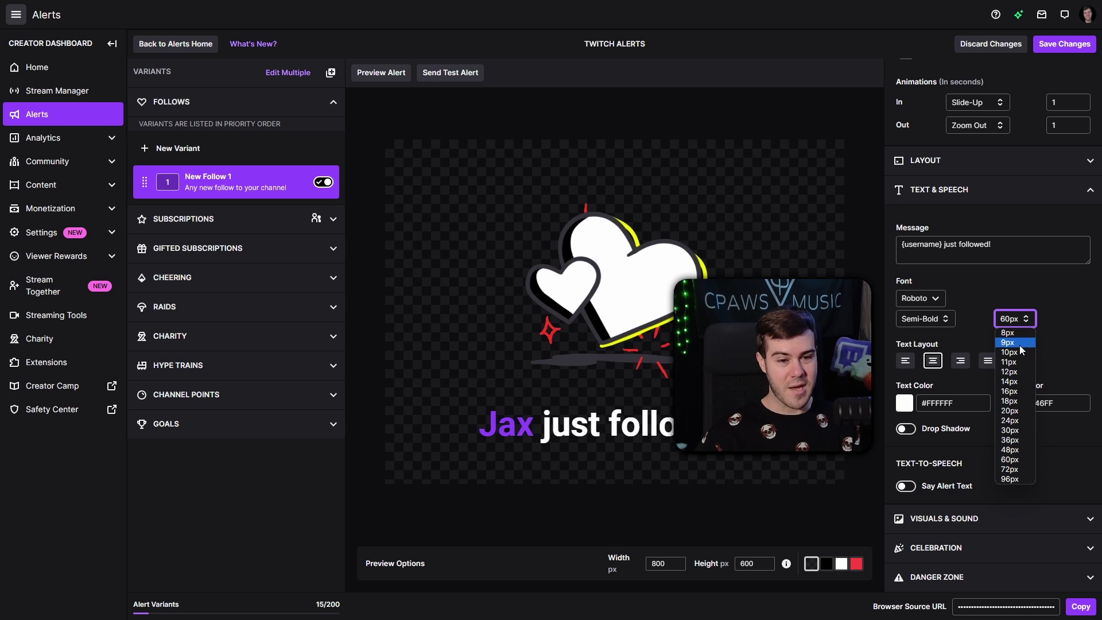
left_click(1010, 420)
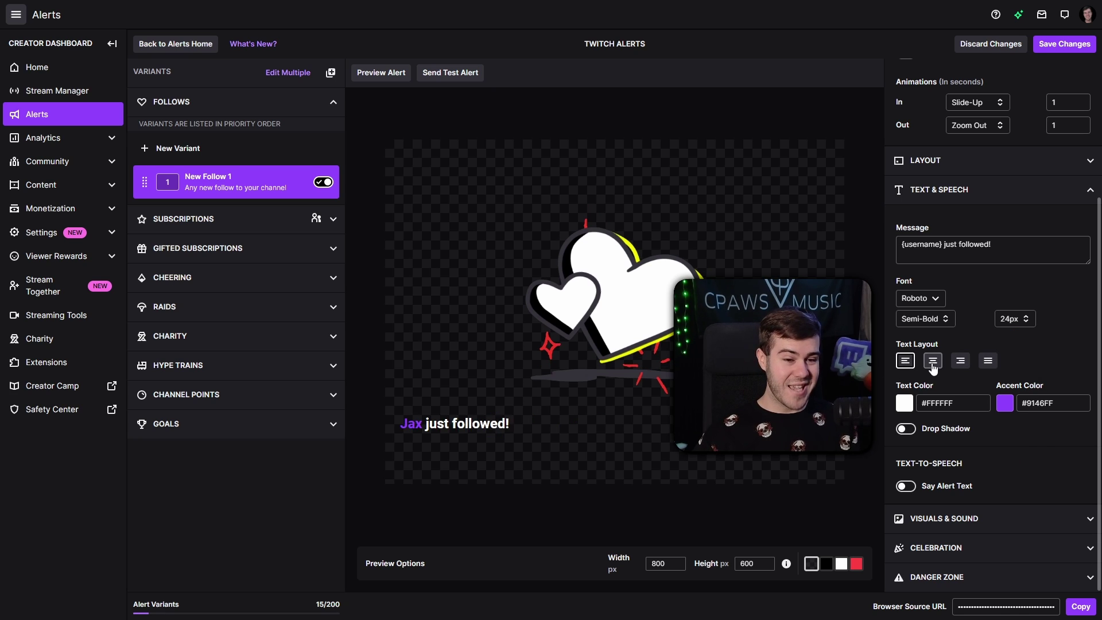
Try left and right alignment for the alert message and return it to centered.
left_click(961, 361)
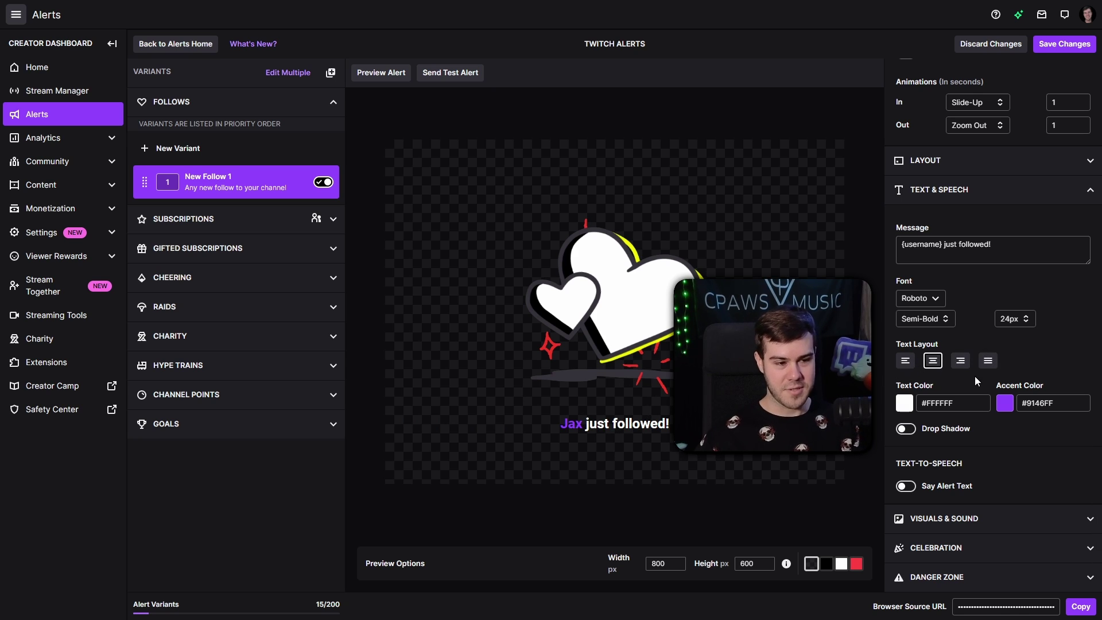
left_click(1029, 450)
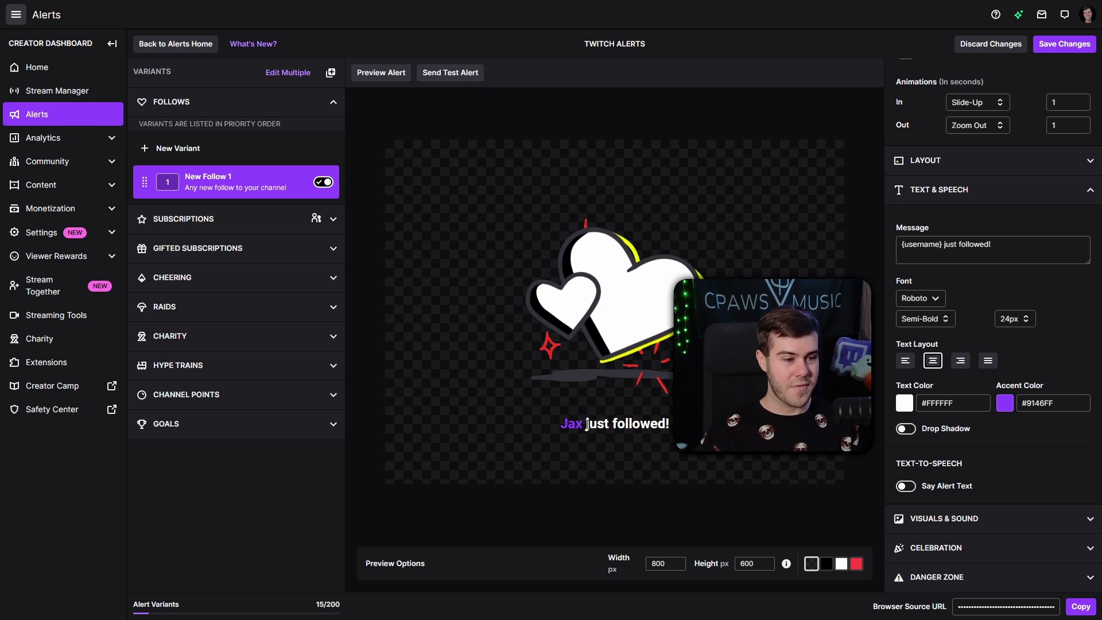
left_click(988, 421)
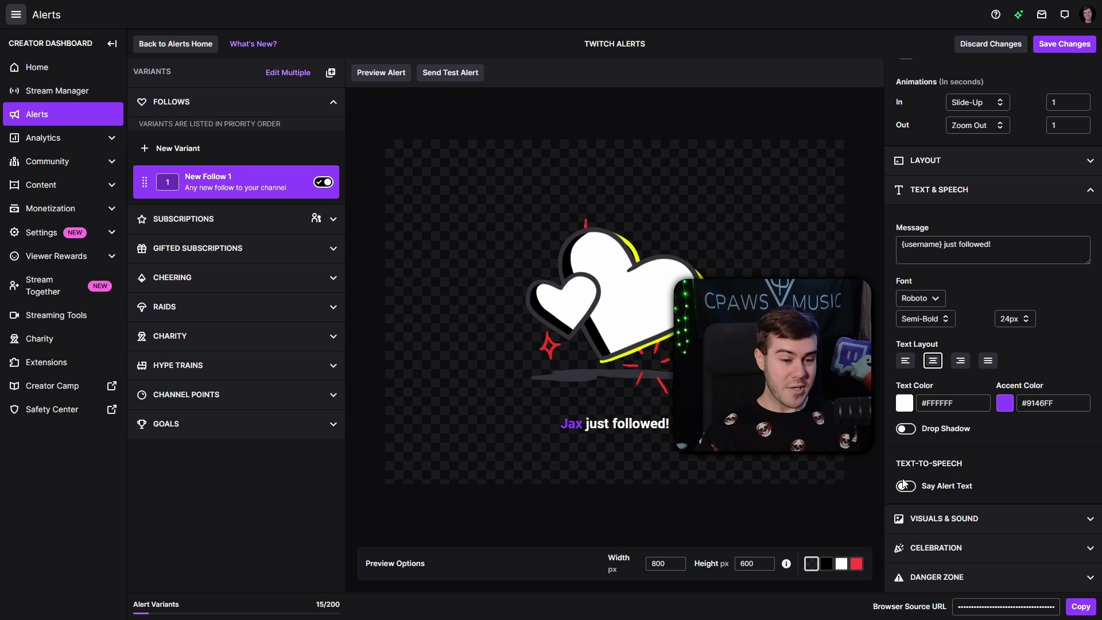
Turn on text-to-speech for the follow alert text and choose the Geraint - Wales voice.
left_click(907, 488)
scroll(954, 347, "down", 4)
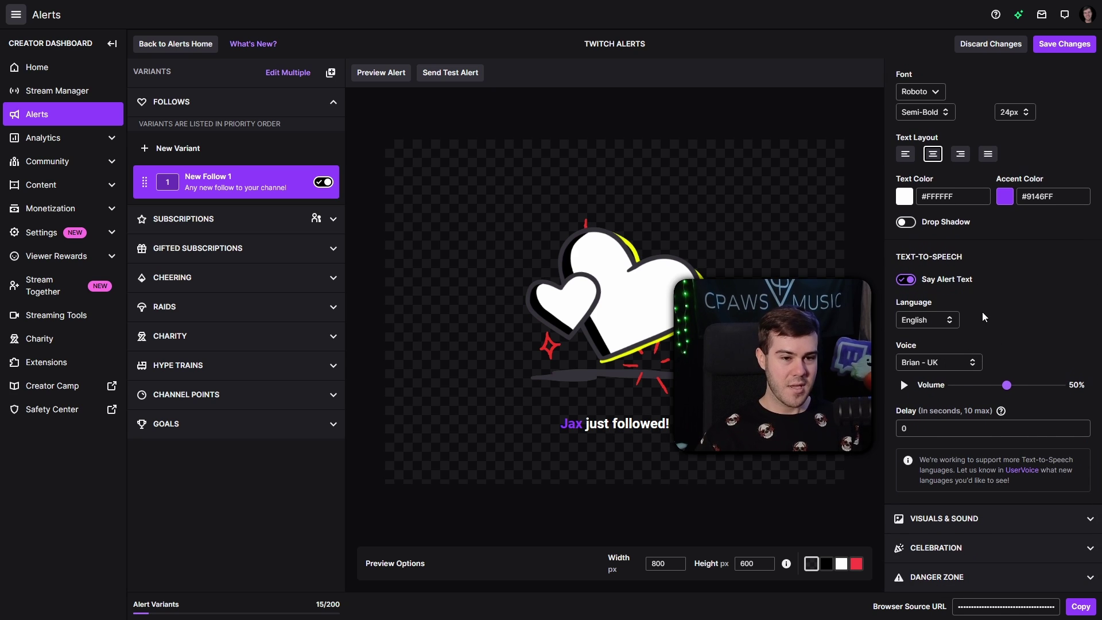
left_click(976, 362)
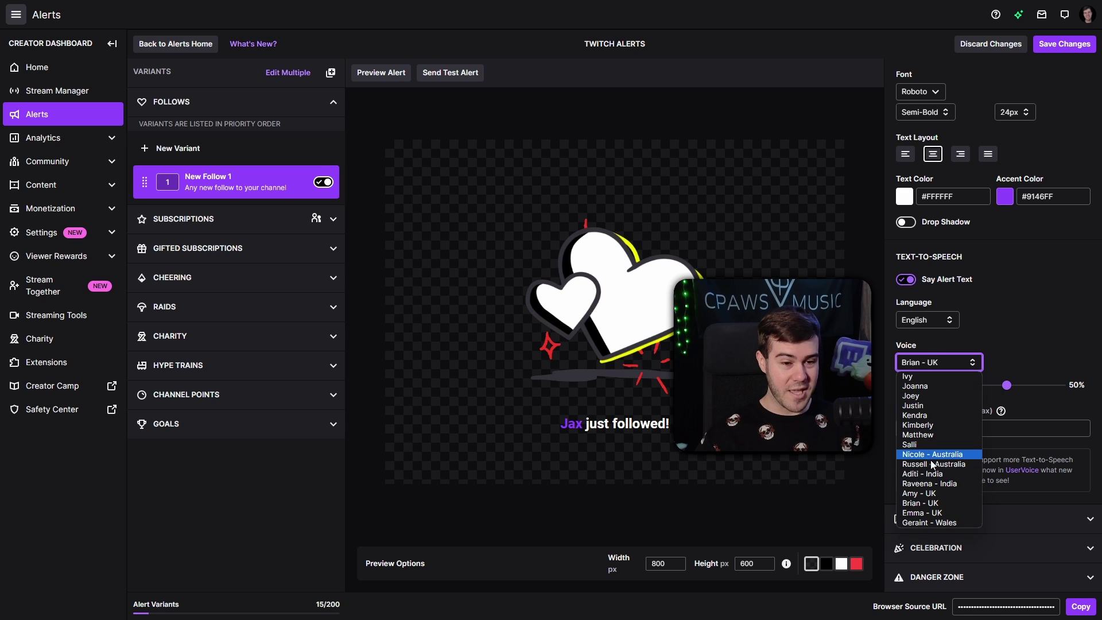
left_click(936, 522)
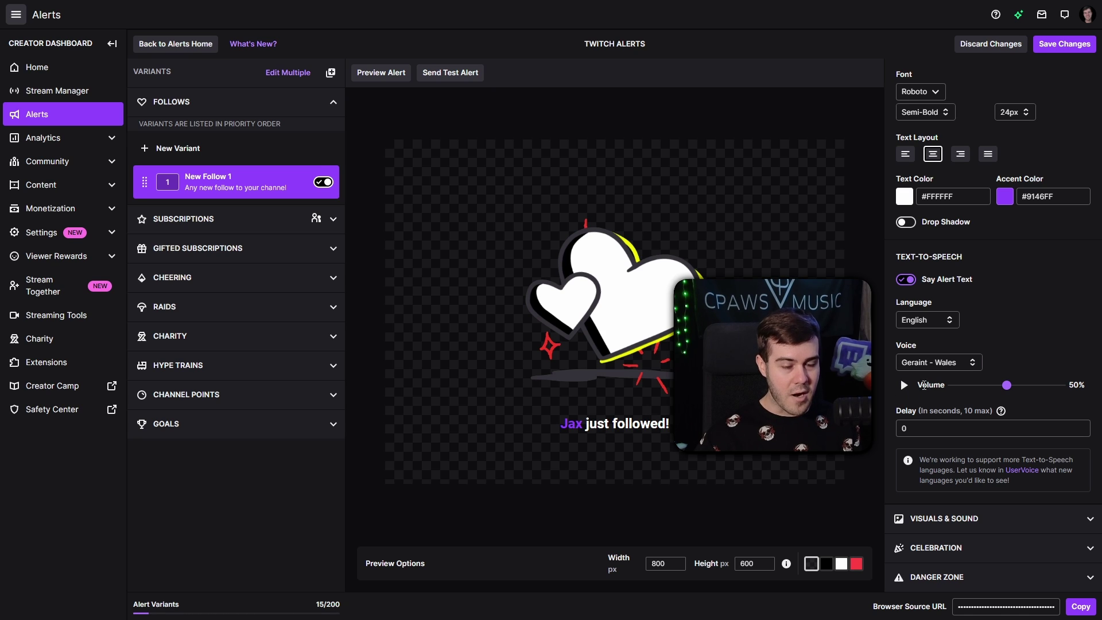
Change the text-to-speech voice to Nicole - Australia, play a sample, and leave the speech delay at 0 seconds.
left_click(937, 365)
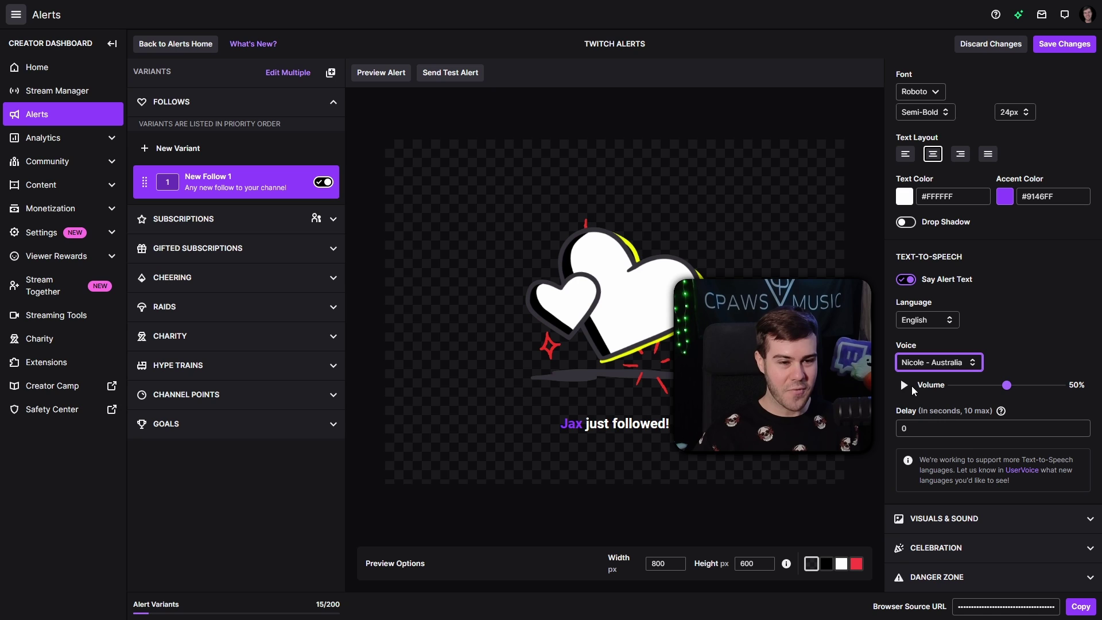
left_click(904, 385)
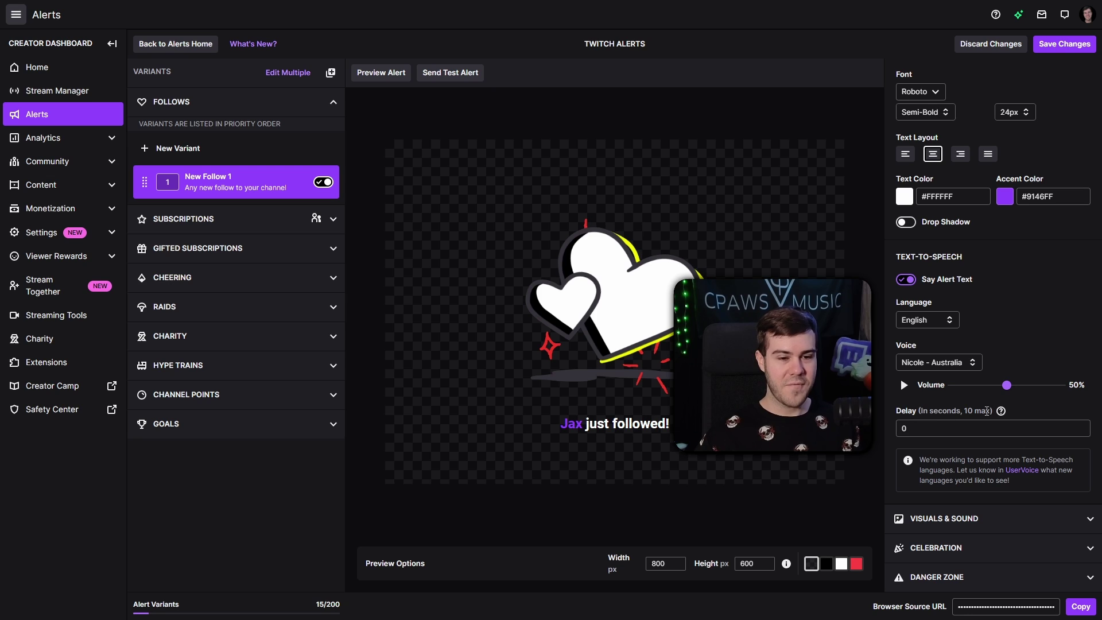
left_click(777, 486)
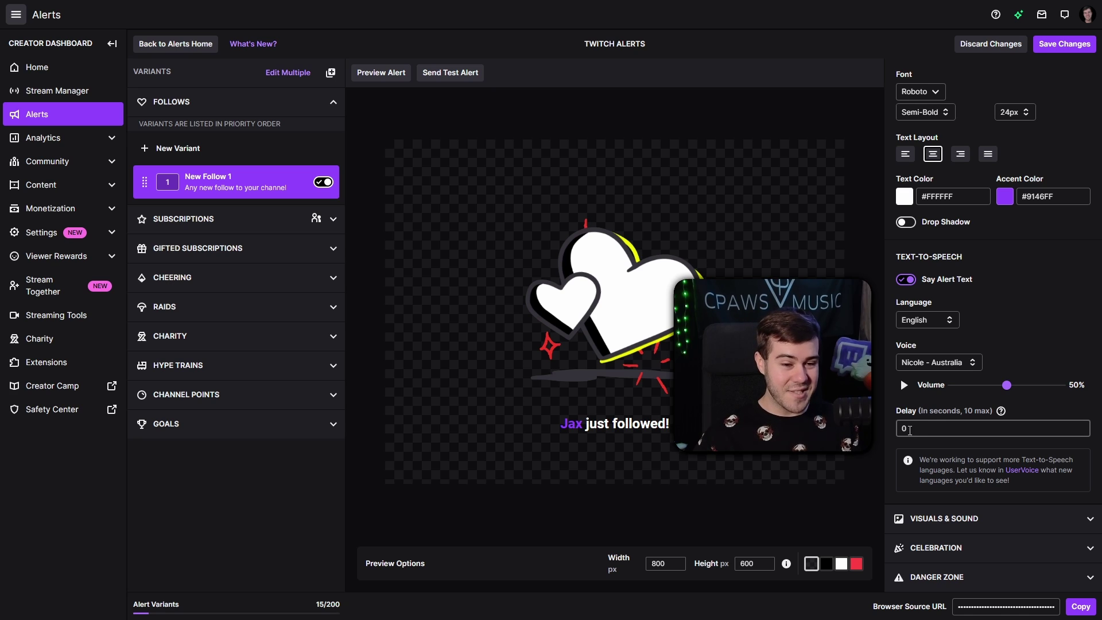
left_click(910, 429)
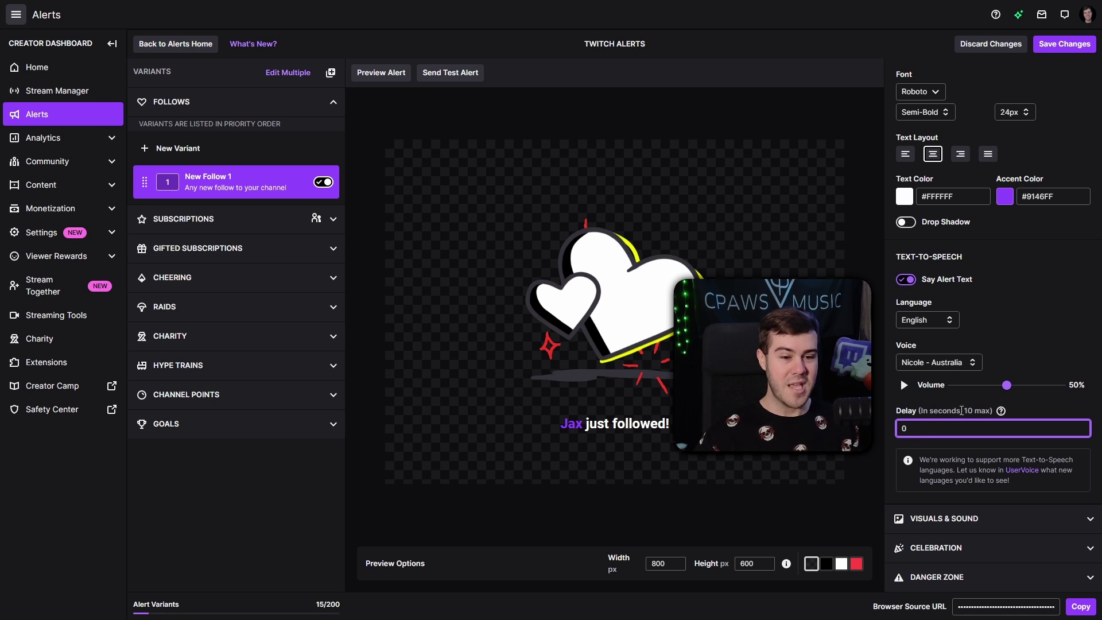
left_click(955, 405)
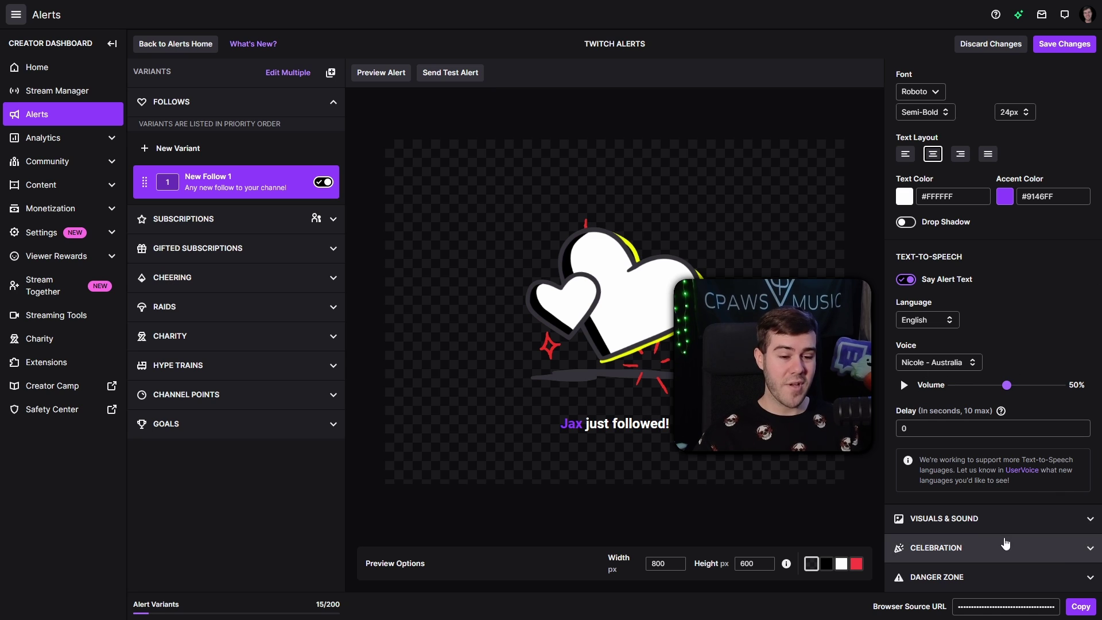
Expand the visuals and sound settings, and acknowledge the file upload disclosure after checking the account menu.
left_click(944, 519)
scroll(972, 365, "down", 1)
scroll(973, 365, "down", 5)
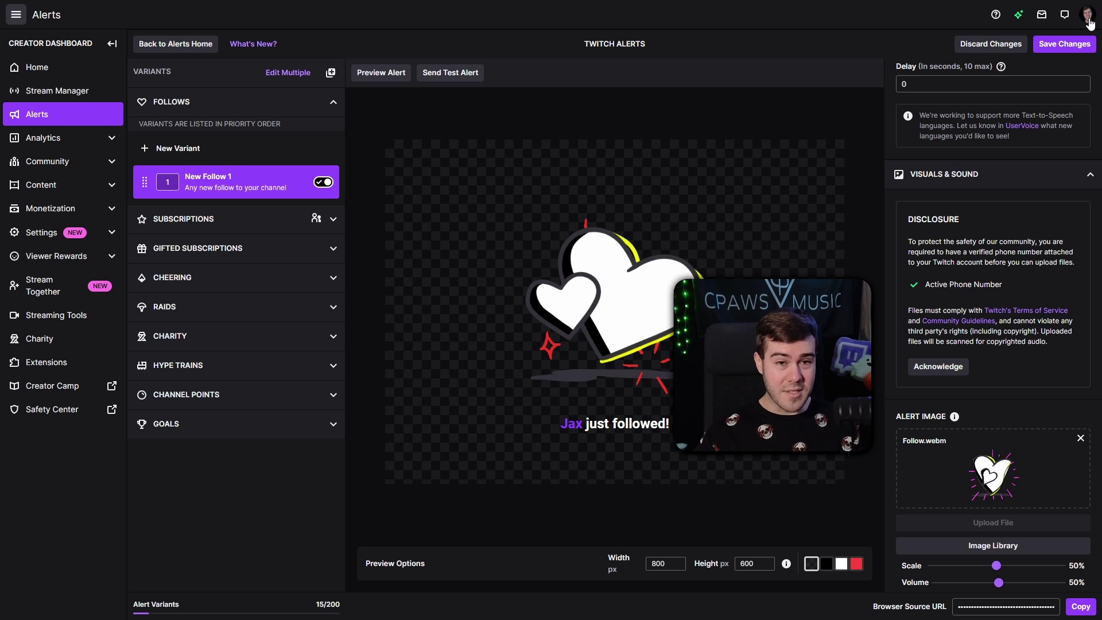
left_click(1089, 22)
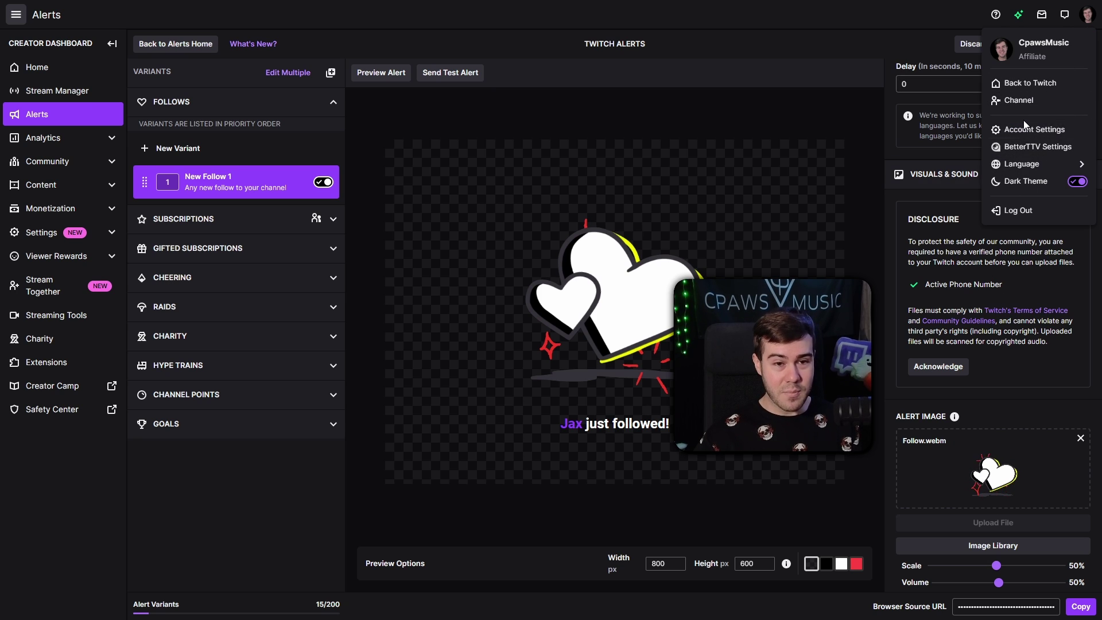
left_click(929, 26)
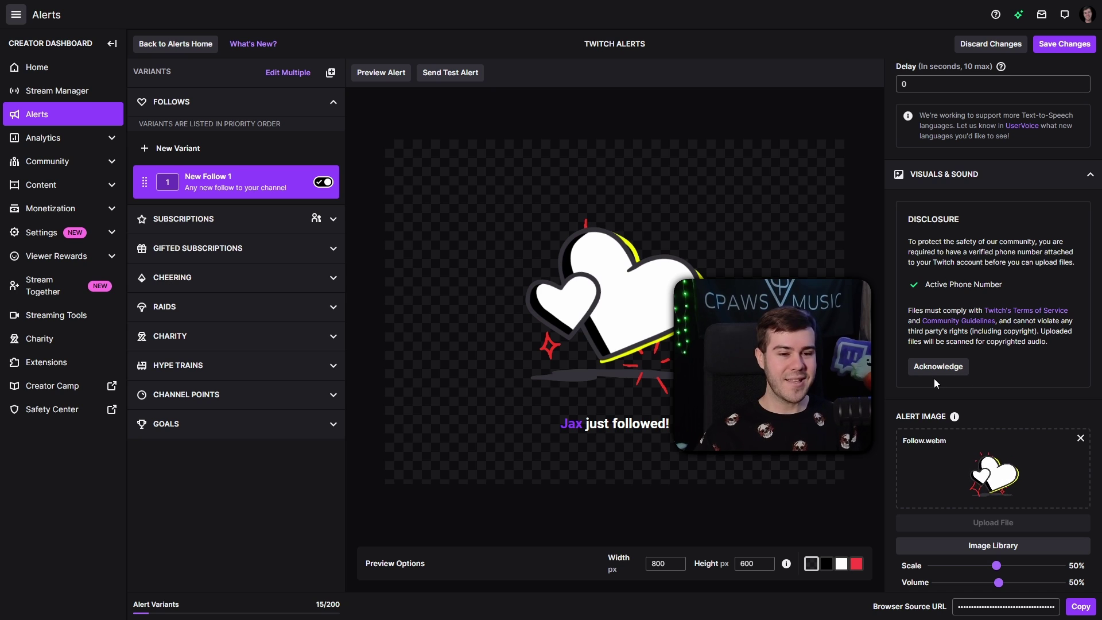
left_click(938, 368)
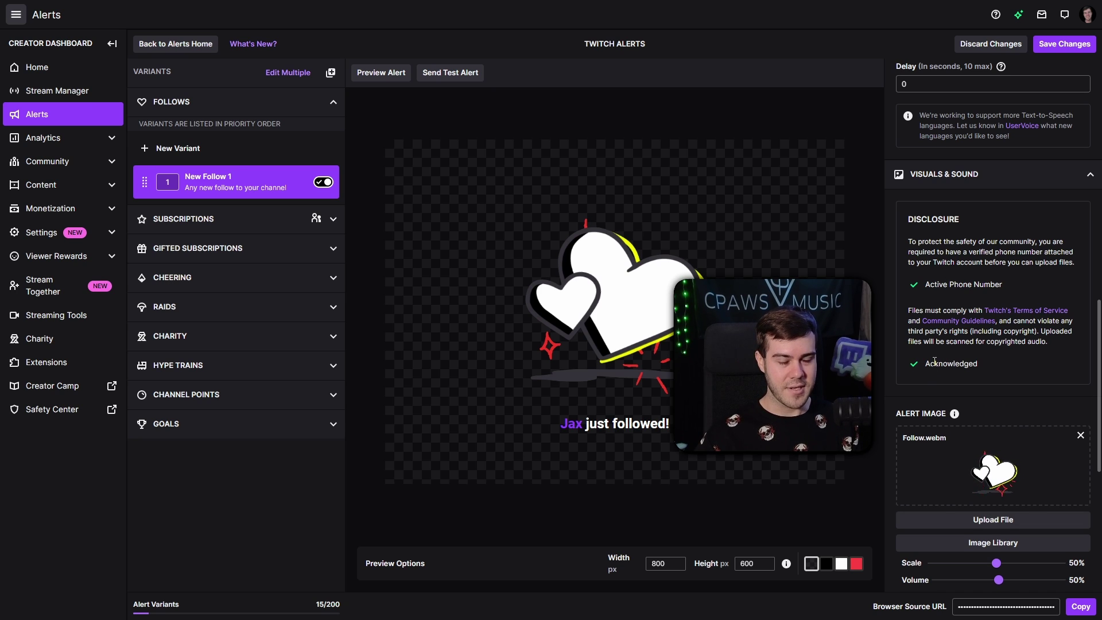
Upload DarkMode-alert-follower.webm from the Animated-Alerts folder as the alert image and set its scale to 75 percent.
scroll(928, 360, "down", 3)
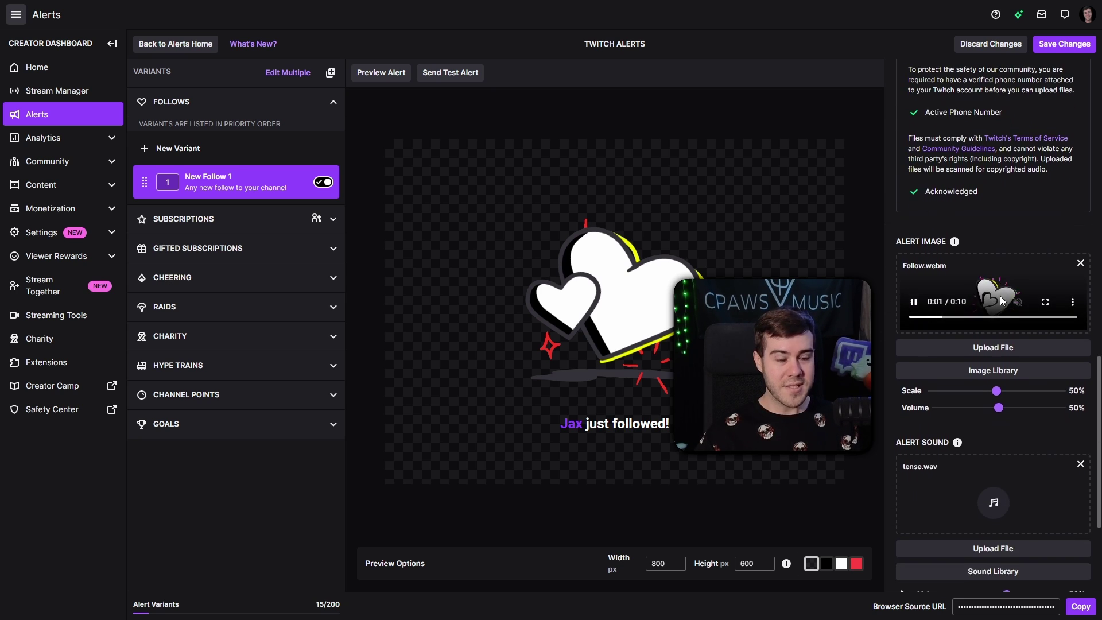
scroll(951, 321, "down", 1)
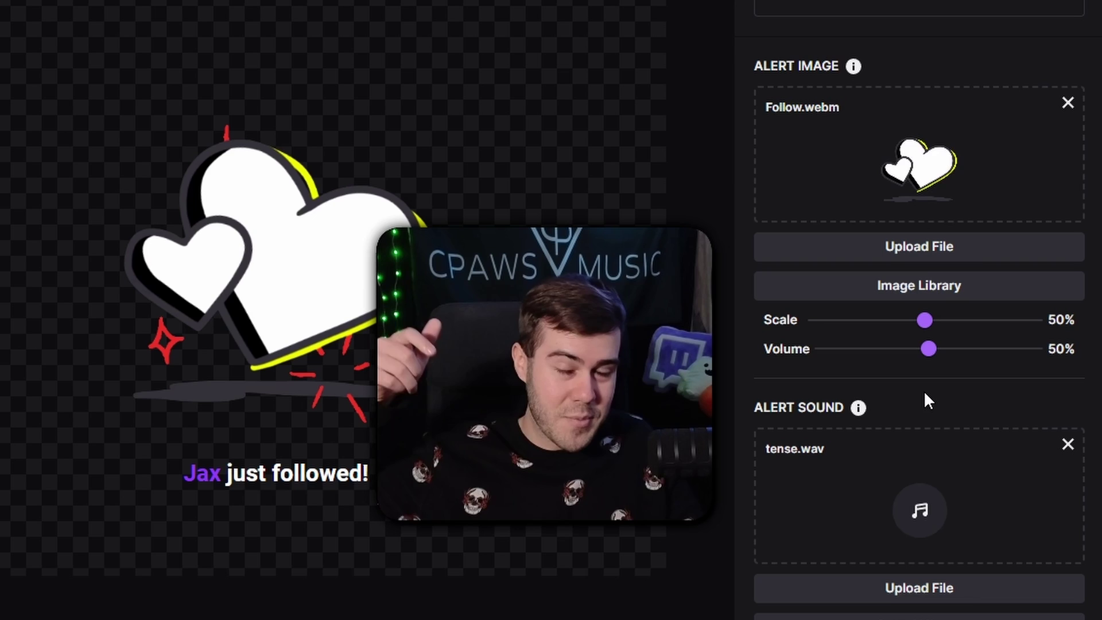
left_click(893, 250)
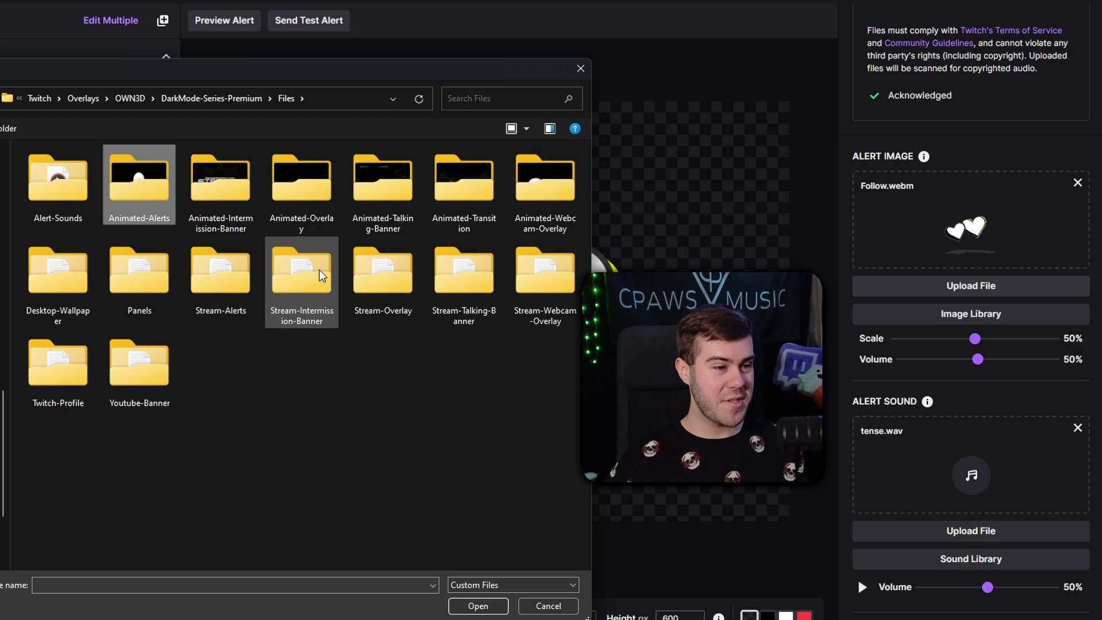
double_click(148, 188)
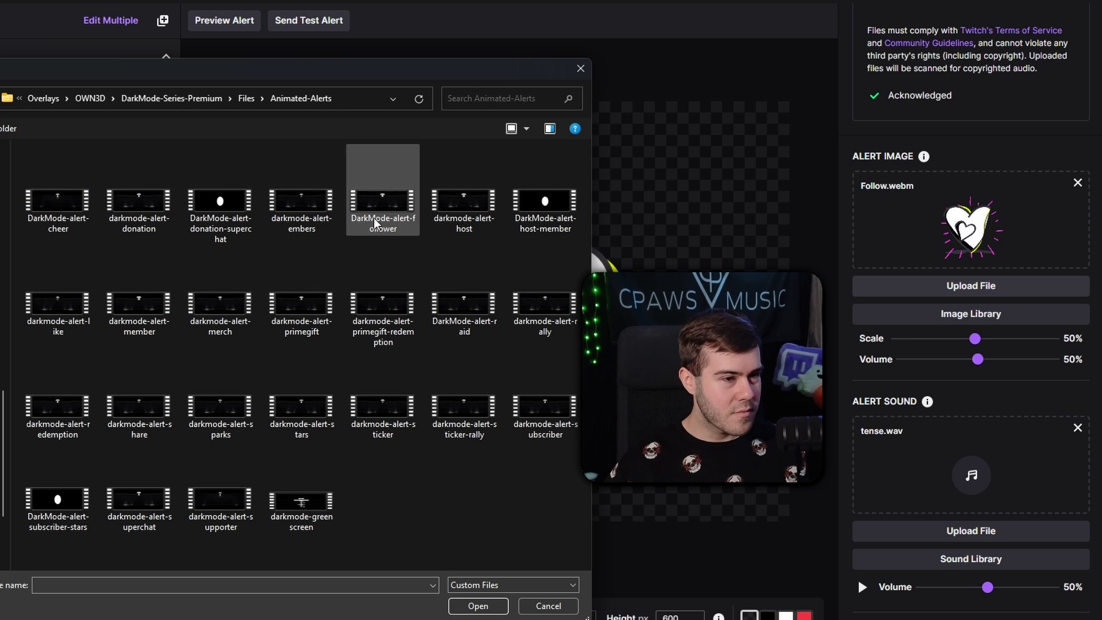
double_click(377, 202)
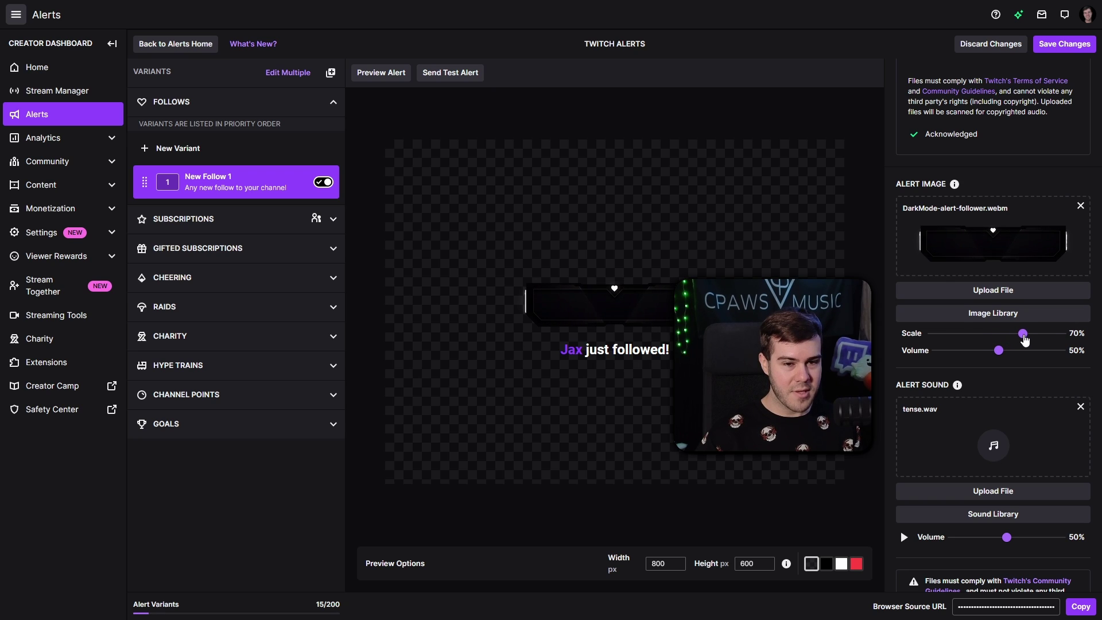
left_click_drag(1024, 339, 1029, 339)
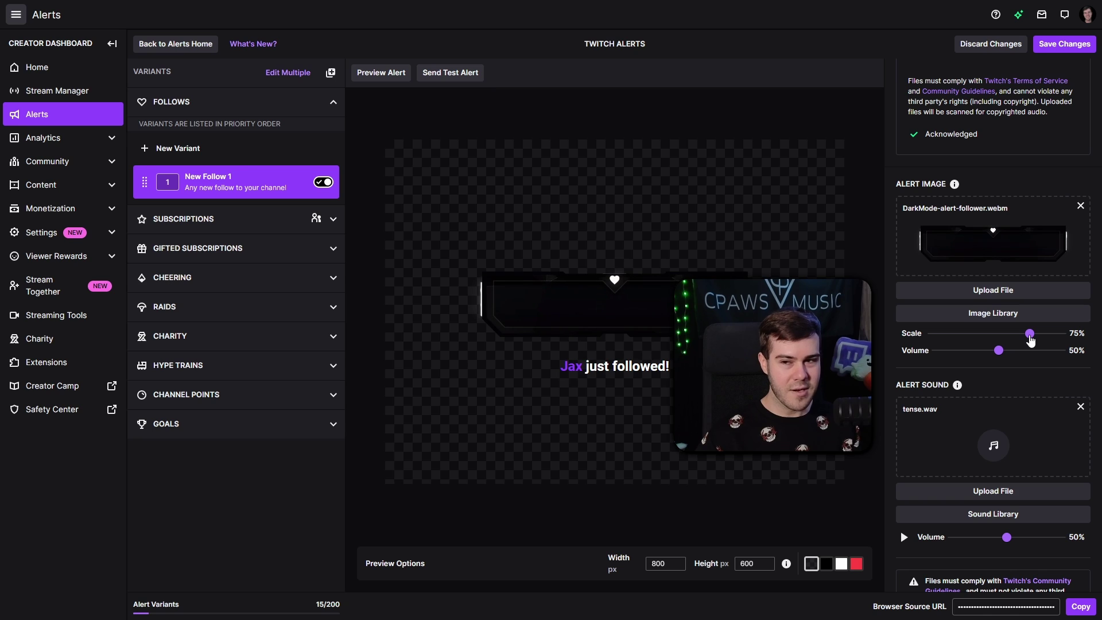
Expand the layout settings and switch the follow alert to the layout that places the text over the image.
scroll(1005, 334, "up", 10)
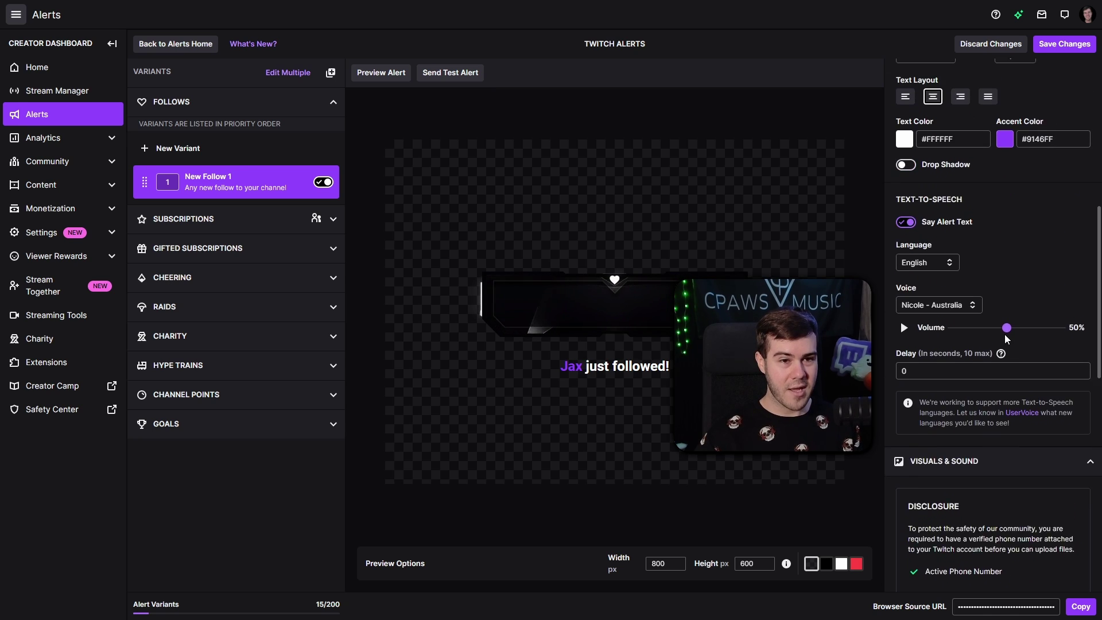
scroll(1004, 334, "up", 5)
left_click(970, 297)
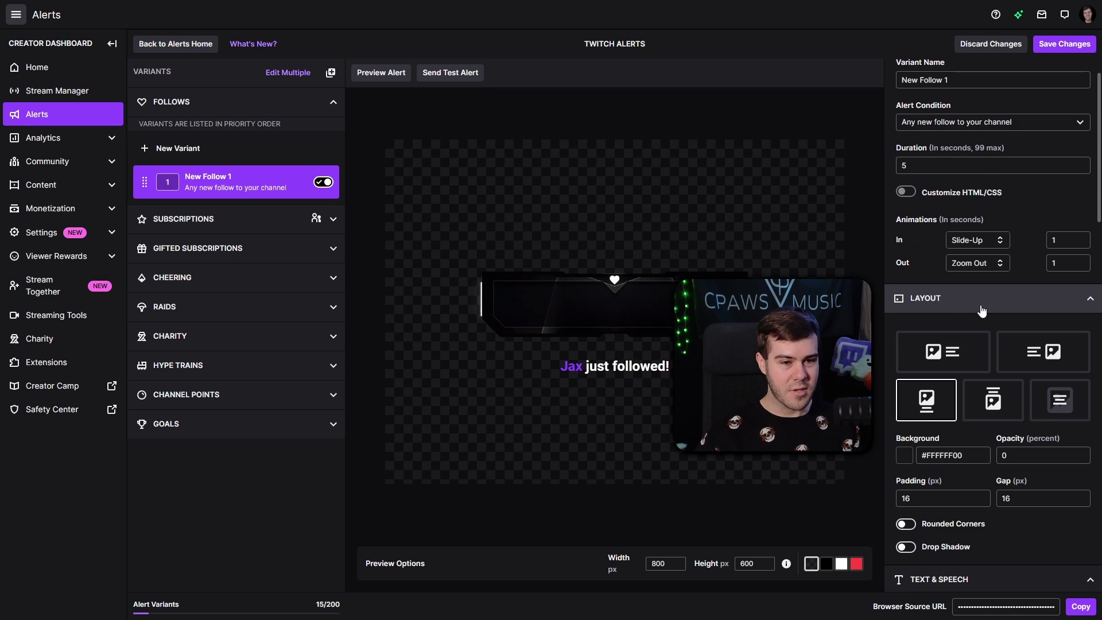
scroll(1053, 351, "down", 1)
left_click(1054, 351)
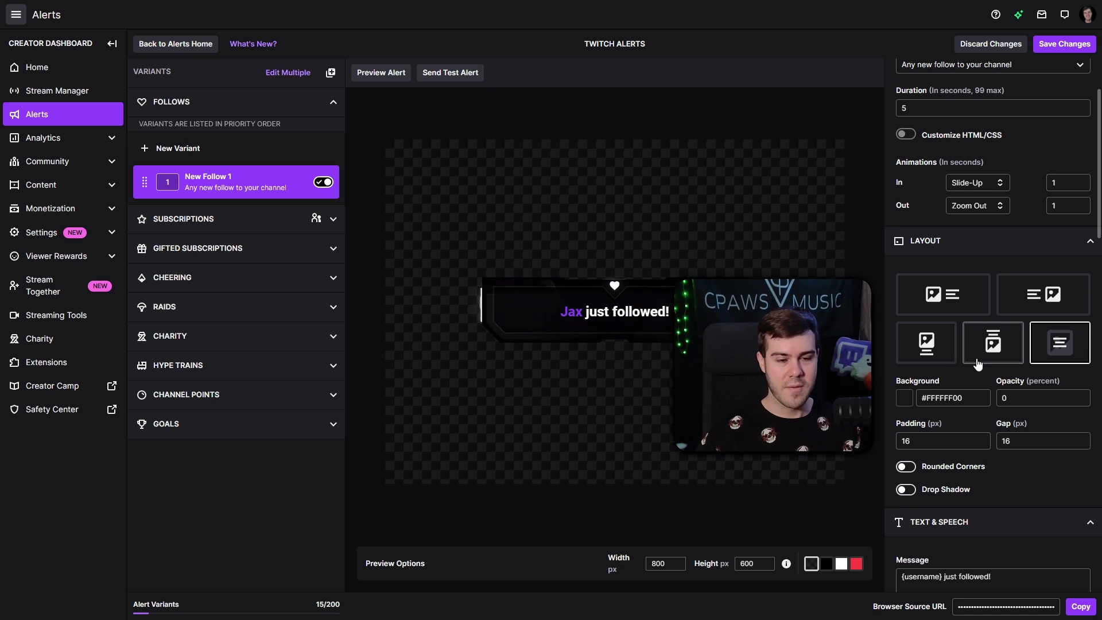
scroll(976, 345, "down", 5)
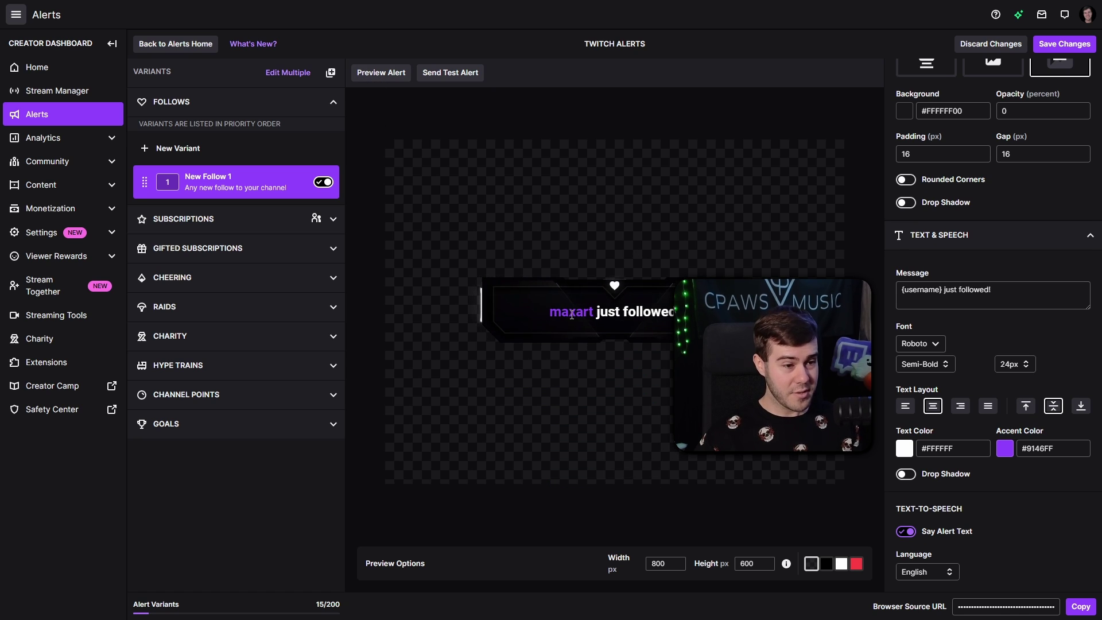
scroll(1017, 286, "up", 4)
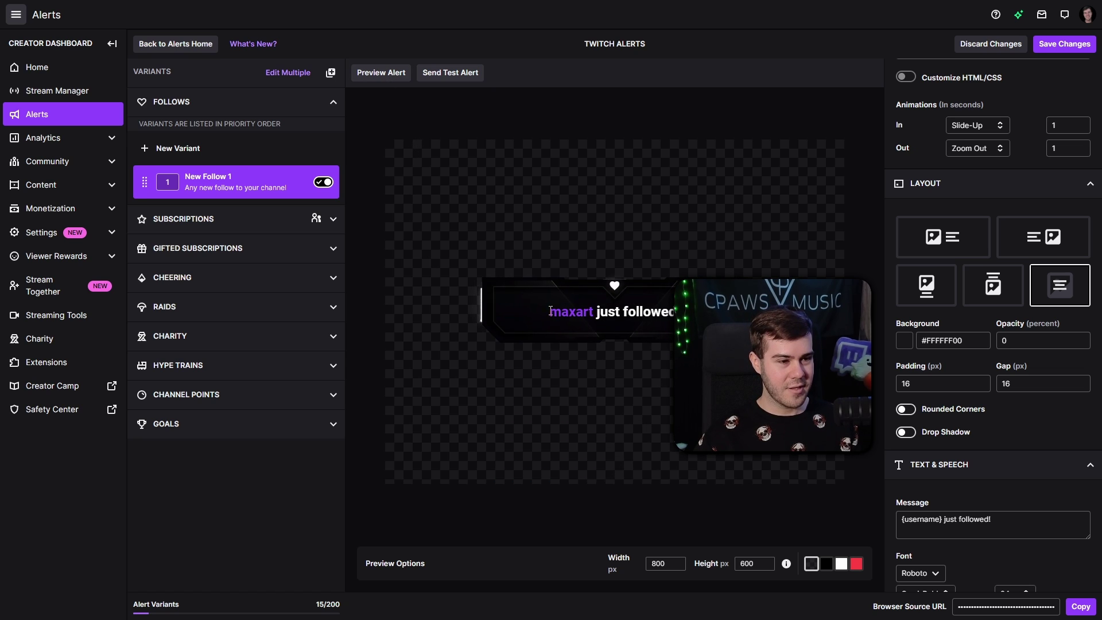
scroll(1022, 408, "up", 2)
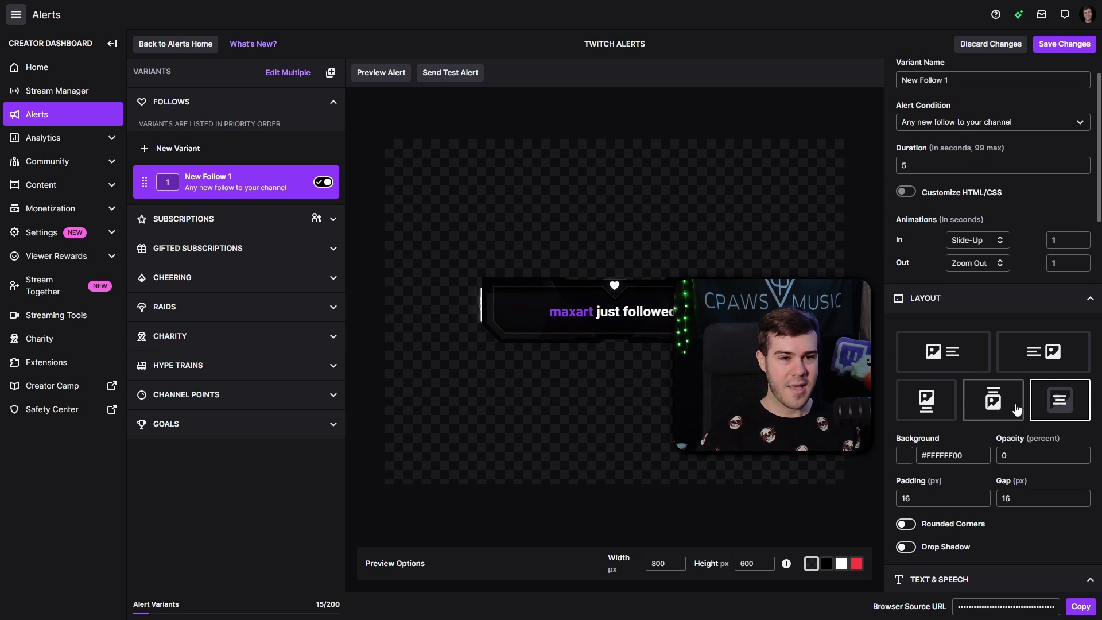
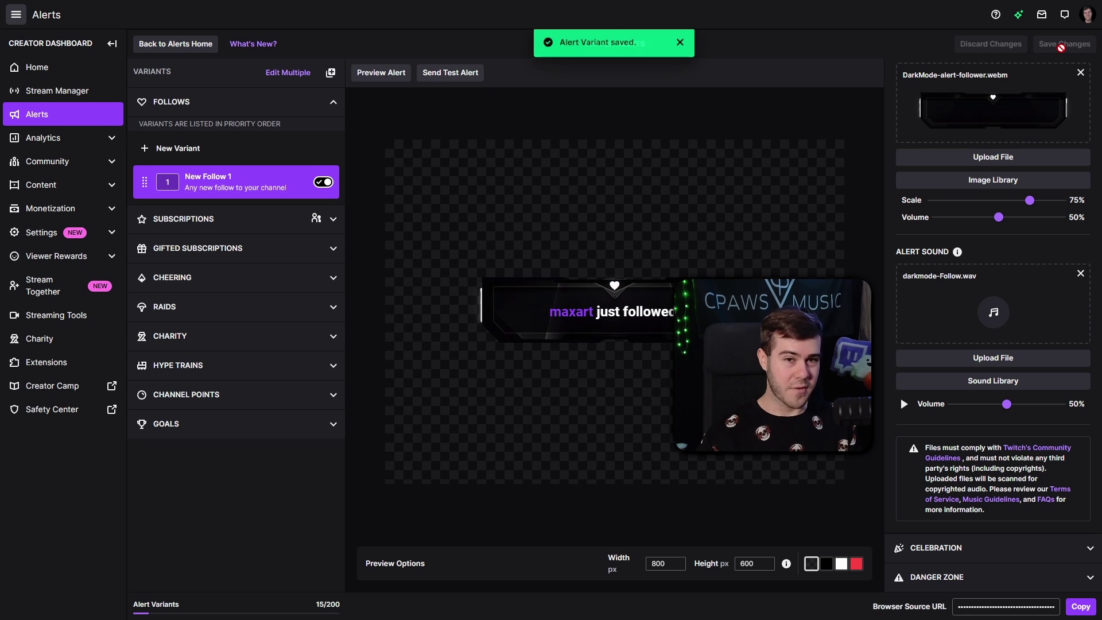
Dismiss the notification about the saved alert variant.
left_click(681, 46)
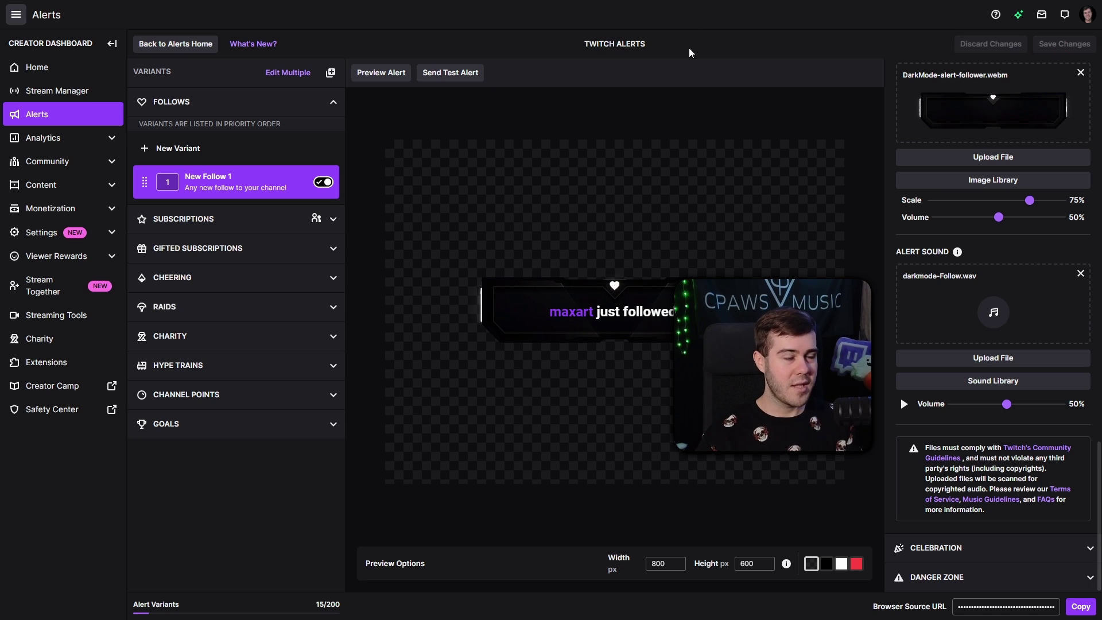
Preview the new follow alert and look over its duration, animation and layout settings.
left_click(379, 72)
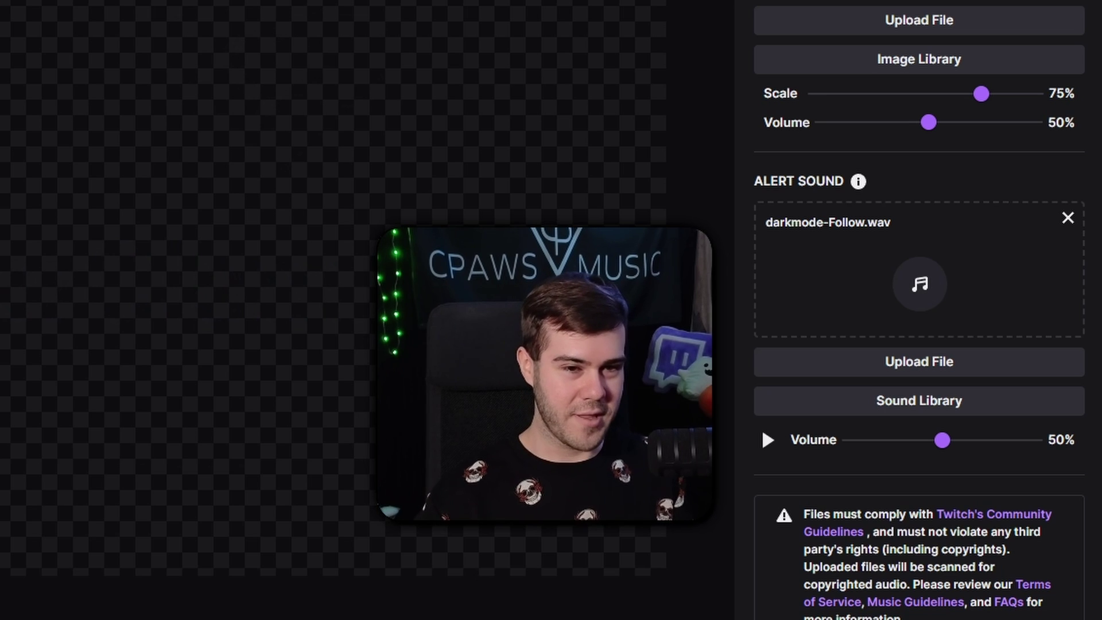
scroll(780, 333, "up", 15)
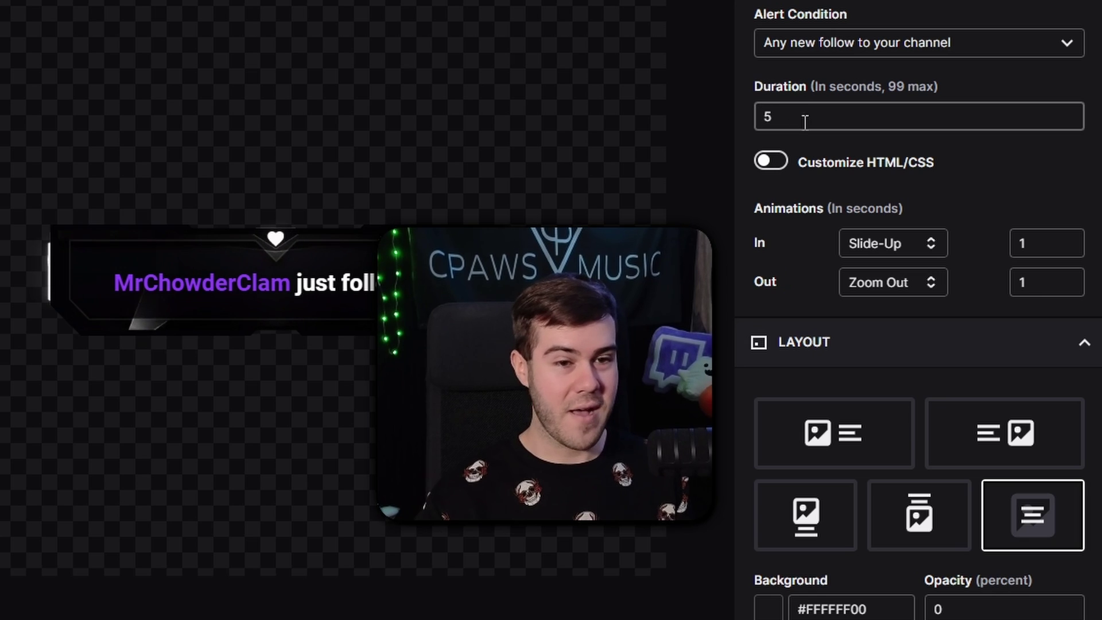
scroll(829, 314, "down", 8)
scroll(828, 313, "down", 10)
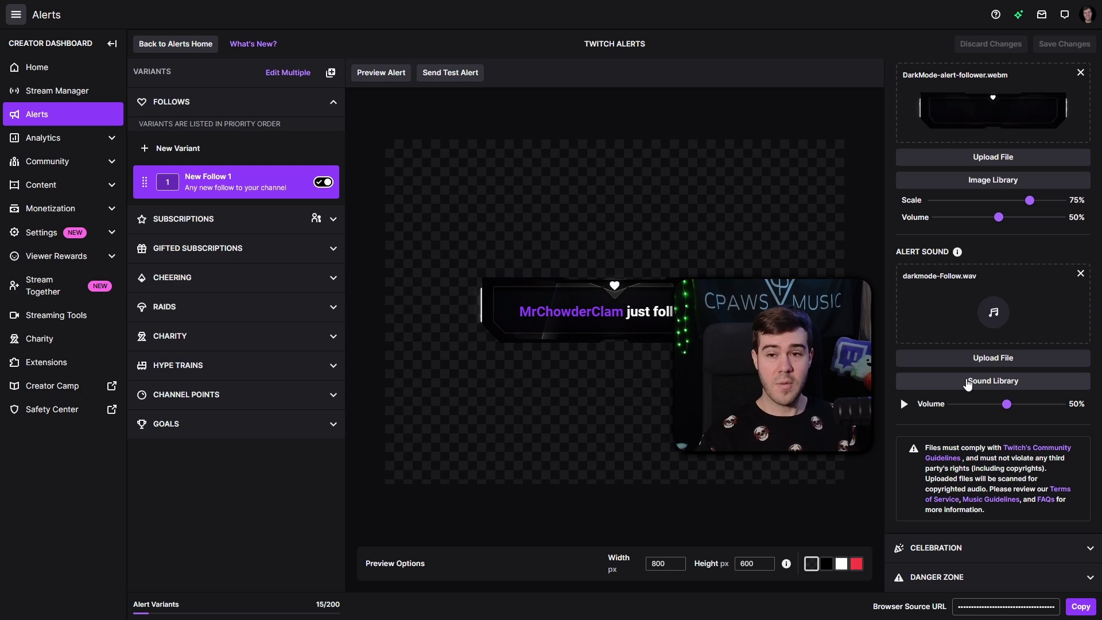
Replace the follow alert's sound with levelUp.wav from the sound library and save the changes.
left_click(987, 382)
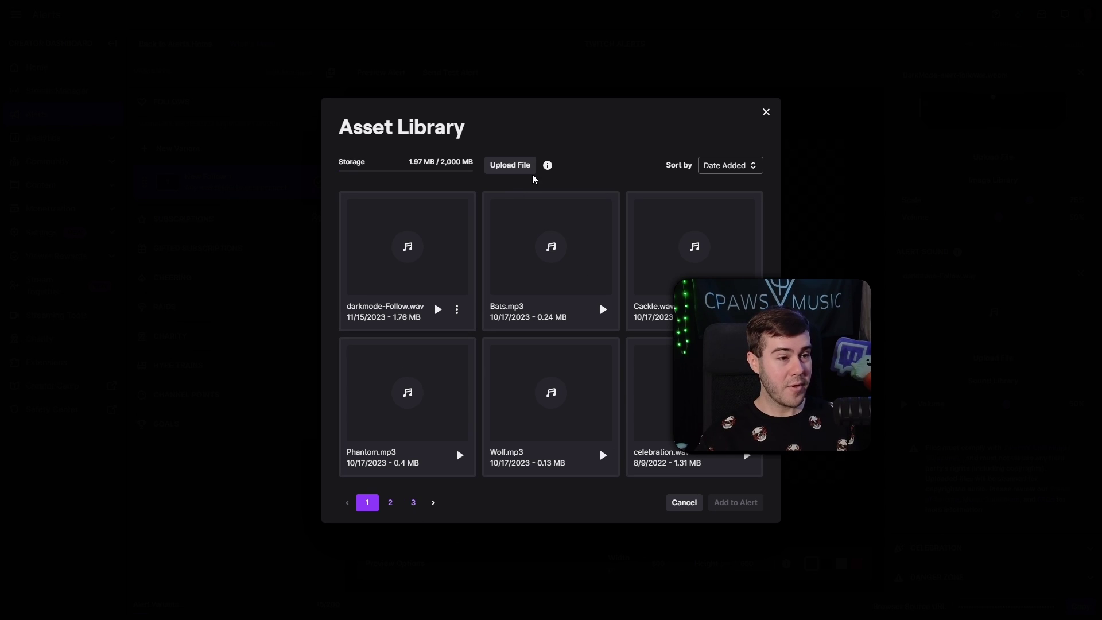
left_click(391, 502)
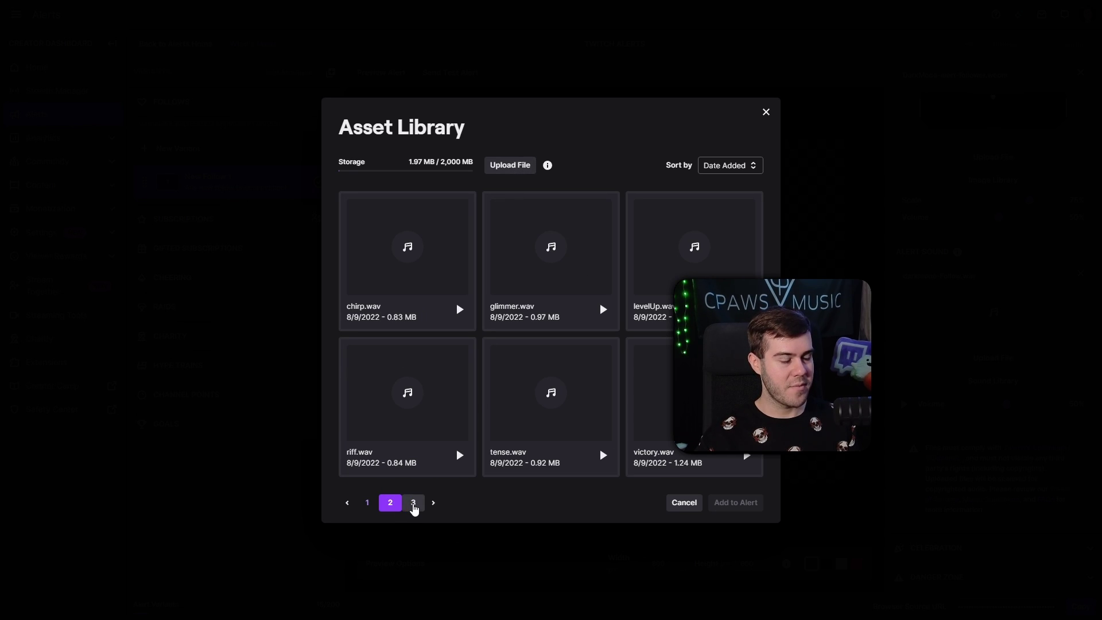
left_click(413, 504)
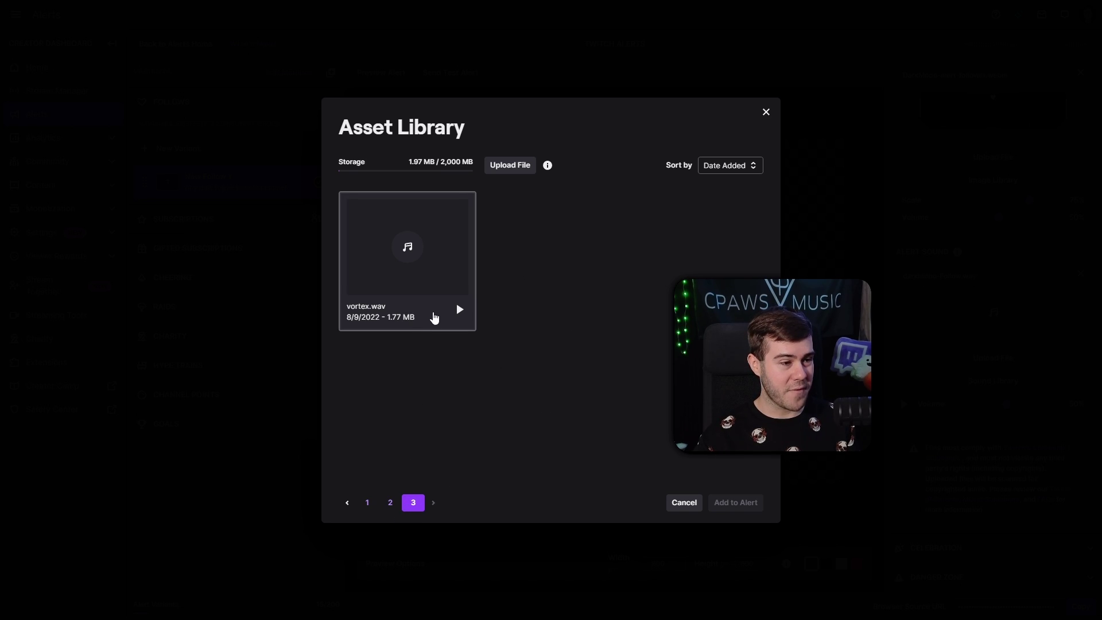
left_click(398, 509)
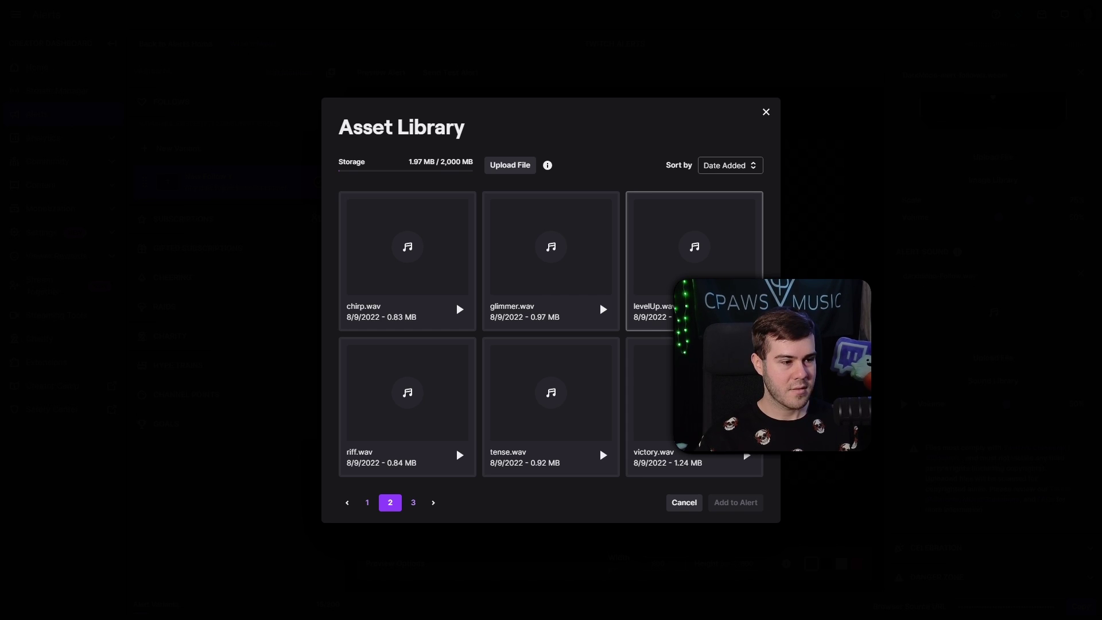
left_click(673, 285)
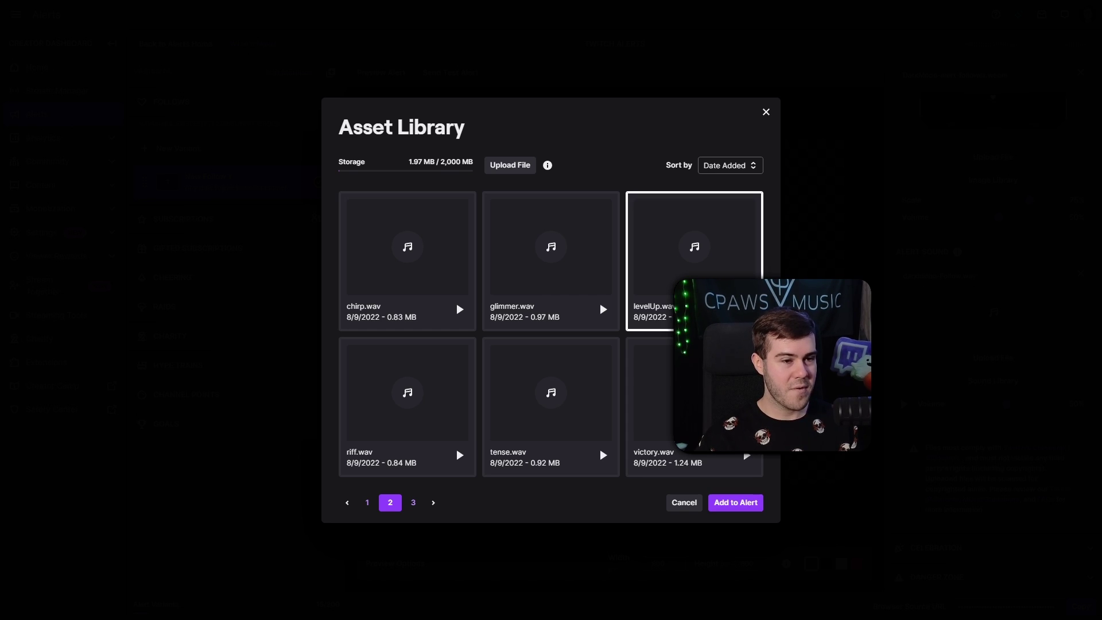
left_click(741, 503)
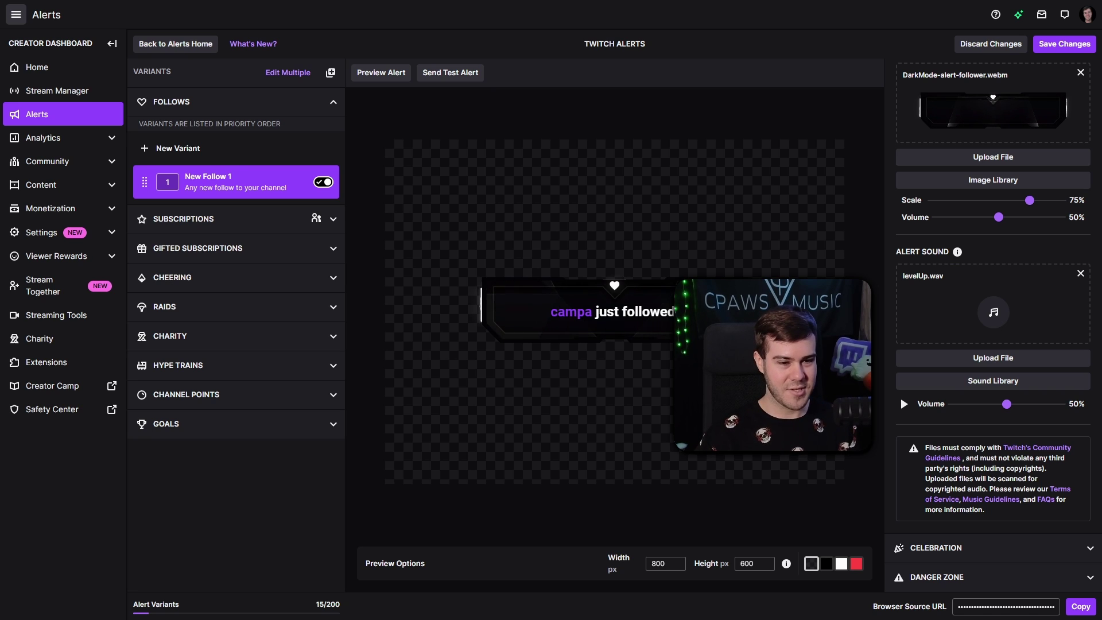
left_click(1064, 44)
Browse pages 3 and 5 of the image library for alert images, and close it without choosing one.
scroll(990, 379, "up", 3)
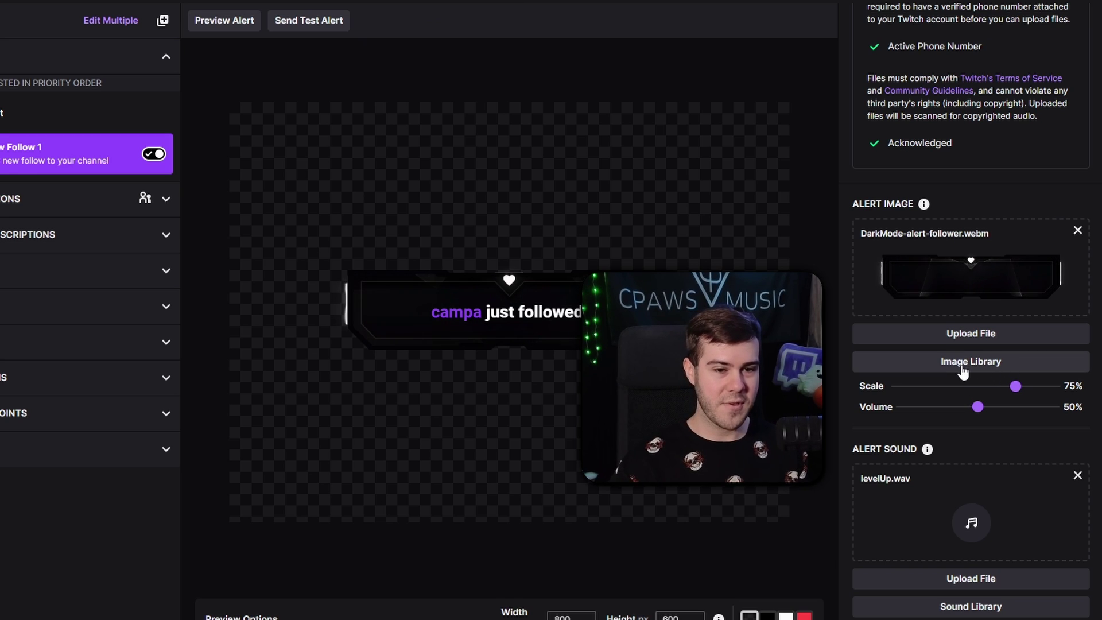
left_click(968, 362)
left_click(263, 545)
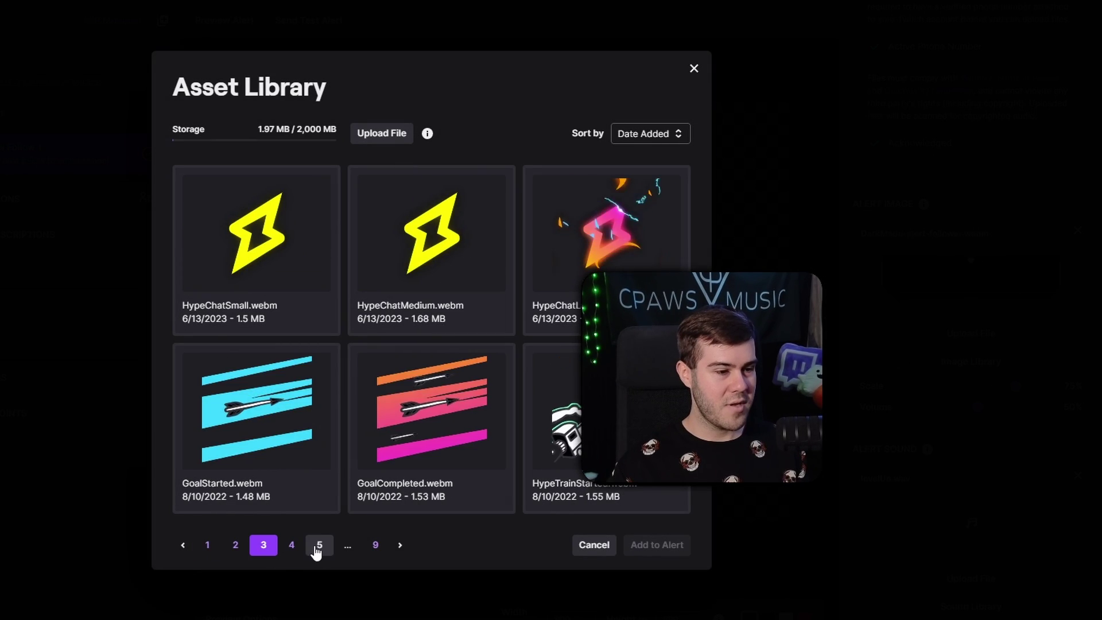
left_click(316, 545)
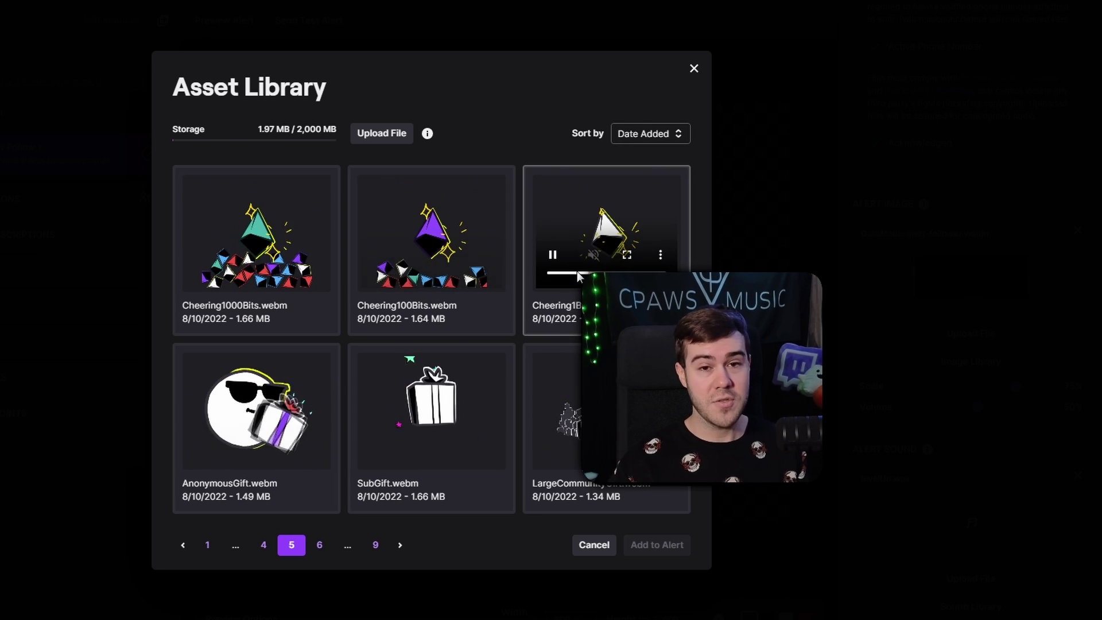
left_click(694, 68)
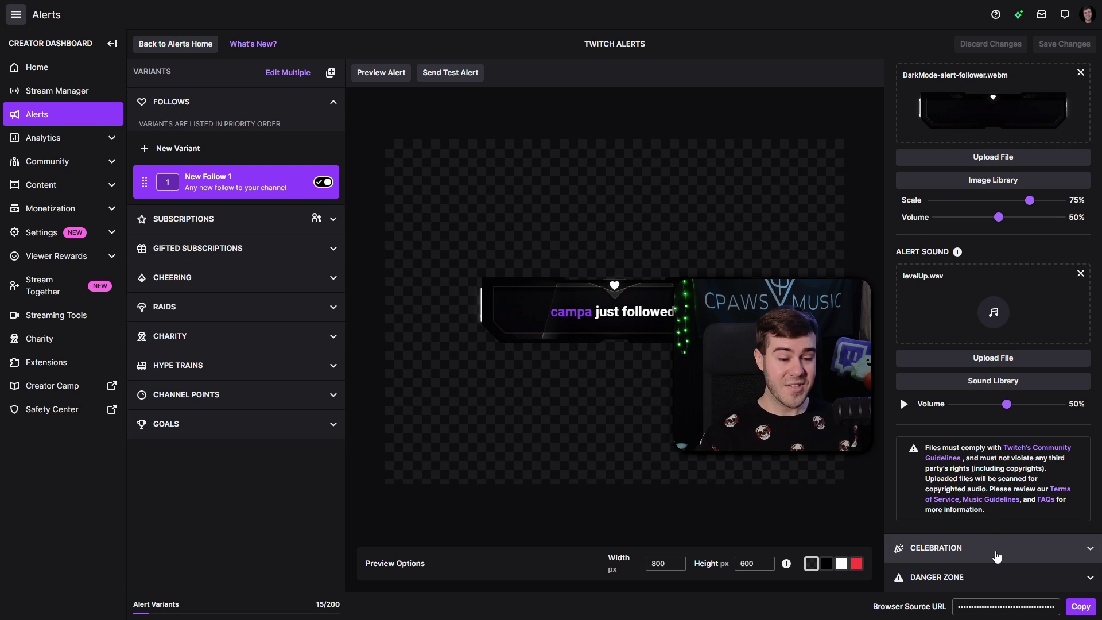
Expand the celebration settings and turn on celebrations with the Rain effect for the follow alert.
scroll(993, 344, "down", 4)
scroll(984, 338, "down", 1)
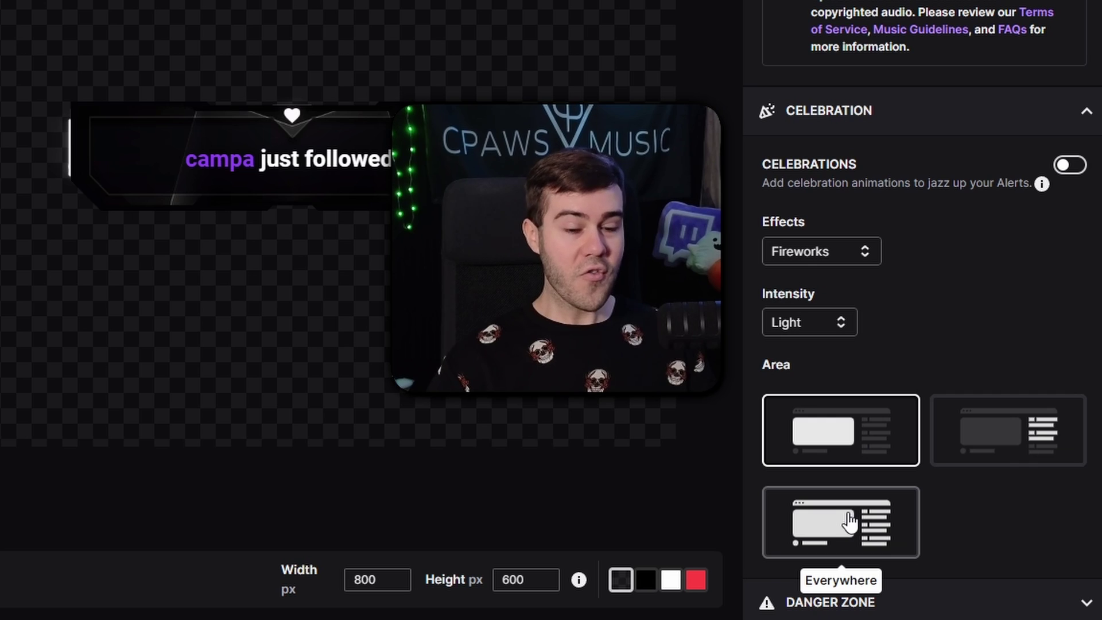
left_click(811, 257)
left_click(815, 291)
key("space")
left_click(822, 290)
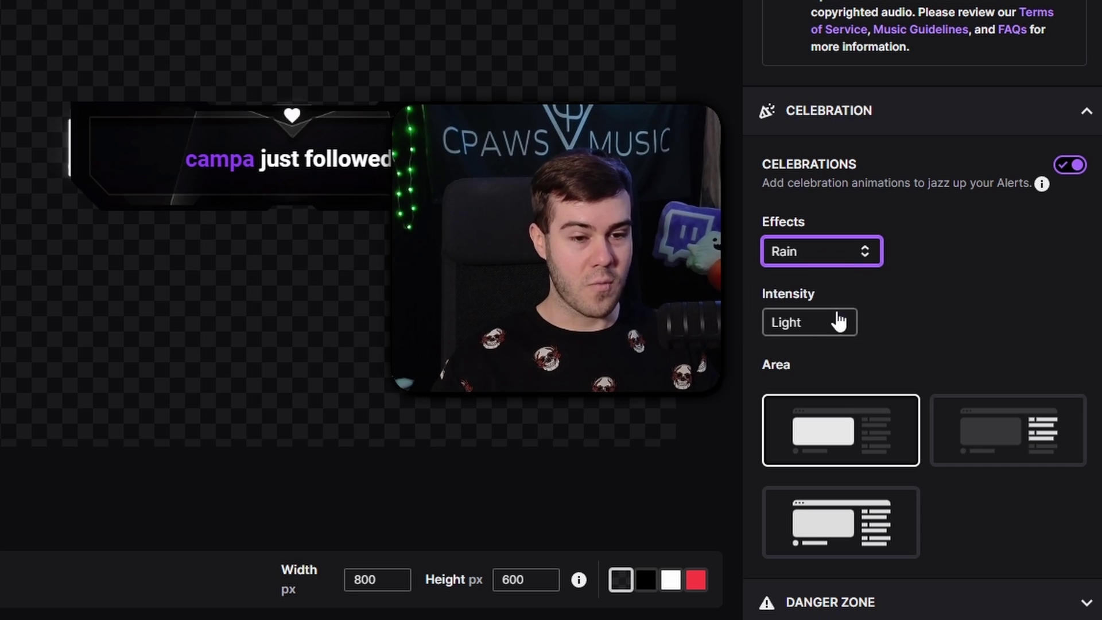
Try the Moderate intensity and Everywhere area for the celebration, and settle on Extreme intensity with the Video Only area.
left_click(822, 330)
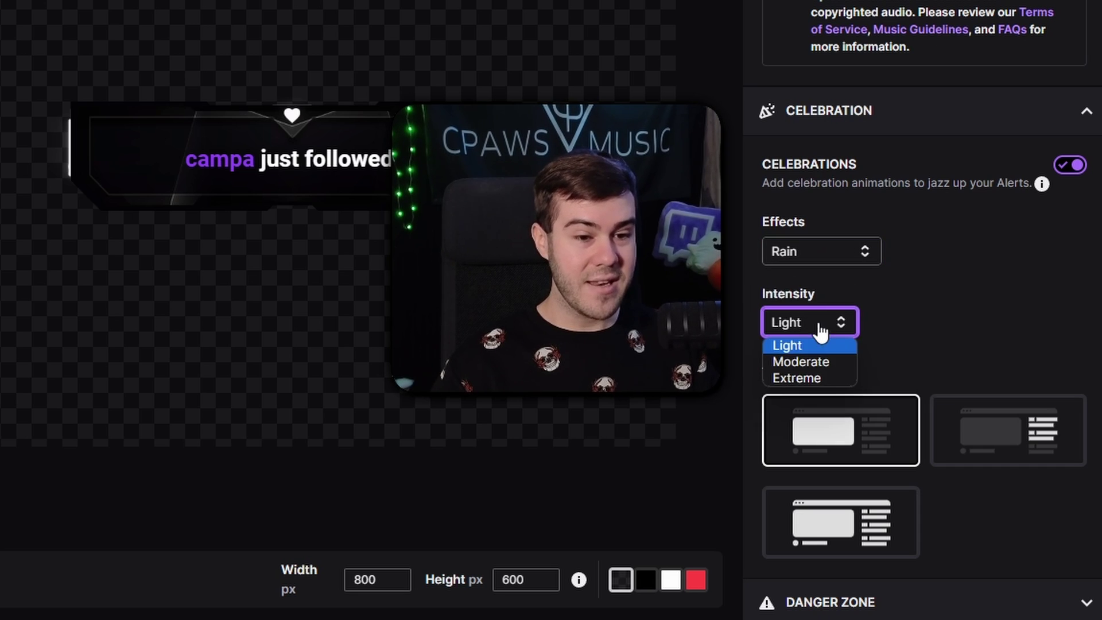
left_click(820, 361)
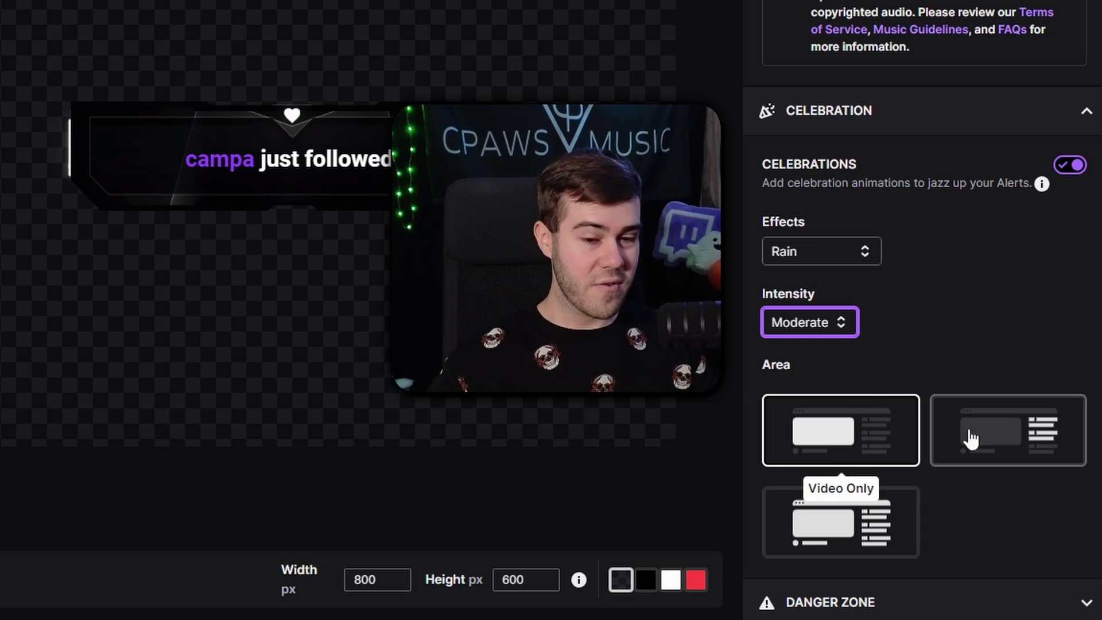
left_click(853, 505)
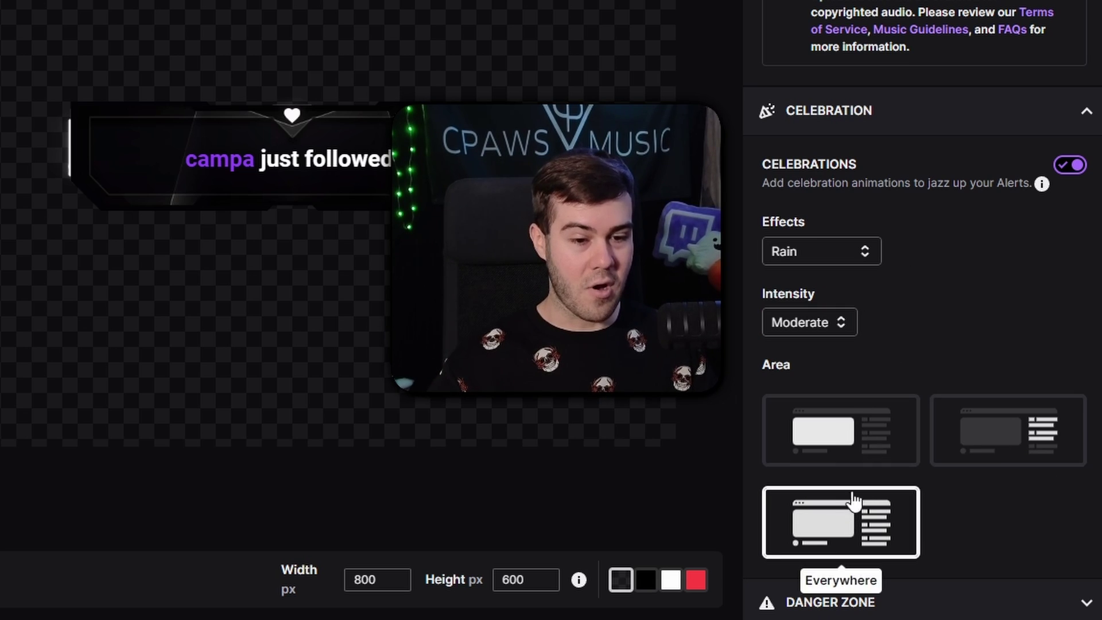
left_click(849, 446)
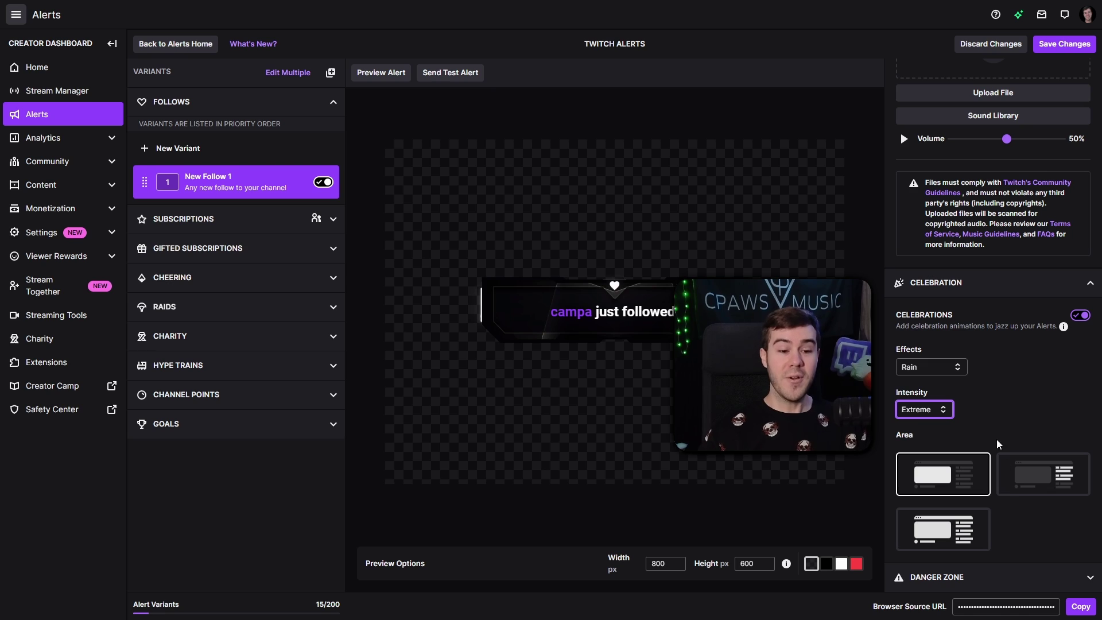
Expand the Danger Zone section to view its options, and save the follow alert's celebration changes.
left_click(938, 437)
scroll(939, 433, "down", 1)
scroll(999, 444, "down", 1)
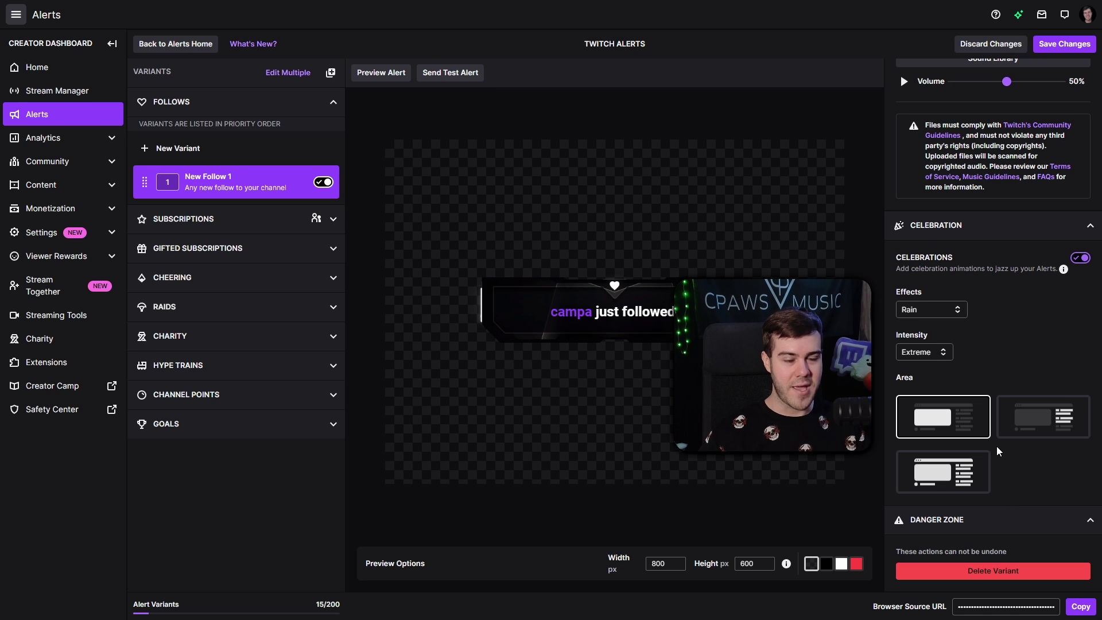
scroll(1001, 492, "up", 3)
scroll(1002, 490, "down", 3)
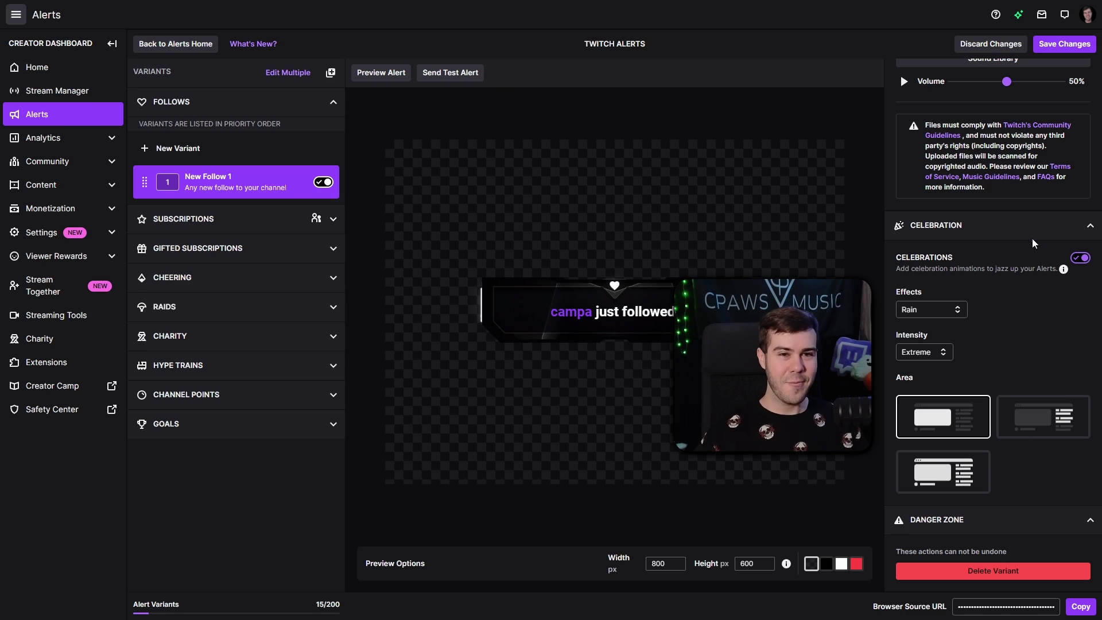
scroll(1033, 264, "up", 3)
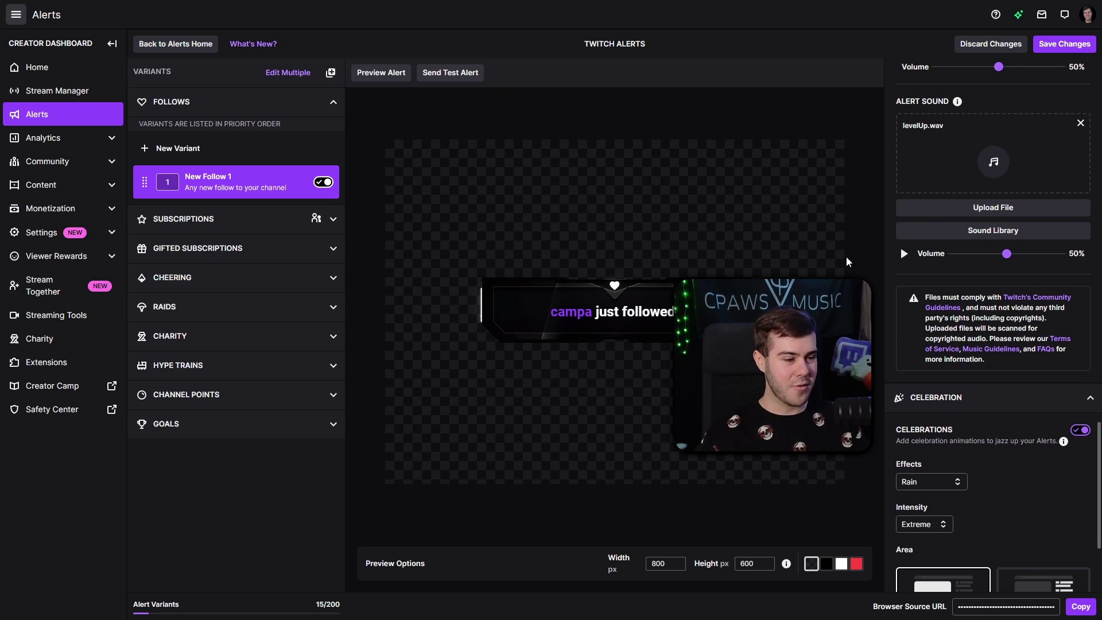
scroll(998, 181, "up", 1)
left_click(1064, 43)
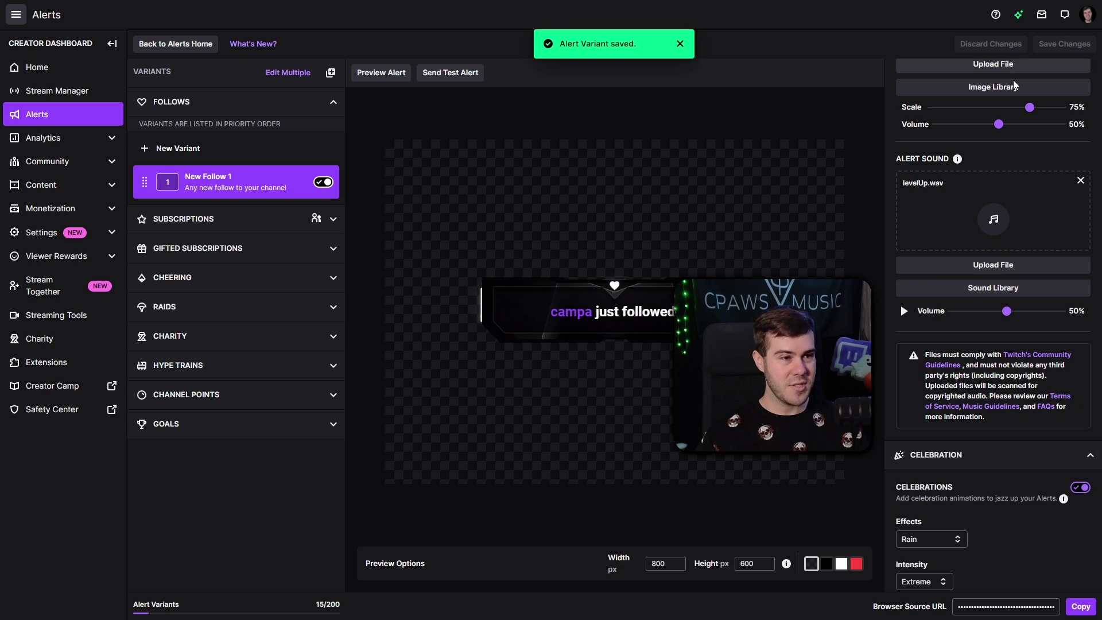
scroll(993, 322, "down", 4)
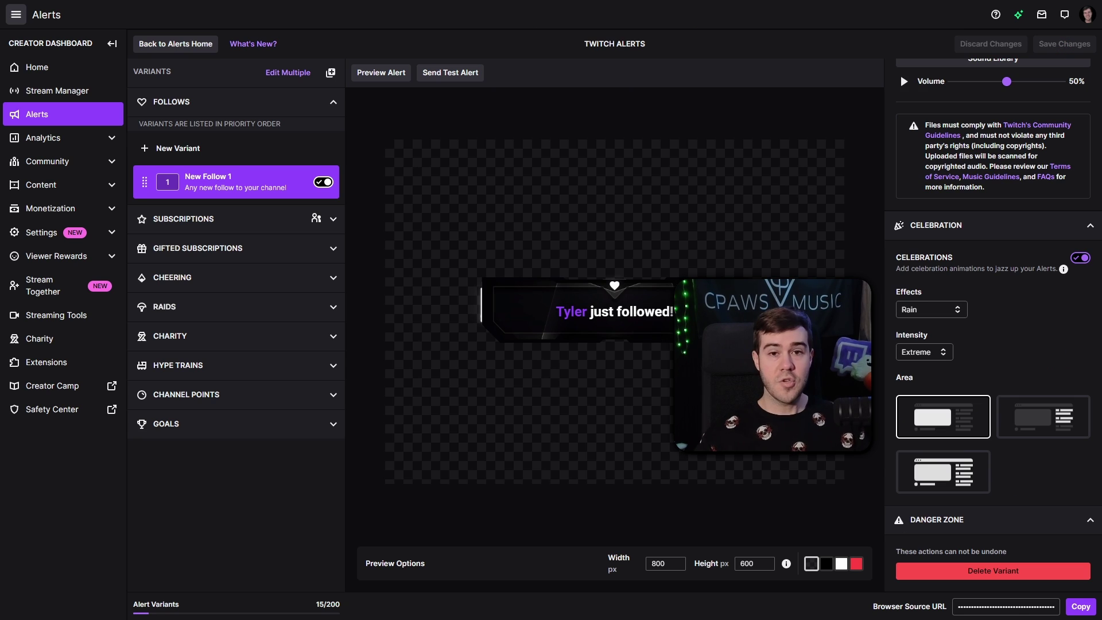
Expand the subscription alerts and look through the Prime Subscription, Resubscription and New Subscriber variants and the latter's settings.
left_click(332, 221)
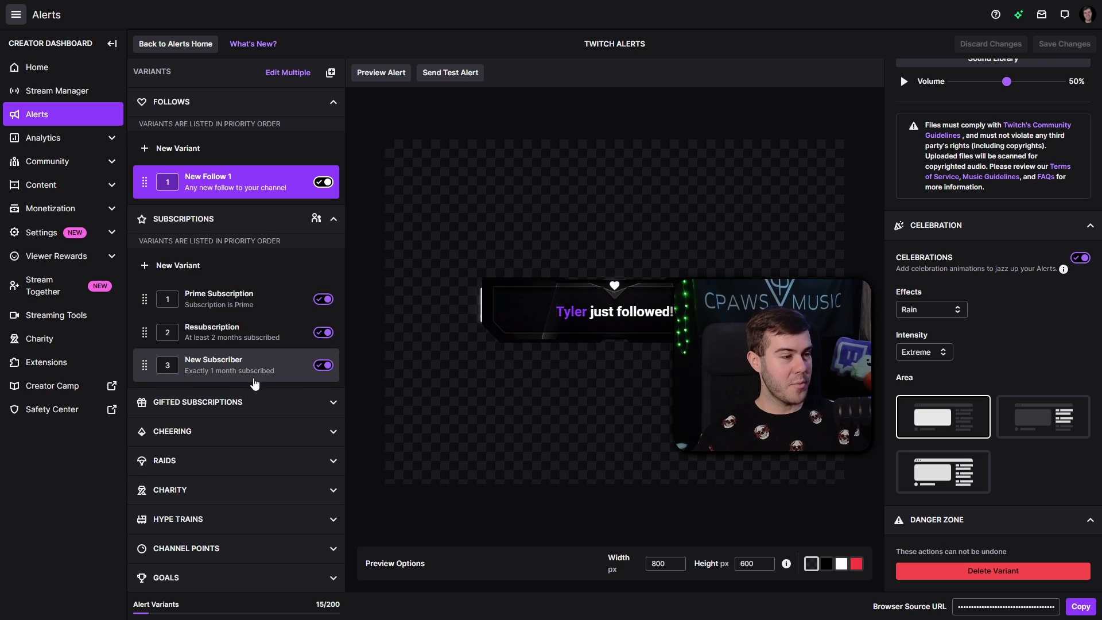
left_click(265, 306)
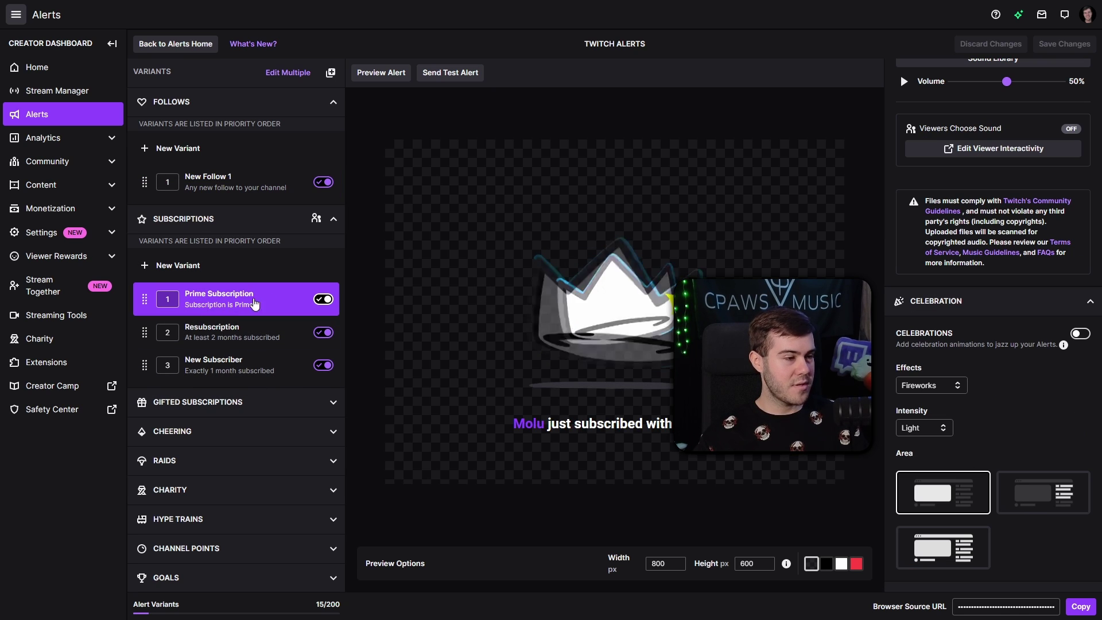
left_click(232, 333)
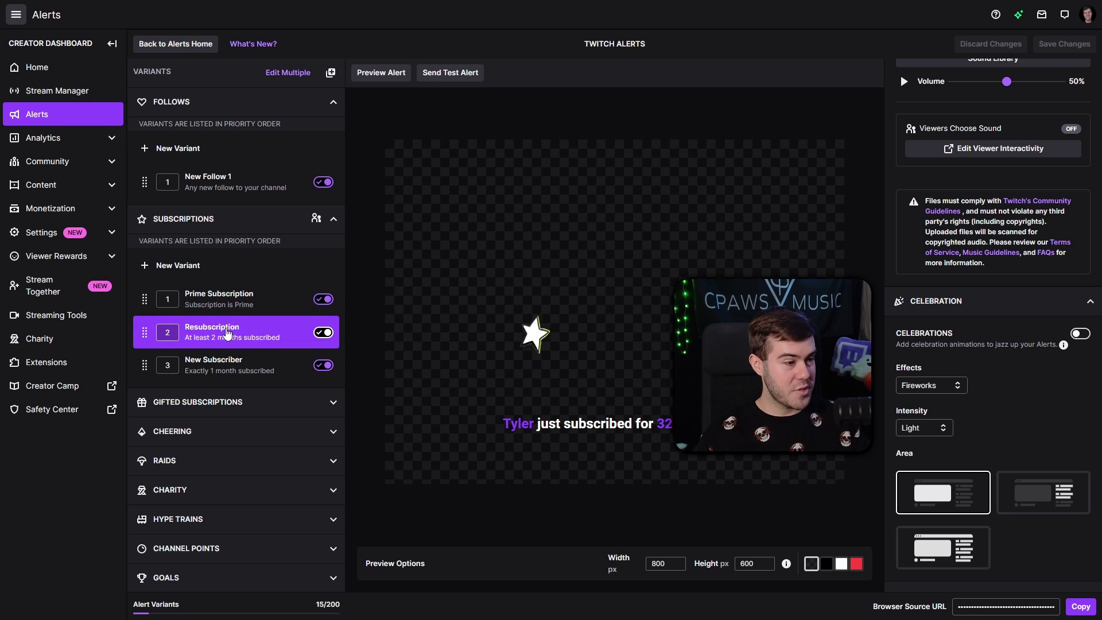
left_click(209, 378)
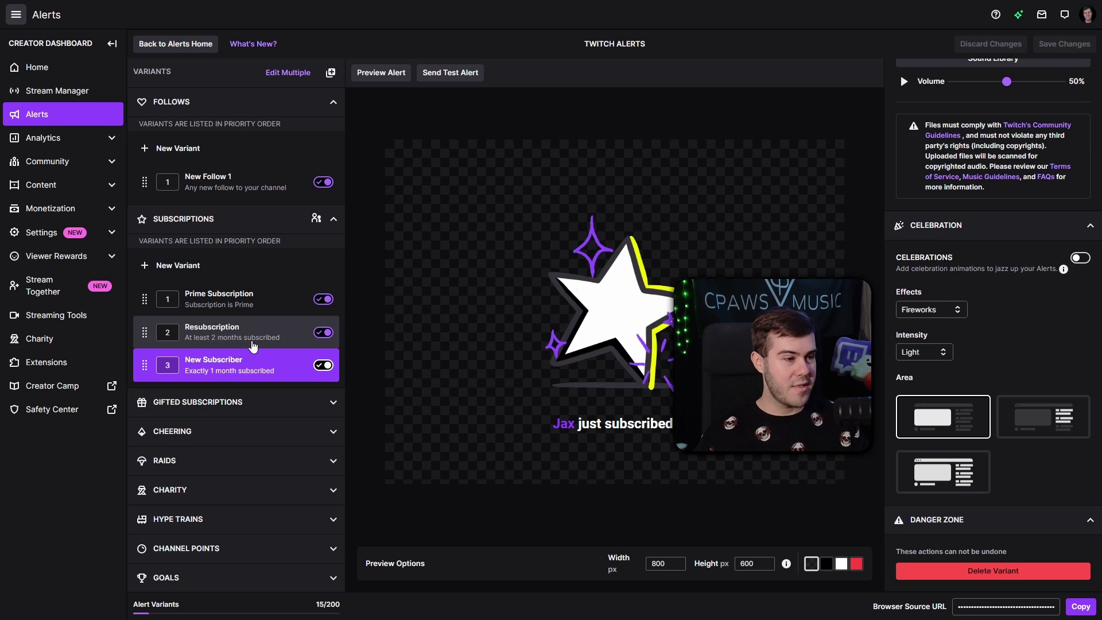
scroll(996, 382, "up", 12)
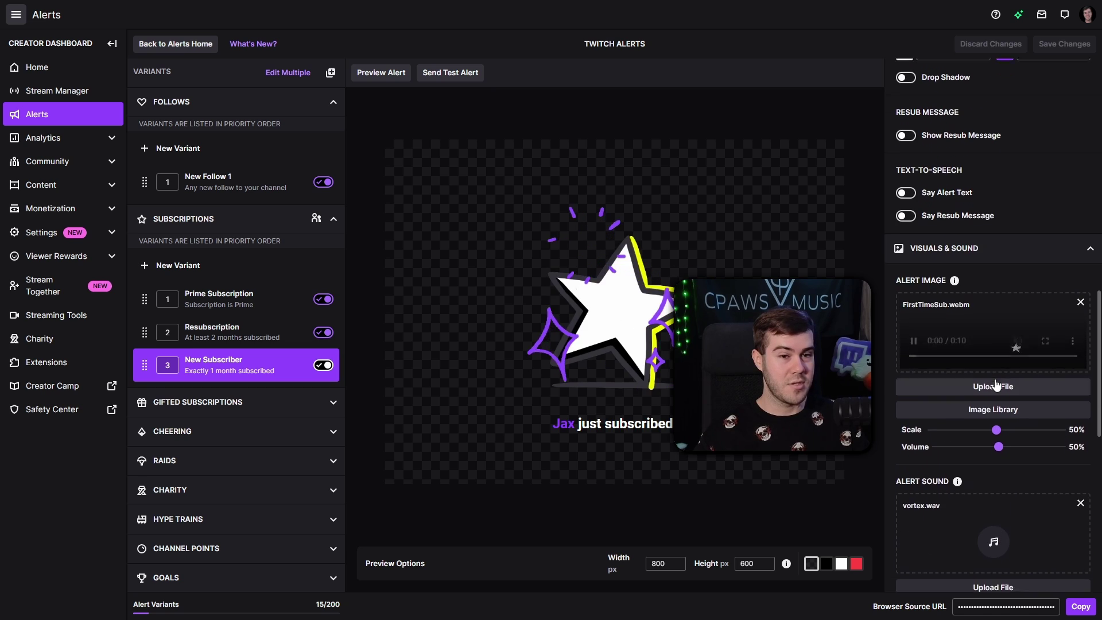
scroll(994, 330, "up", 11)
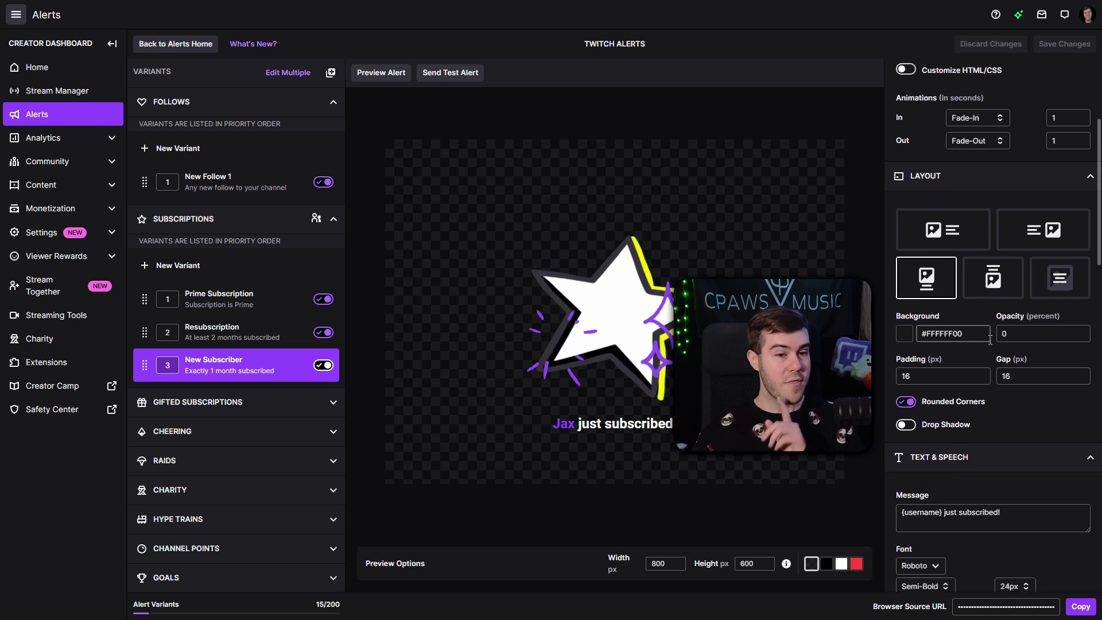
Open the Resubscription variant and examine its general, layout, and text and speech settings.
left_click(238, 337)
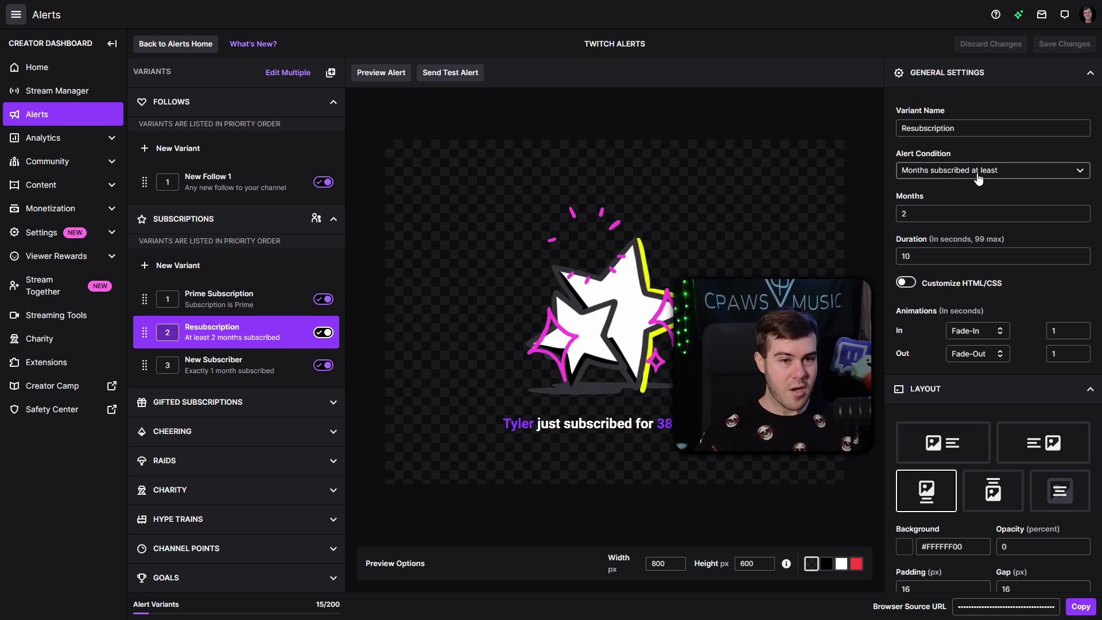
scroll(996, 219, "down", 10)
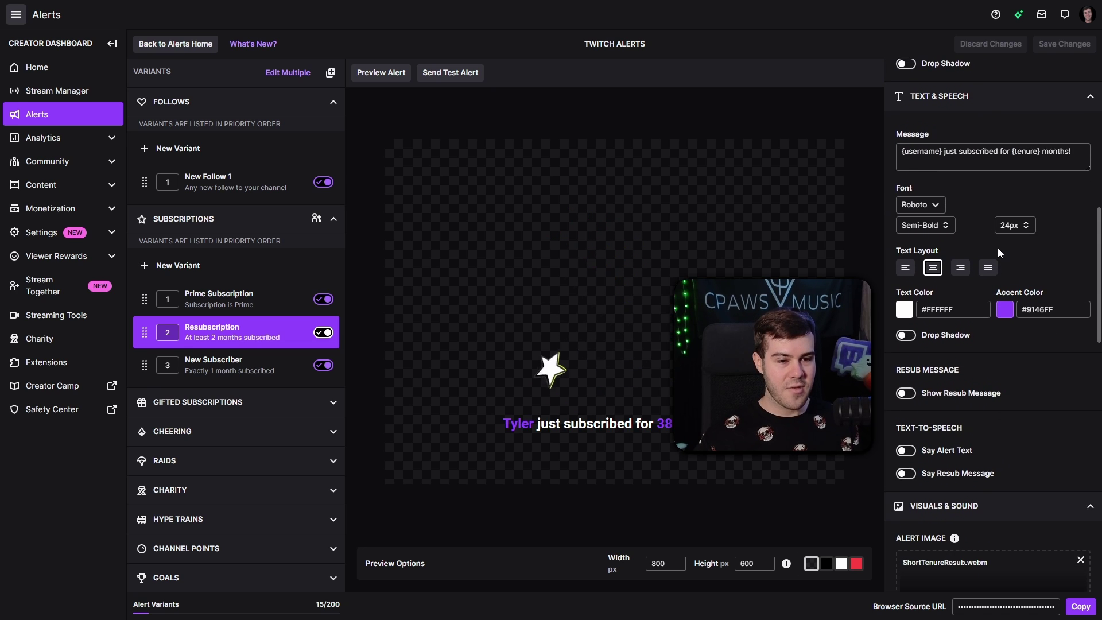
scroll(997, 252, "down", 2)
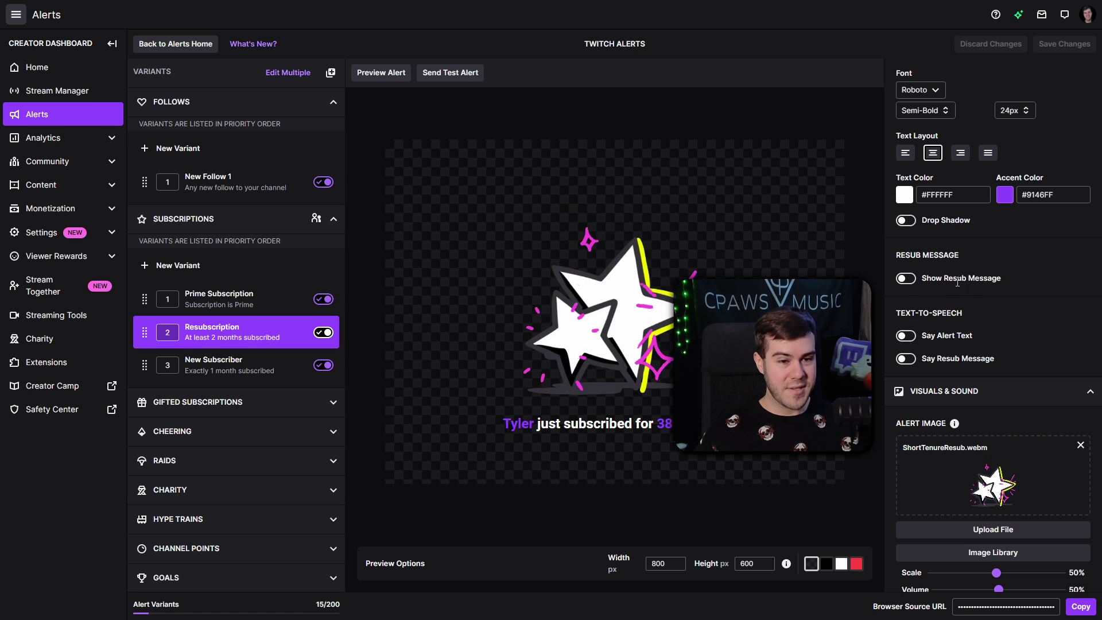
Try showing the resub message in the Resubscription alert, and turn it off again.
left_click(911, 280)
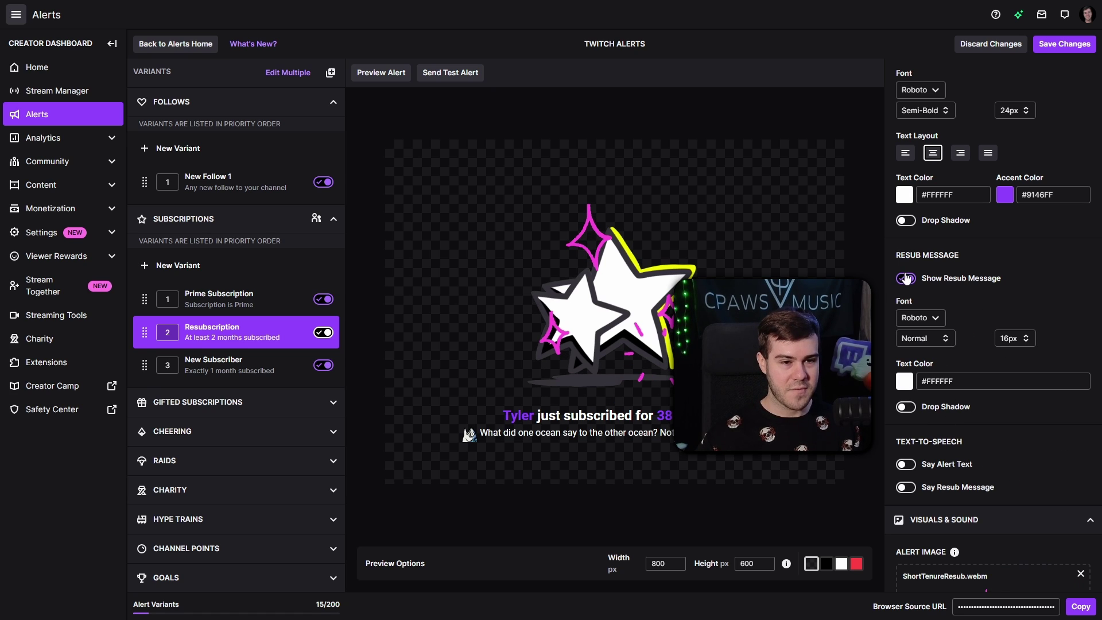
left_click(906, 279)
scroll(942, 270, "down", 2)
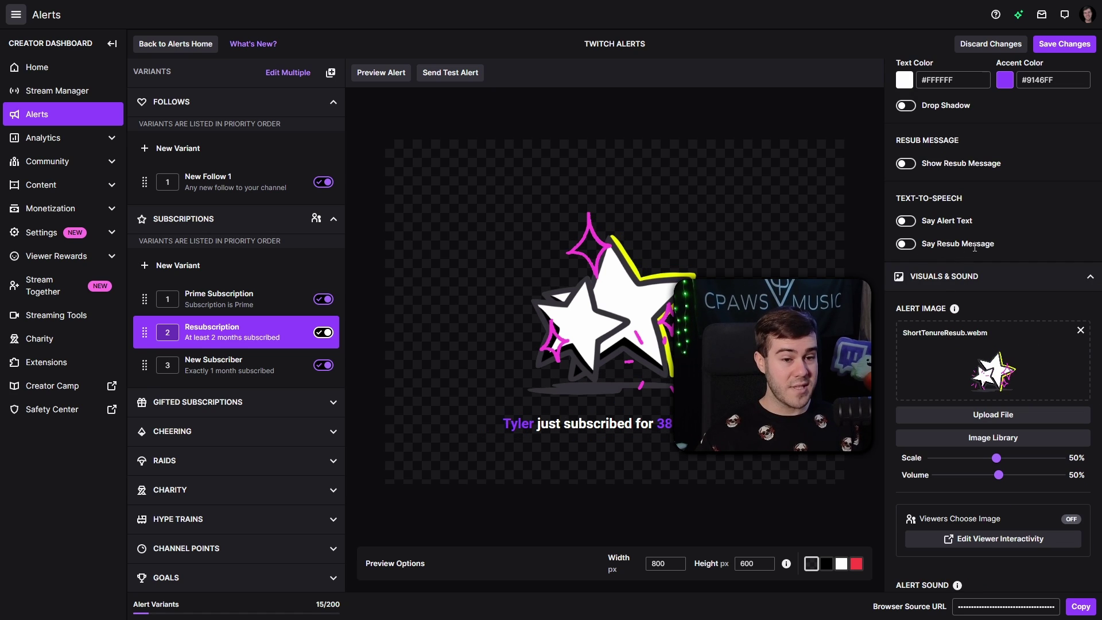
Enable Viewers Choose Image and Viewers Choose Sound in the Resubscription alert's viewer interactivity, save it, and return to the alerts editor.
scroll(974, 247, "down", 4)
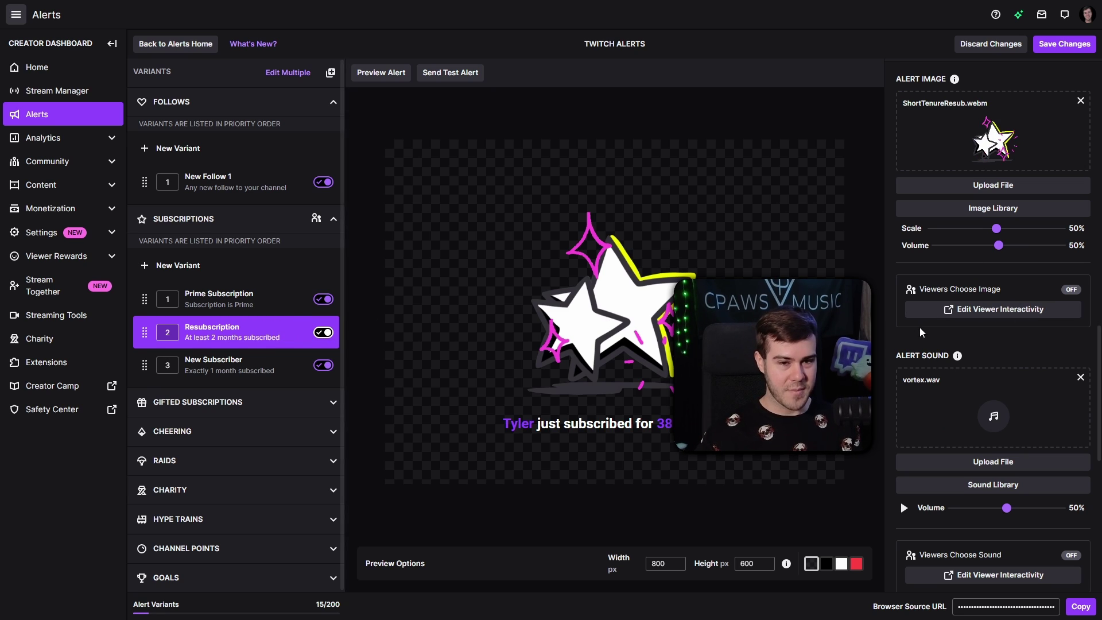
left_click(979, 313)
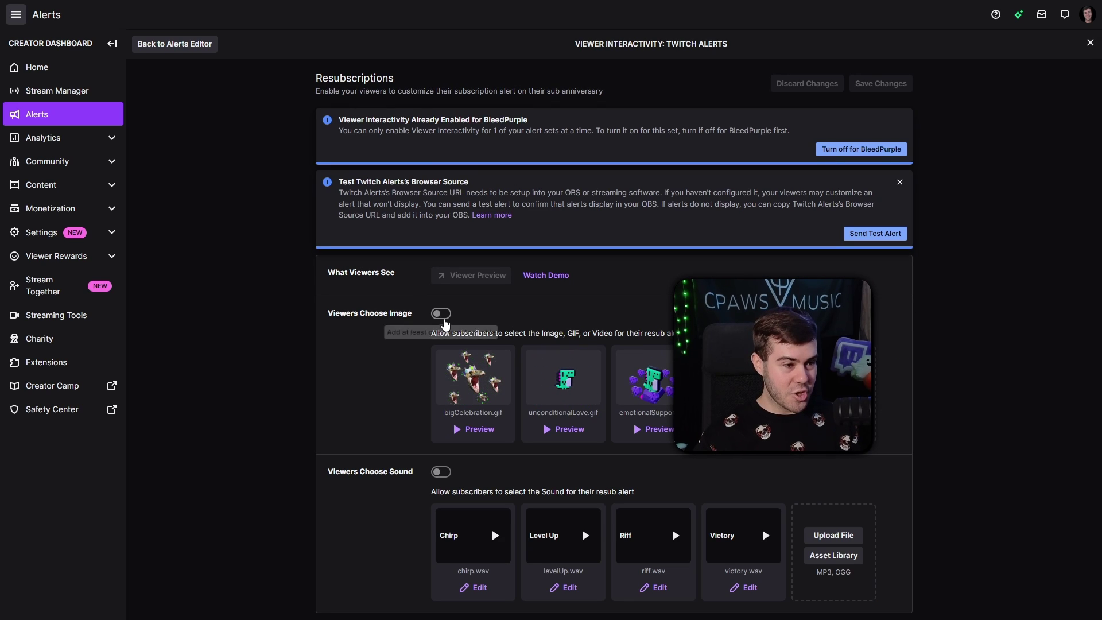
mouse_move(497, 368)
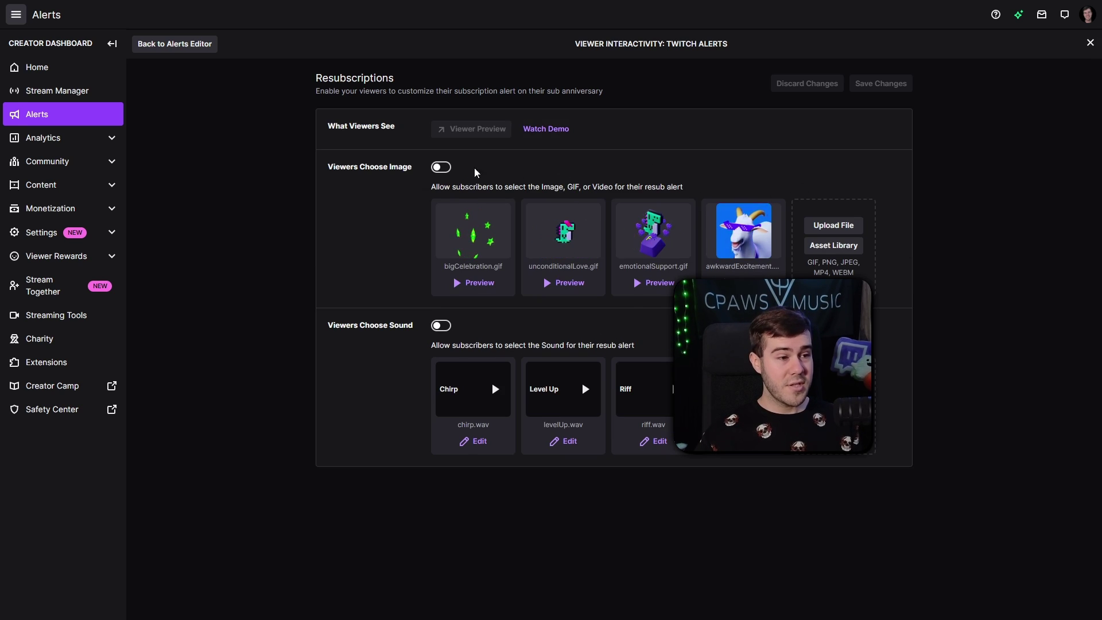
left_click(446, 171)
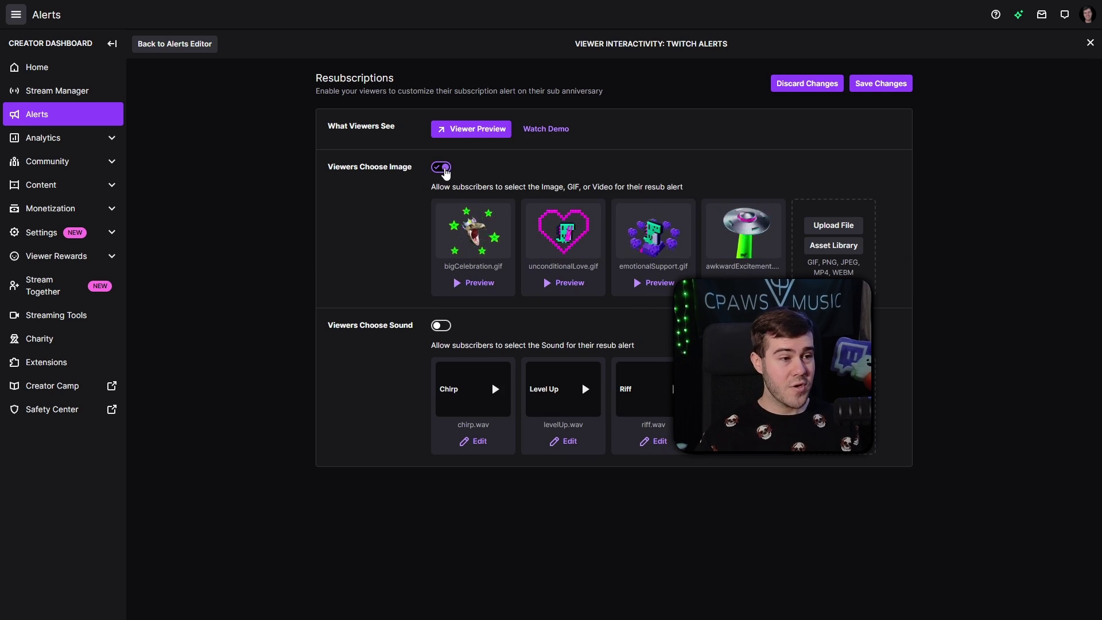
left_click(442, 326)
mouse_move(475, 231)
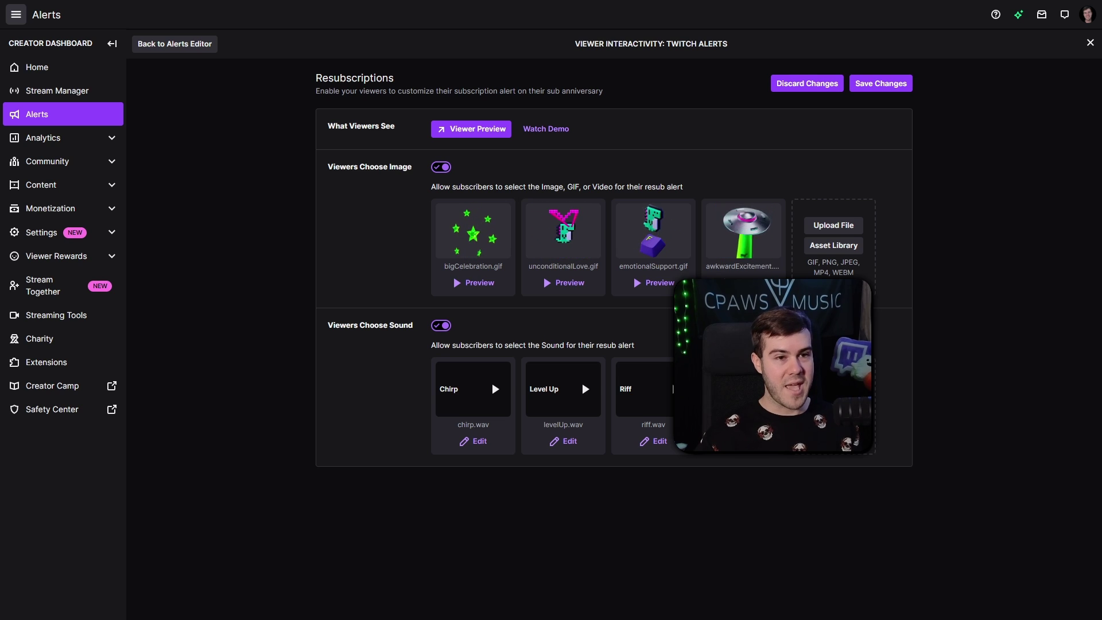
left_click(887, 86)
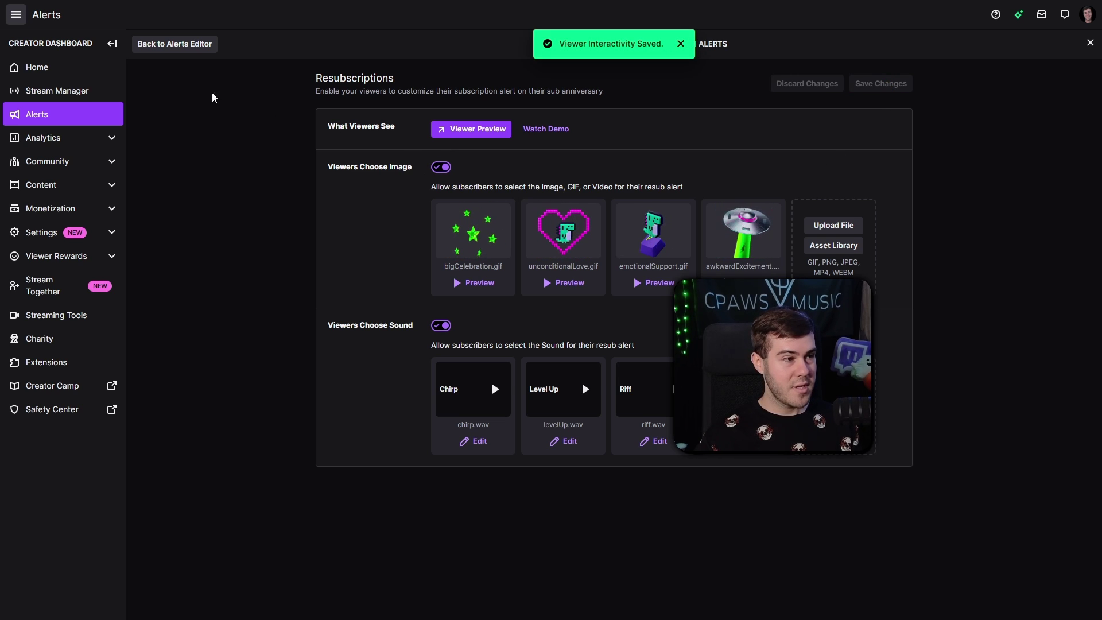
left_click(188, 47)
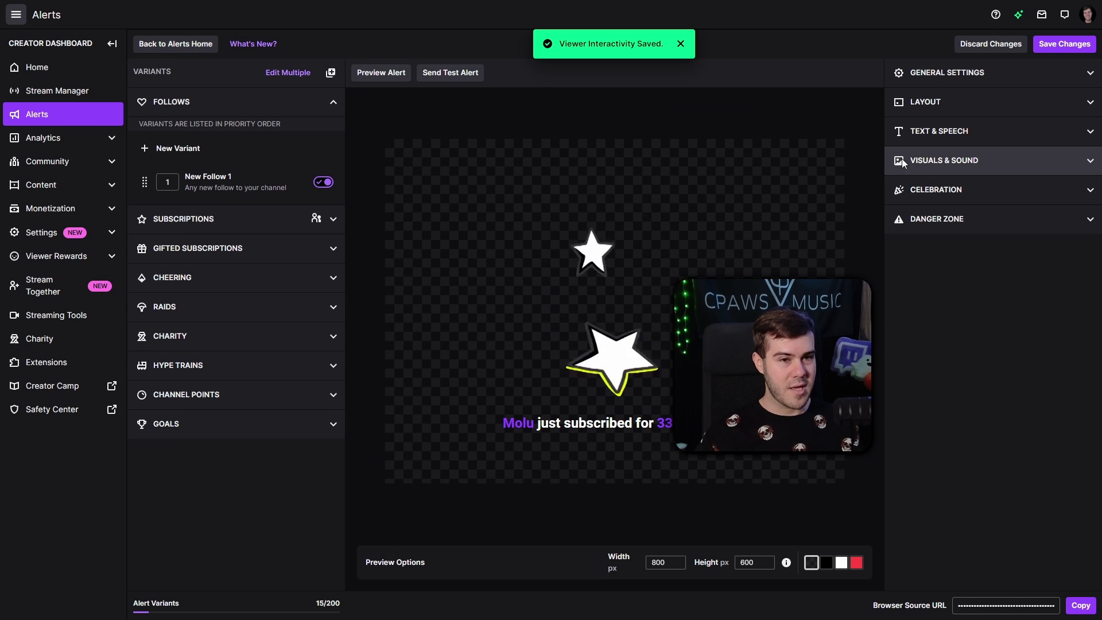
Reopen the Resubscription alert's visuals and sound settings and check the Viewers Choose Image and Viewers Choose Sound options.
left_click(971, 191)
left_click(971, 160)
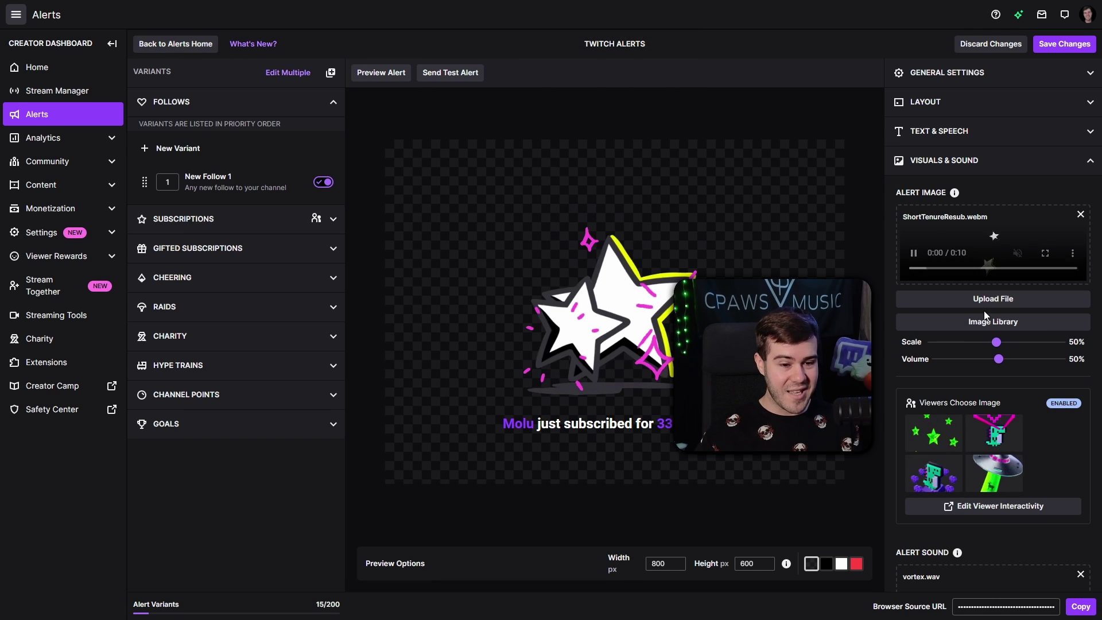
scroll(989, 279, "down", 3)
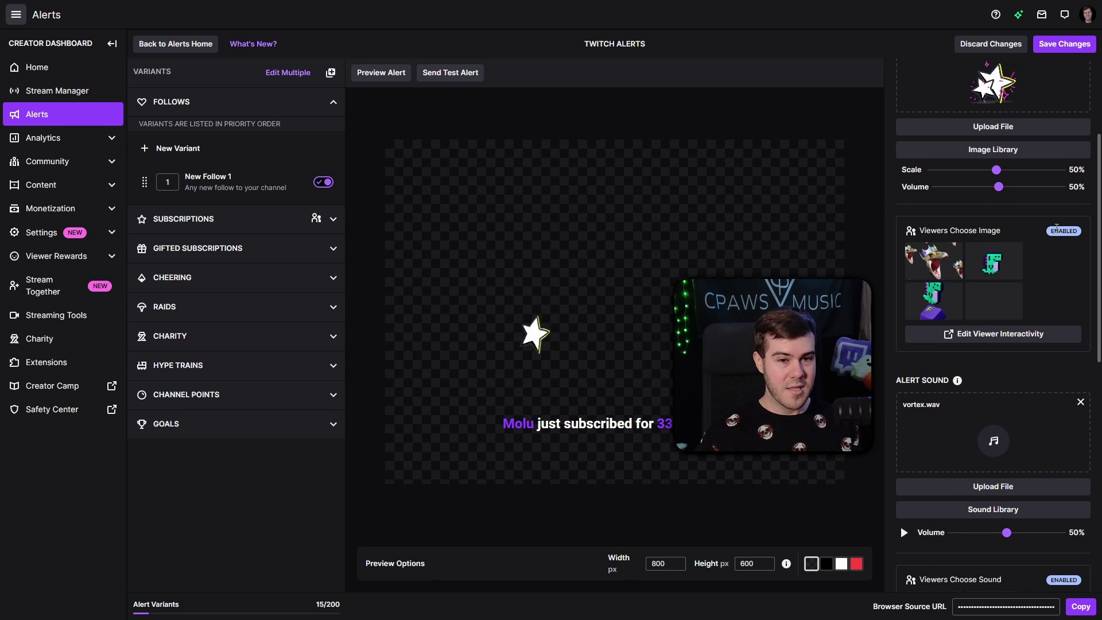
triple_click(1010, 232)
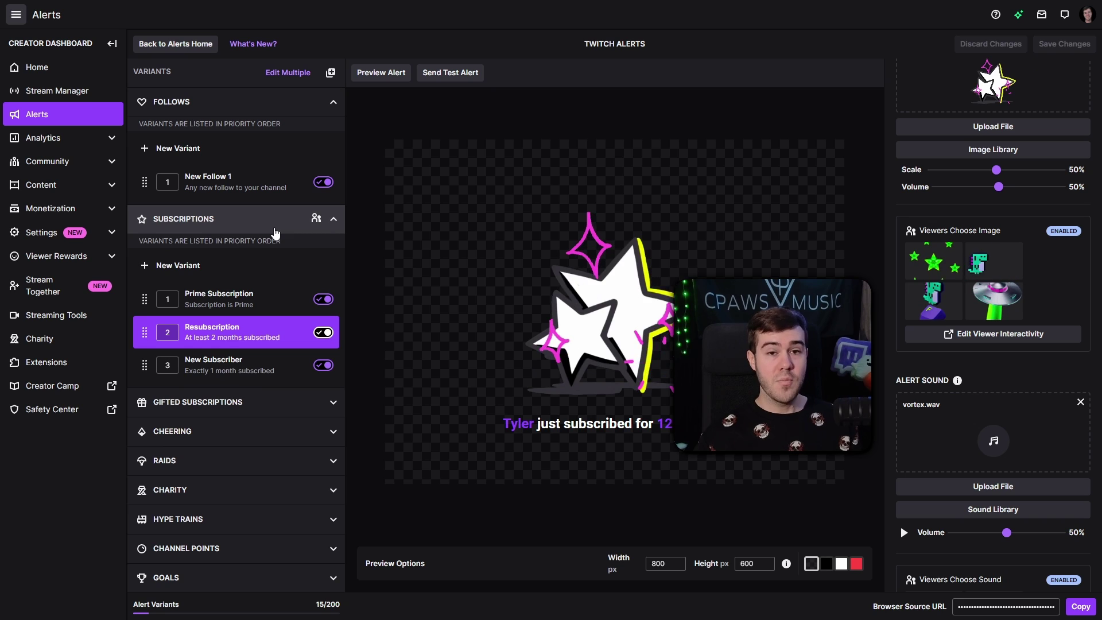
Collapse the subscription alerts, look through the gifted subscription, cheering and raid variants, and open Cheering of Any Amount.
left_click(278, 221)
left_click(247, 248)
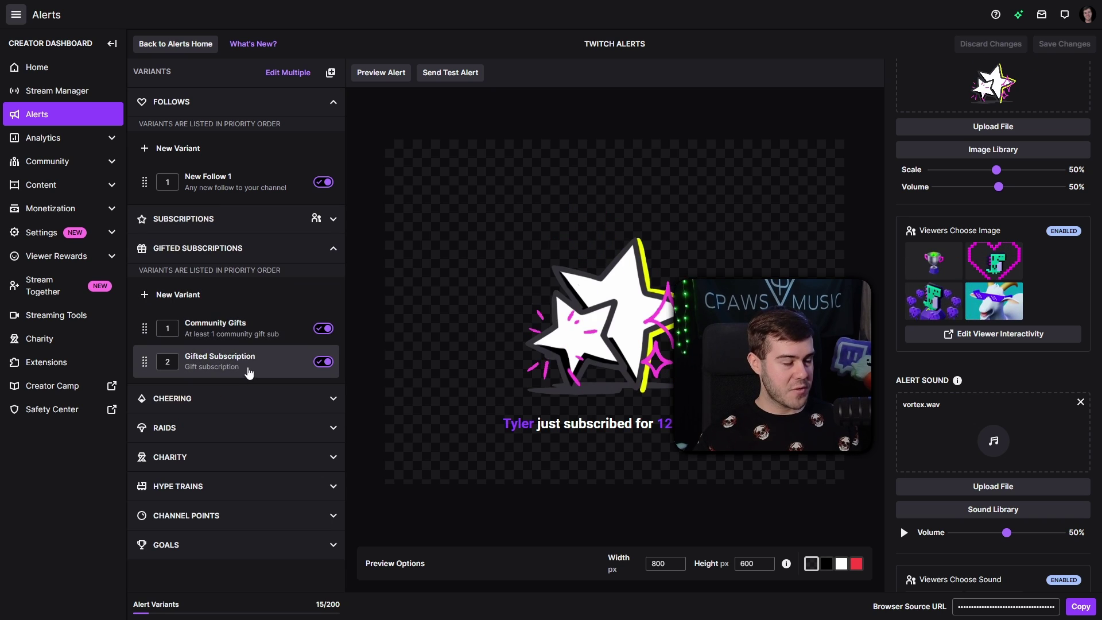
left_click(235, 408)
scroll(232, 430, "down", 1)
left_click(229, 451)
scroll(251, 392, "down", 1)
scroll(251, 393, "down", 1)
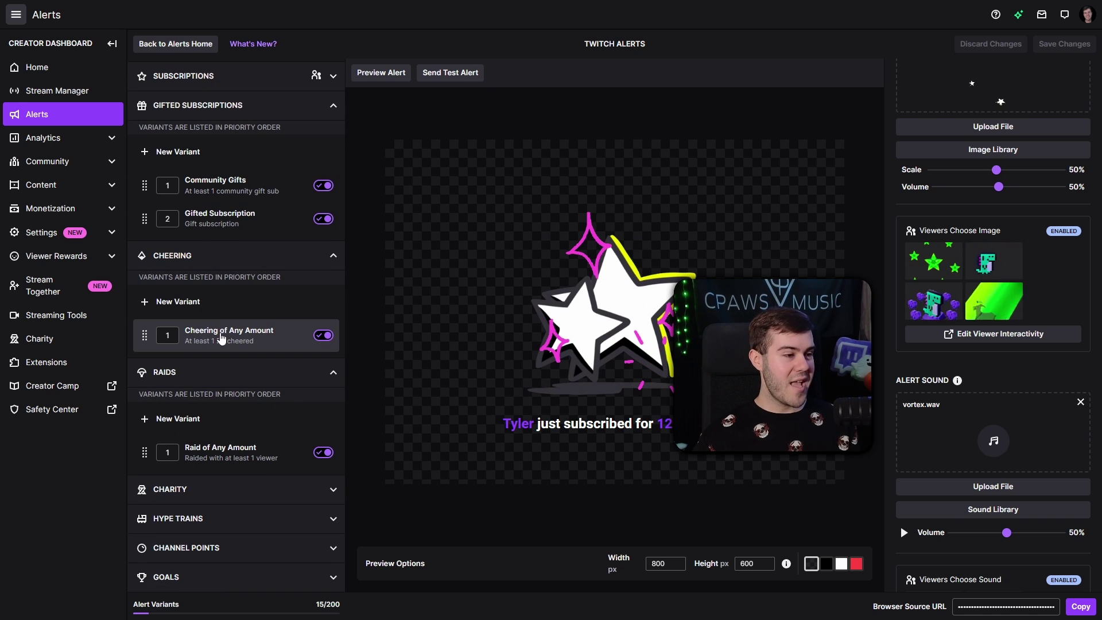
left_click(250, 348)
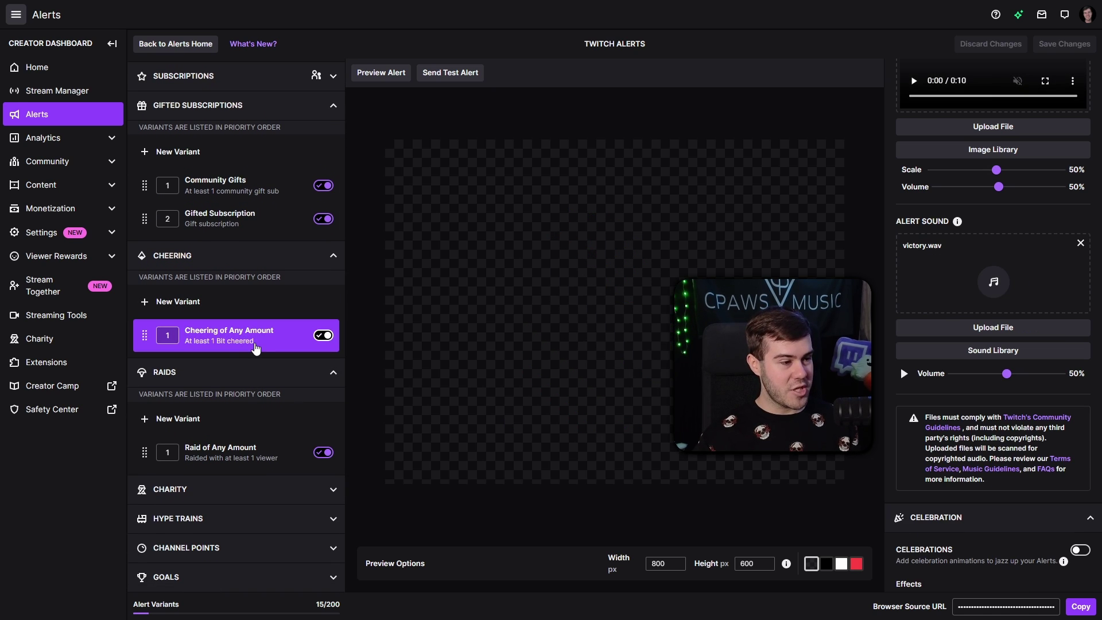
Add a new cheering variant named Cheer 100+ with the condition of at least 100 Bits cheered.
left_click(213, 309)
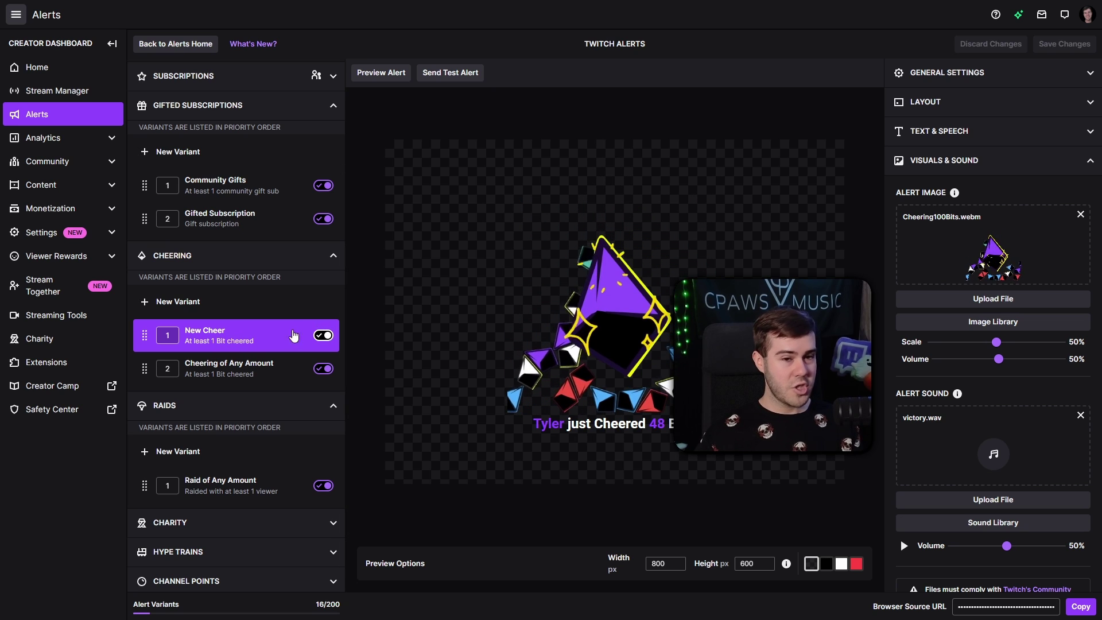
left_click(1028, 73)
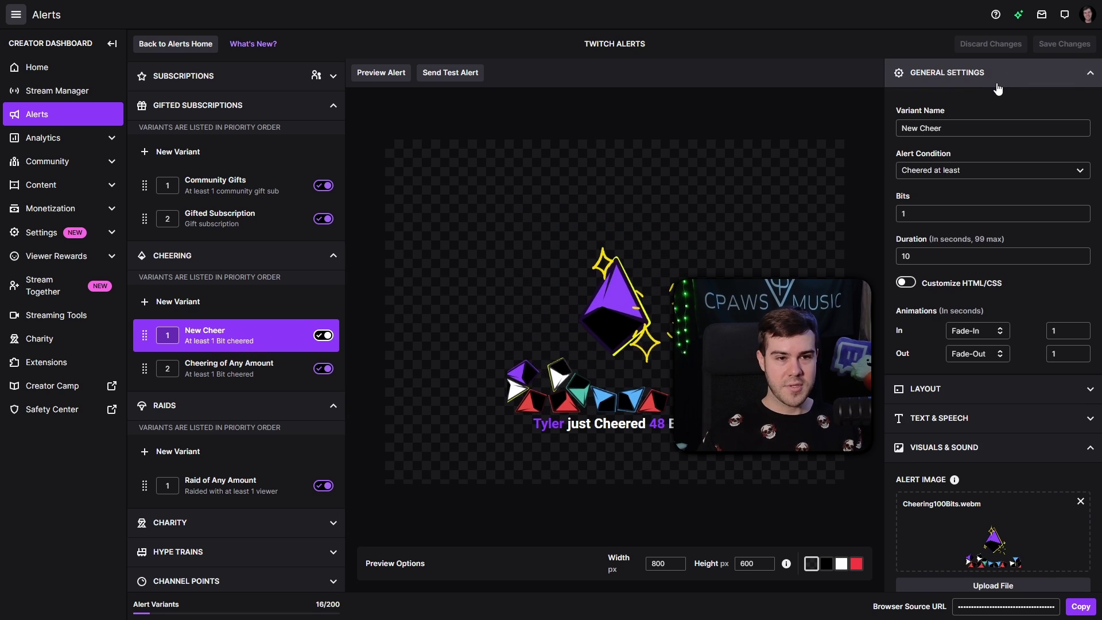
triple_click(951, 133)
type("C")
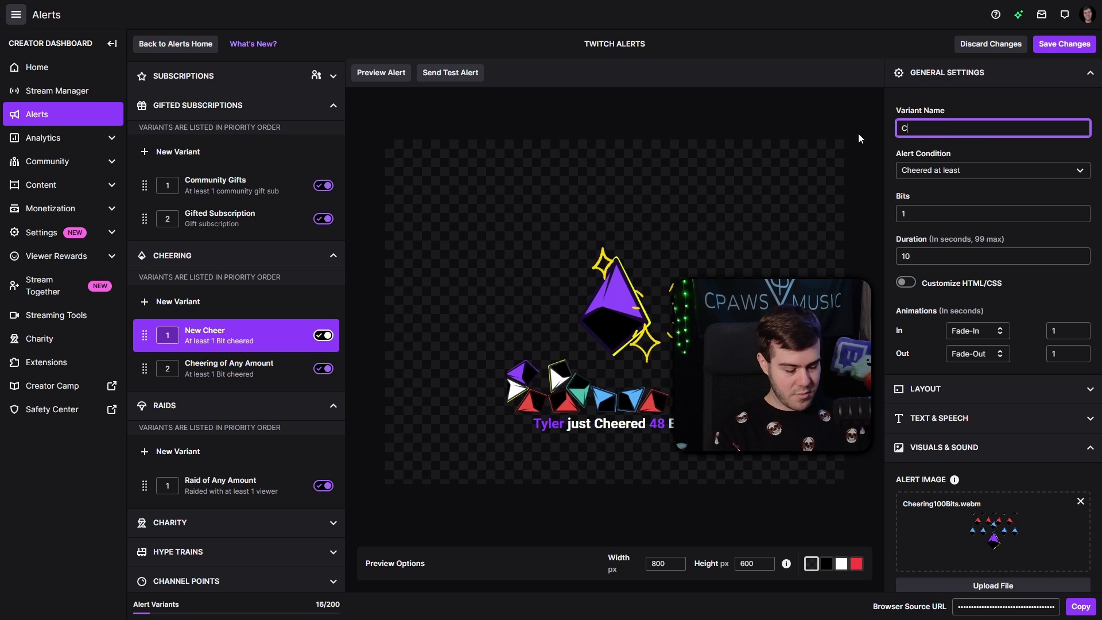
type("heer 100+")
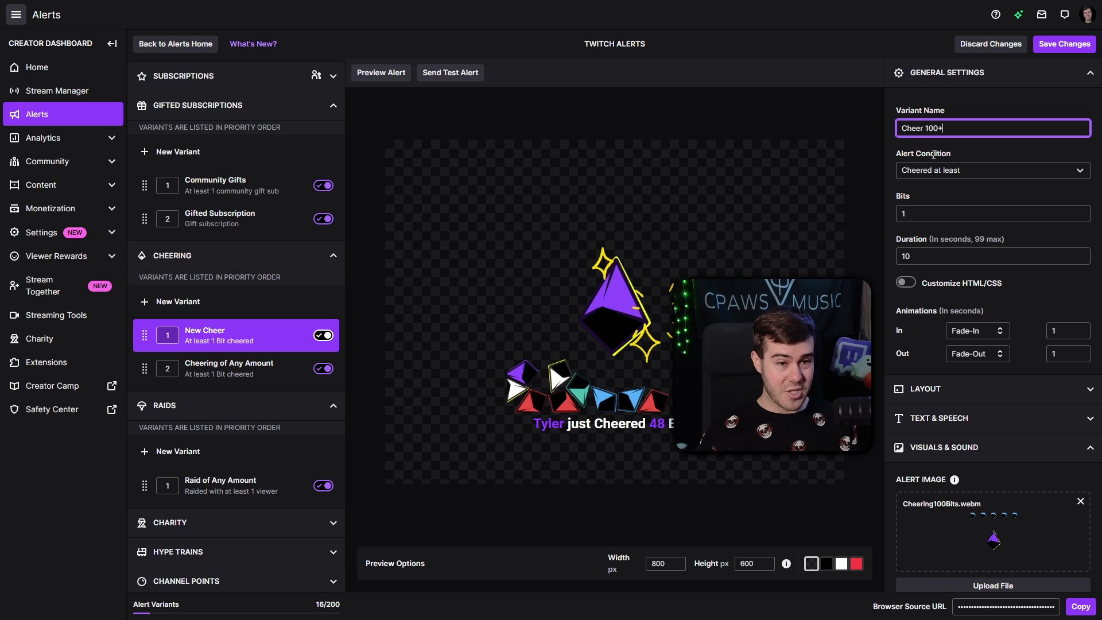
left_click(903, 212)
type("1")
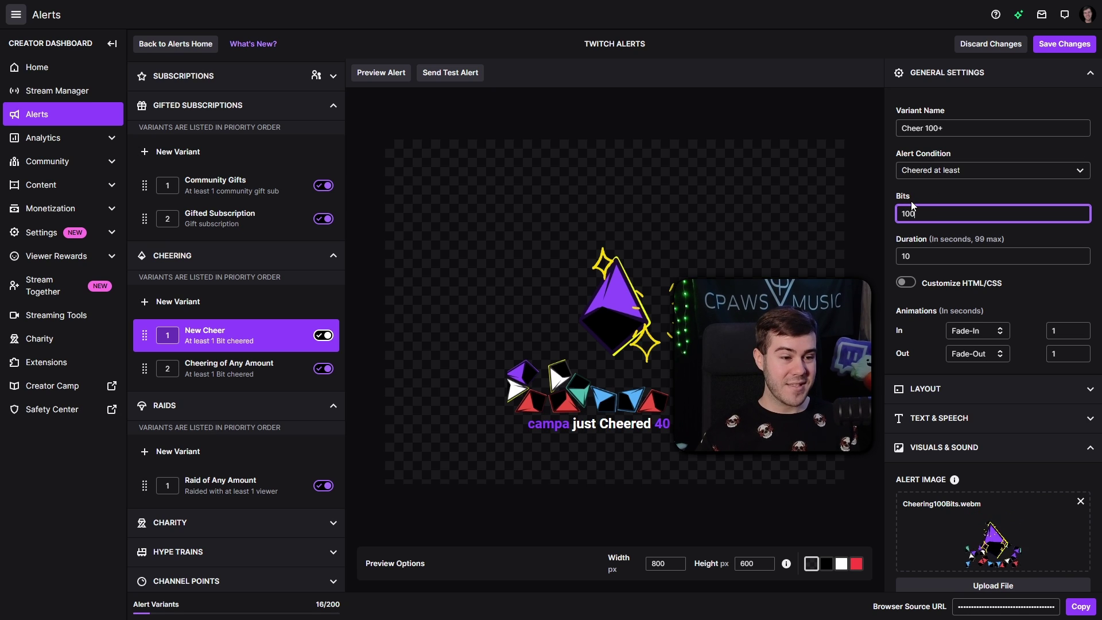
Check the new cheer variant's alert image and sound settings, and save the changes.
scroll(965, 298, "down", 4)
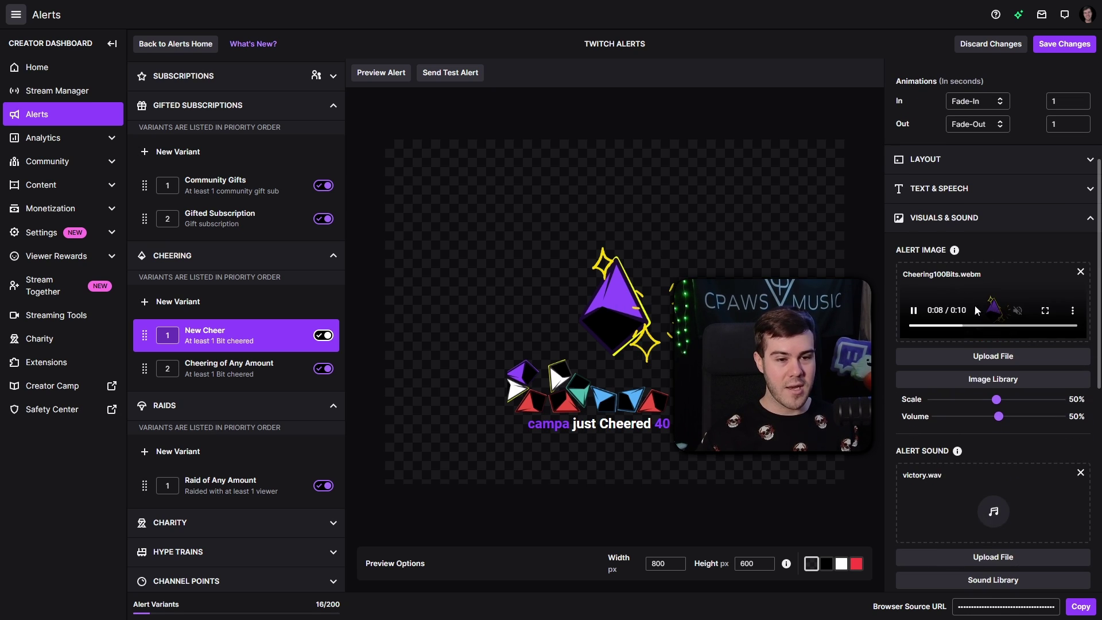
scroll(987, 287, "down", 2)
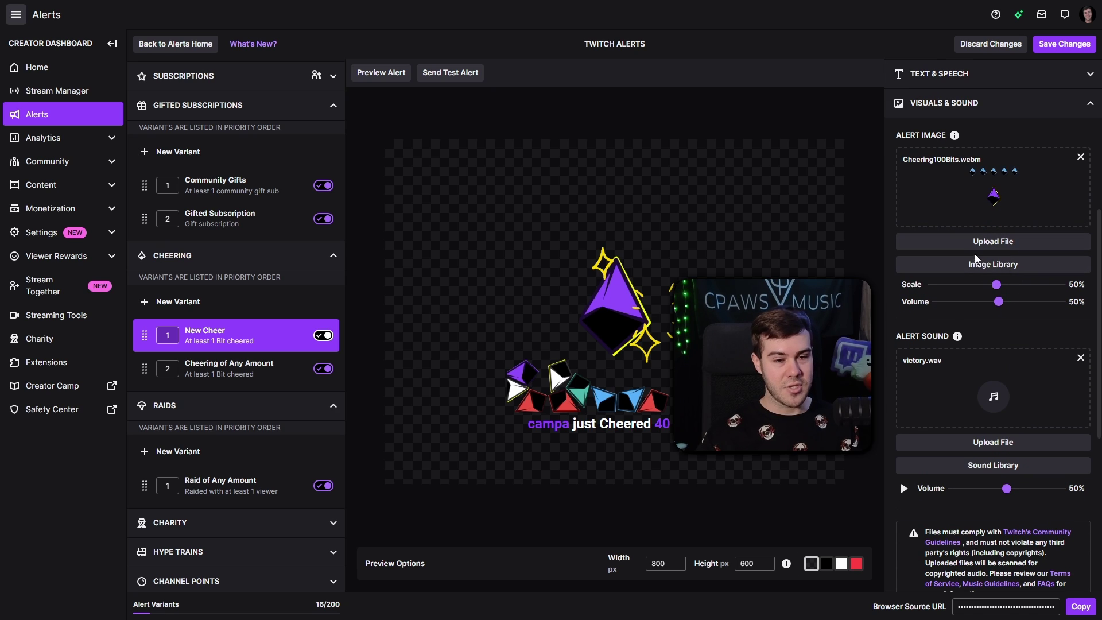
mouse_move(962, 203)
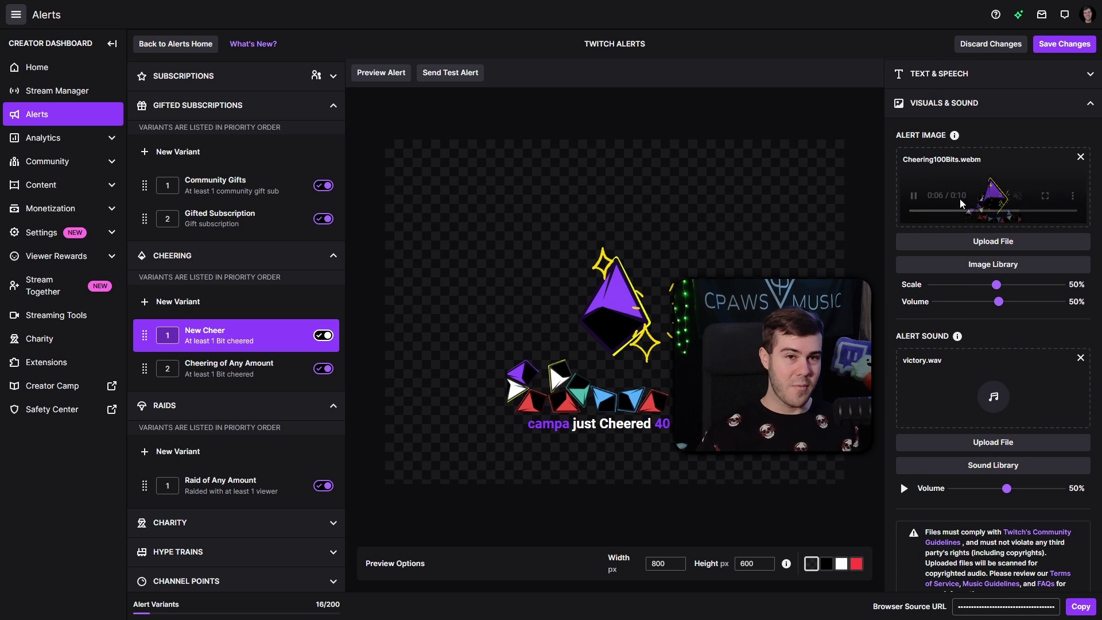
left_click(1060, 45)
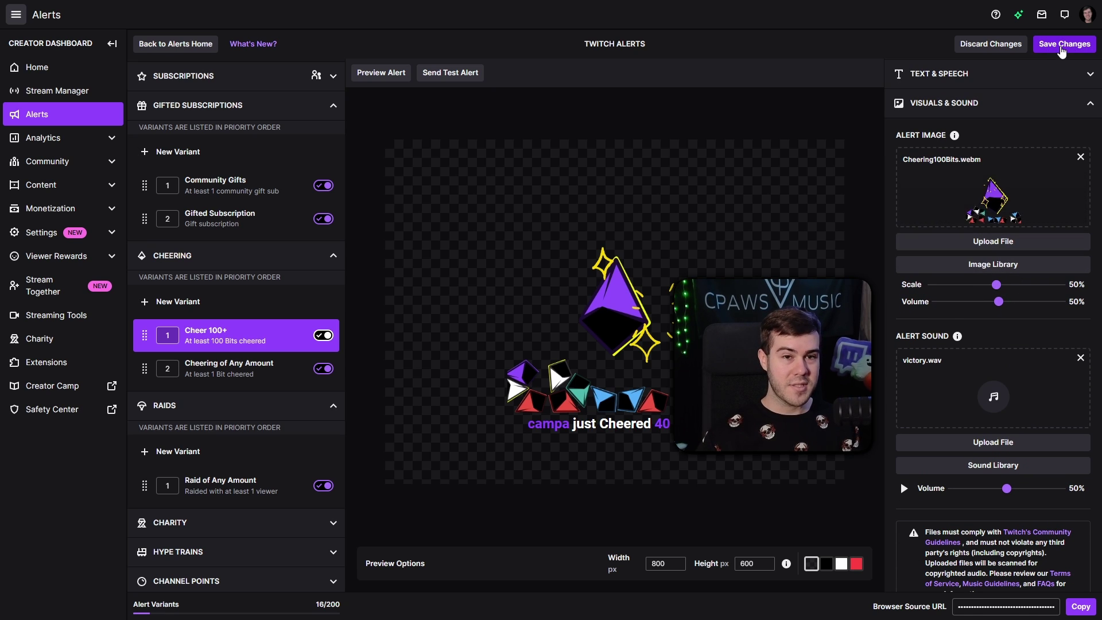
Compare the two cheering variants, and look through the charity, hype train, channel point and goal alerts.
left_click(227, 376)
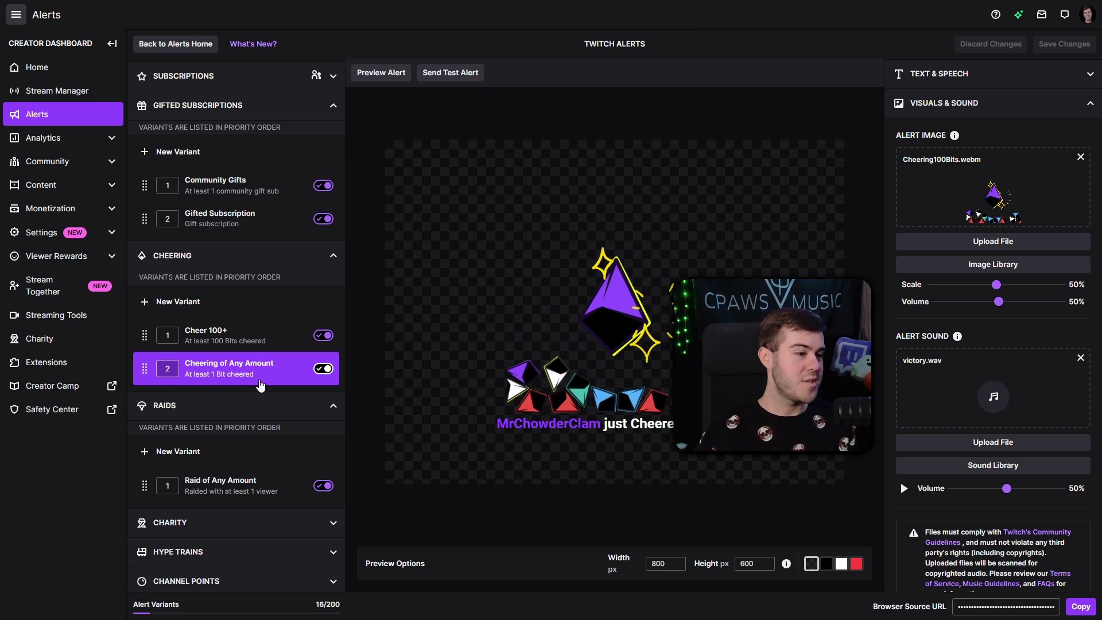
left_click(225, 347)
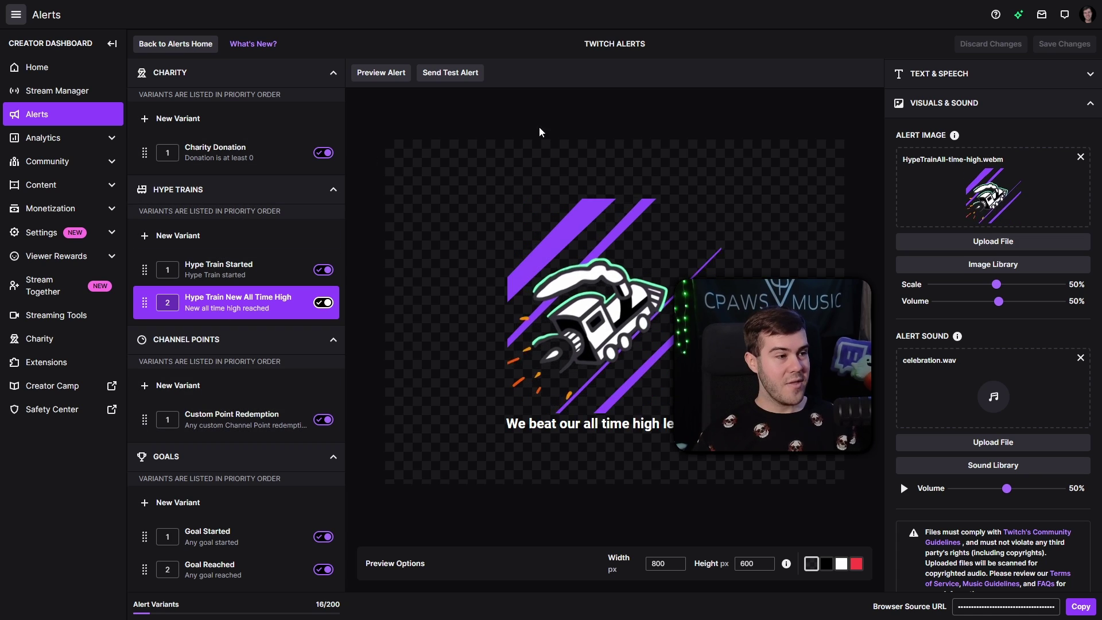
scroll(271, 432, "up", 10)
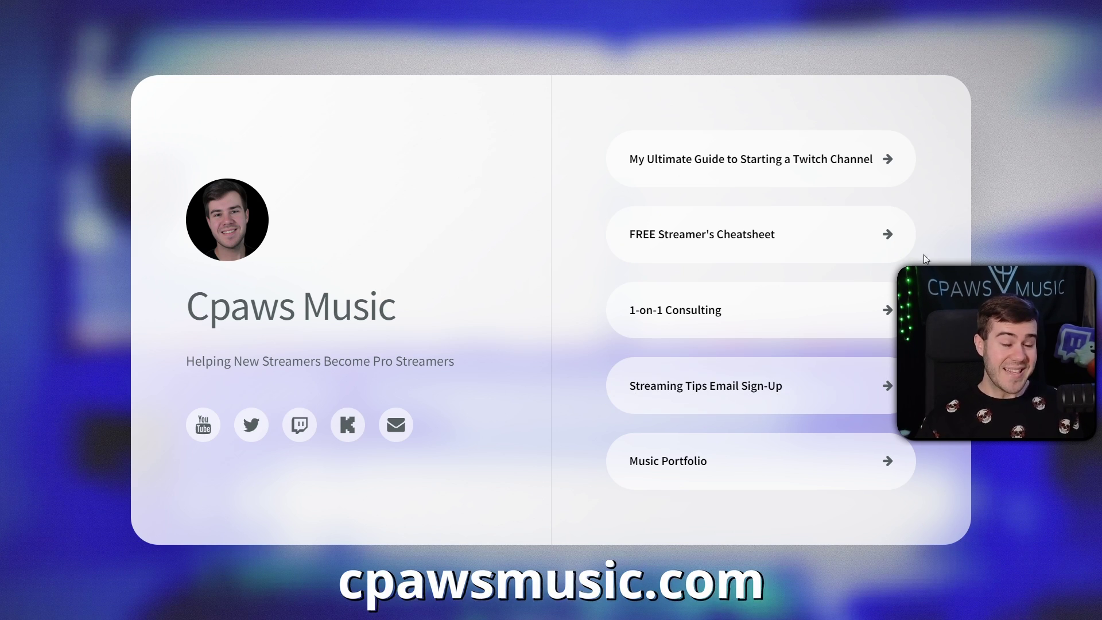
Open My Ultimate Guide to Starting a Twitch Channel on cpawsmusic.com and read what the course teaches and includes.
left_click(773, 160)
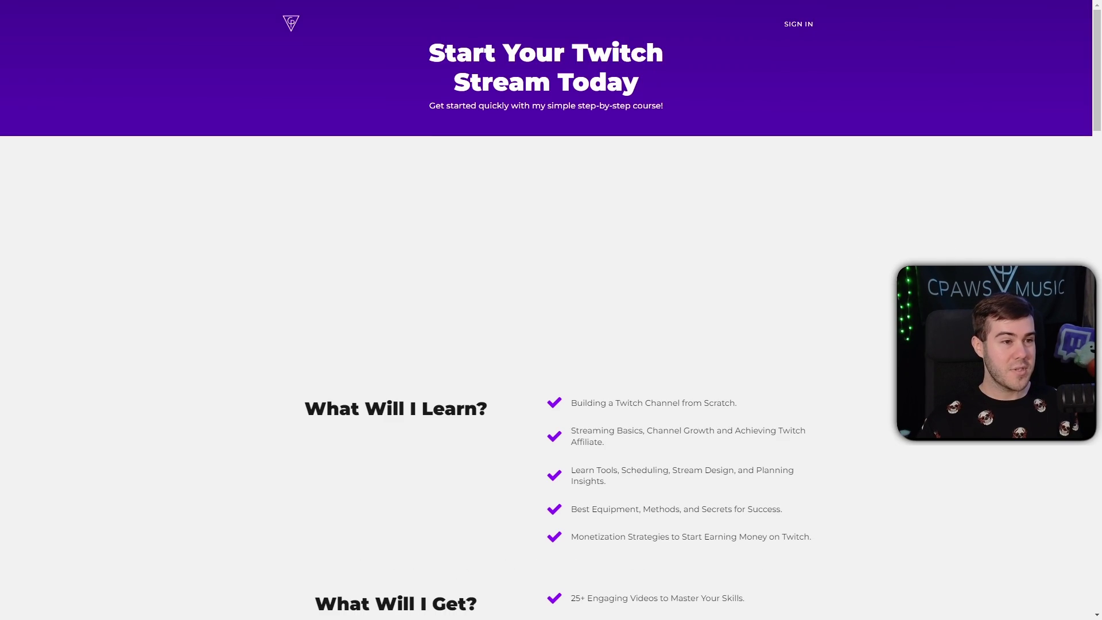
scroll(638, 298, "down", 3)
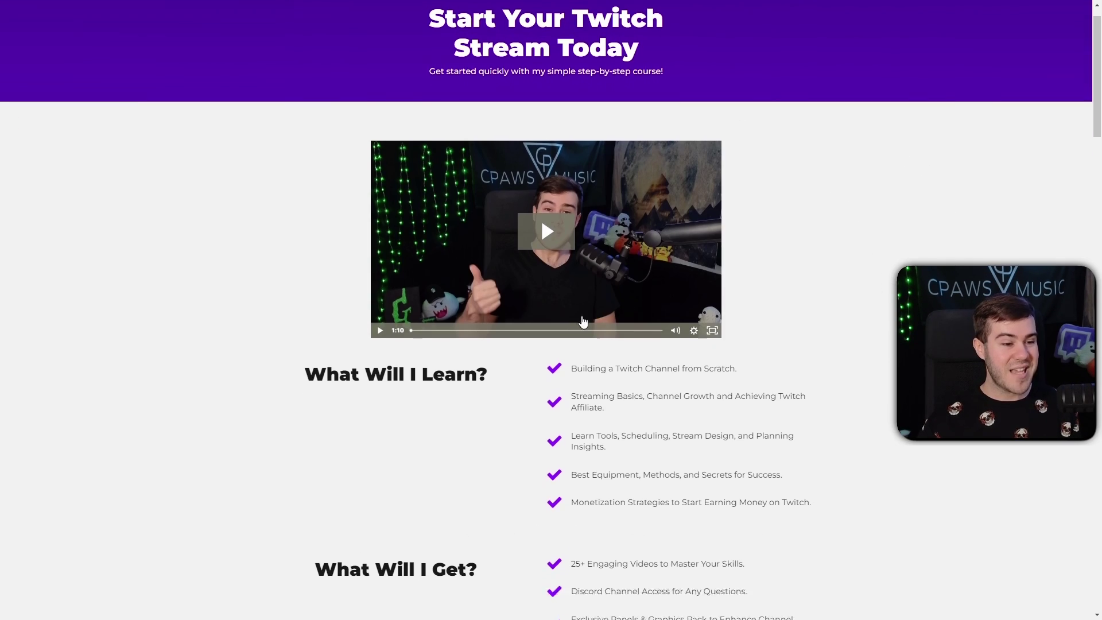
scroll(676, 239, "down", 1)
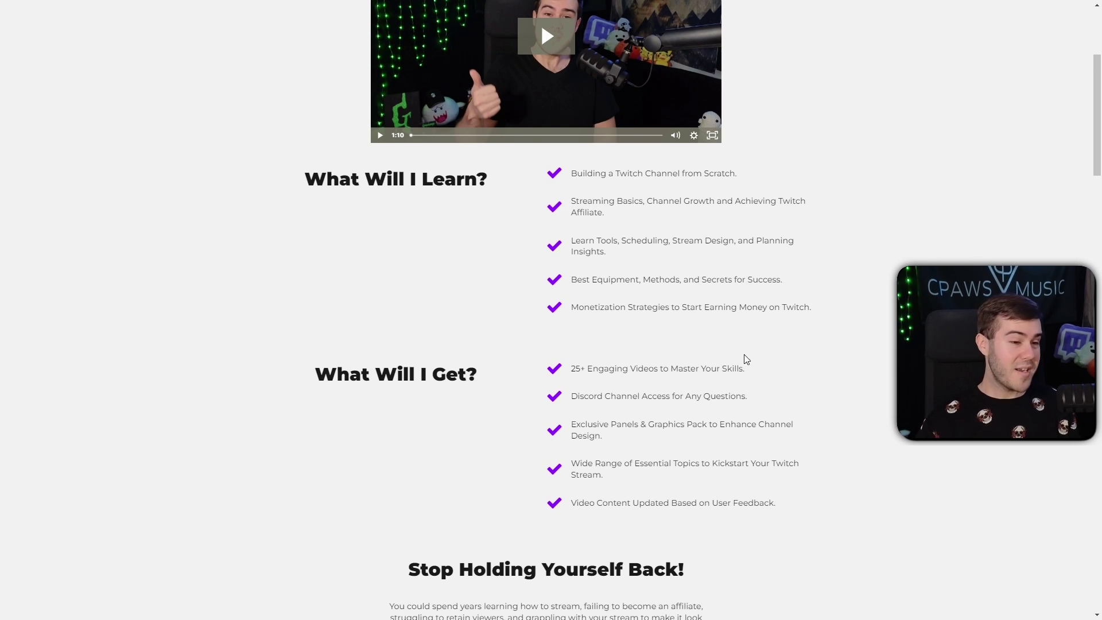
scroll(647, 392, "up", 4)
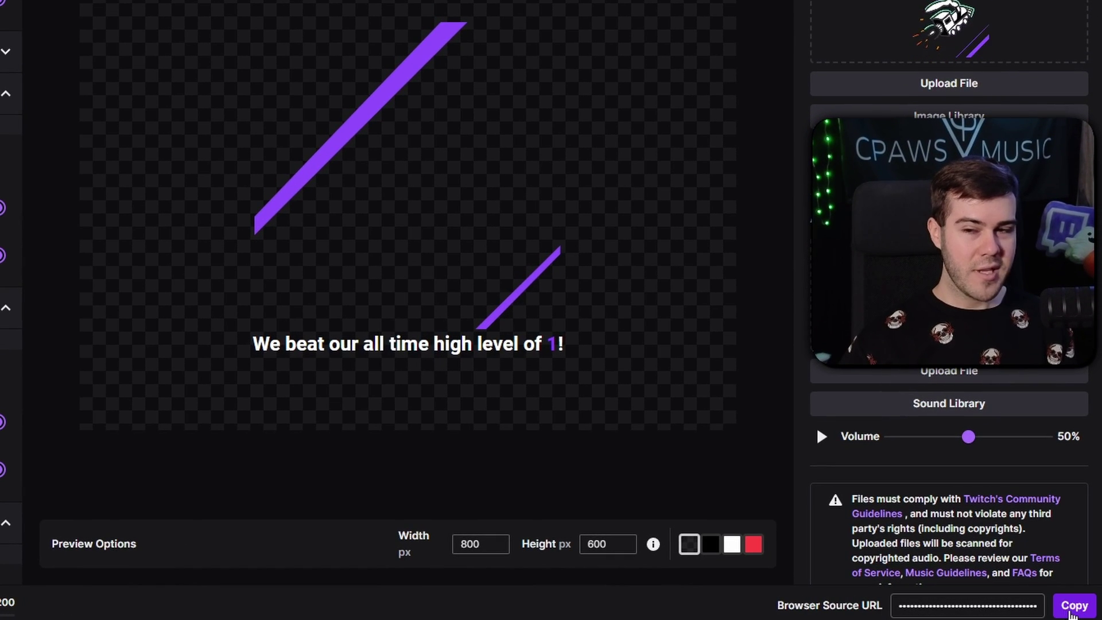
Copy the alerts' Browser Source URL, switch to OBS, and add it to the Starting Soon scene as a browser source named TWITCH ALERTS.
left_click(1074, 613)
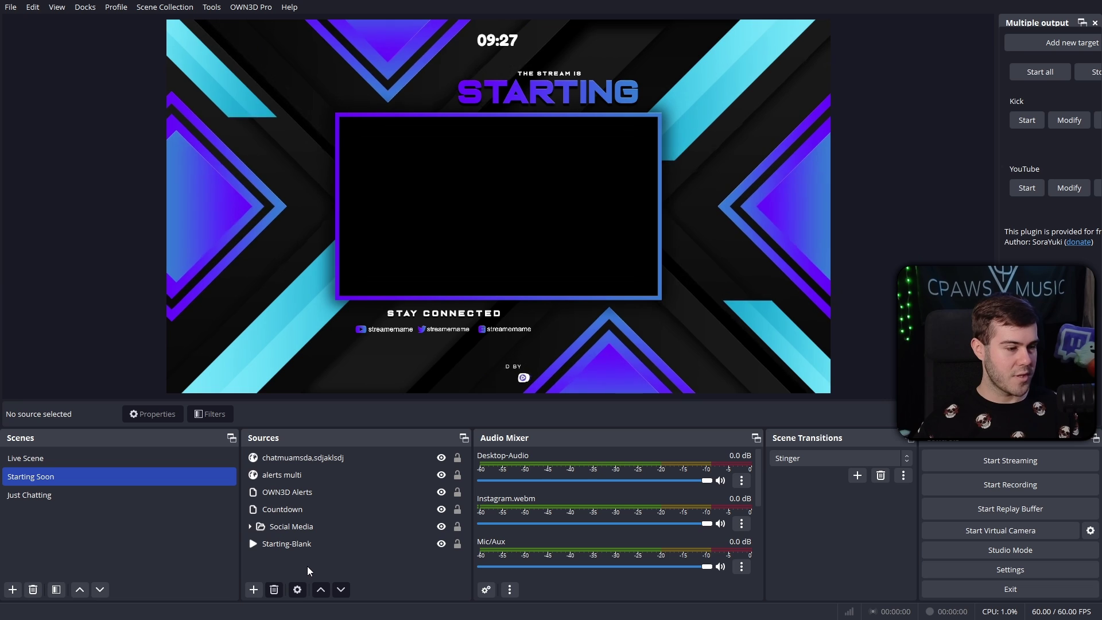
left_click(253, 589)
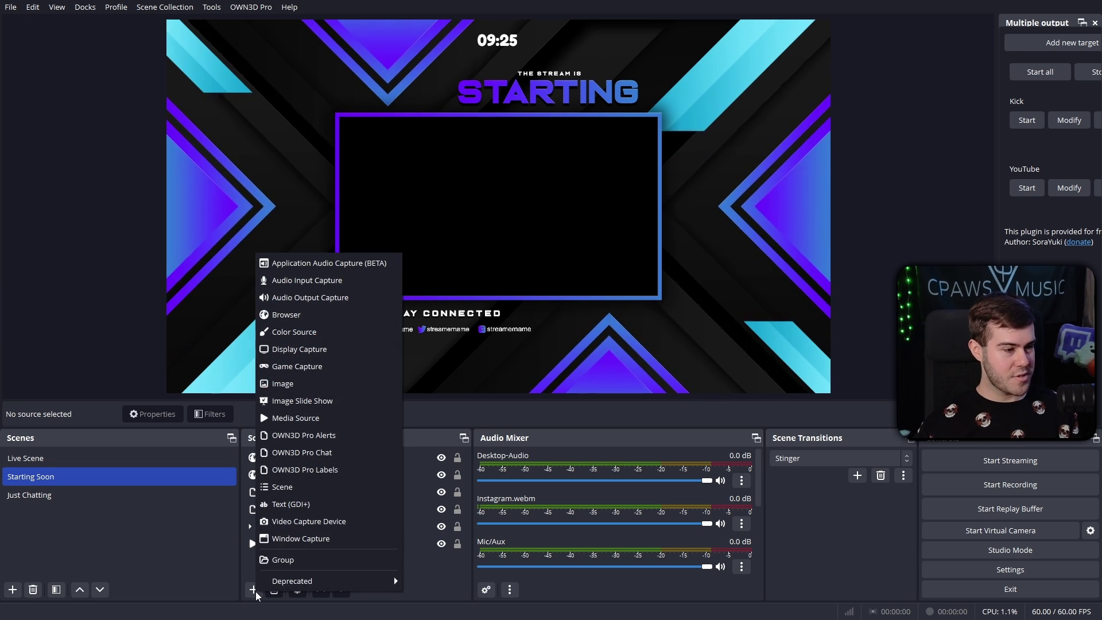
left_click(300, 316)
type("TWITCH")
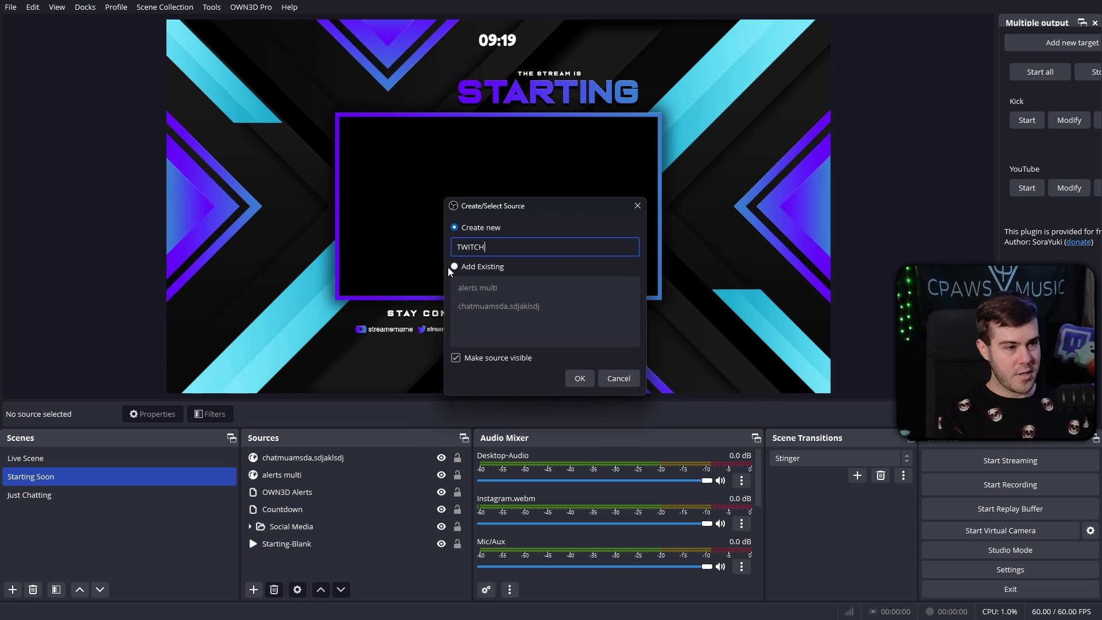
type(" ALERTS")
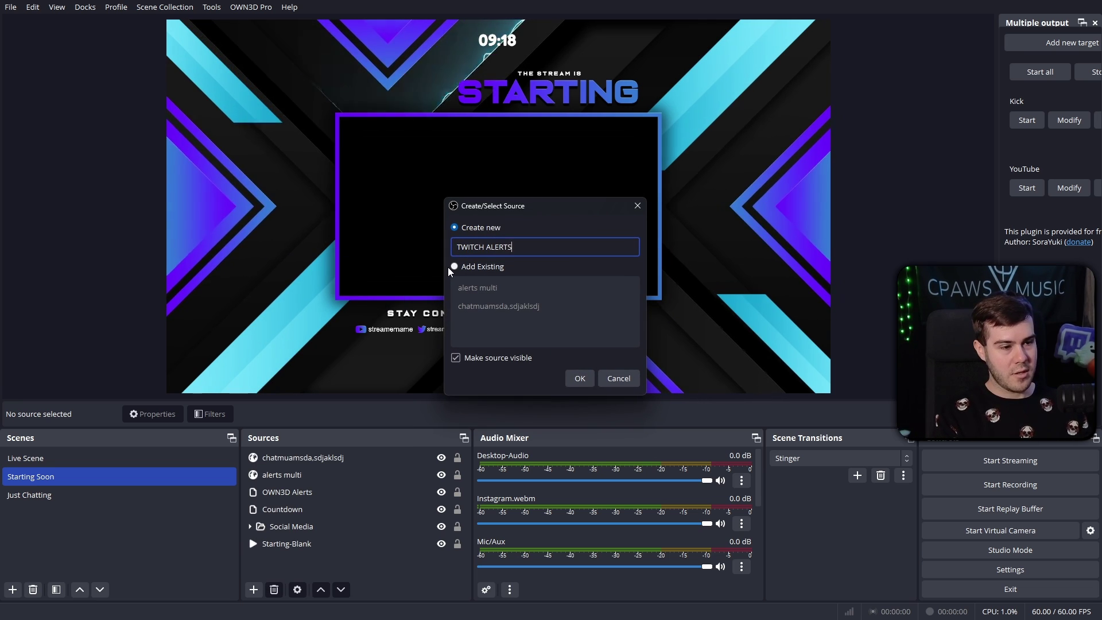
left_click(574, 374)
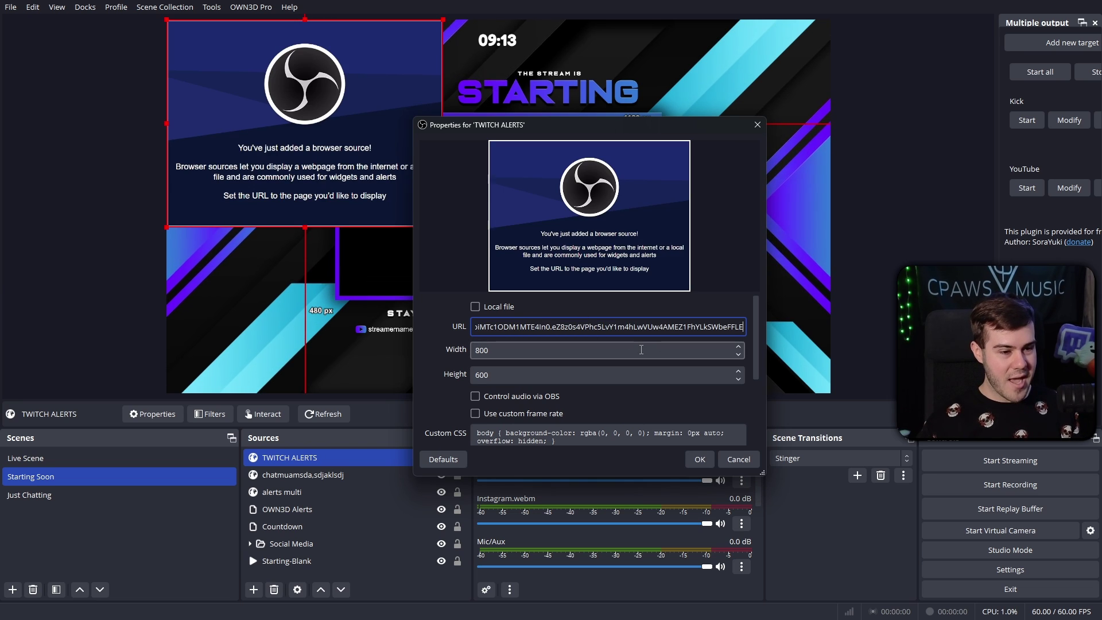
left_click(699, 459)
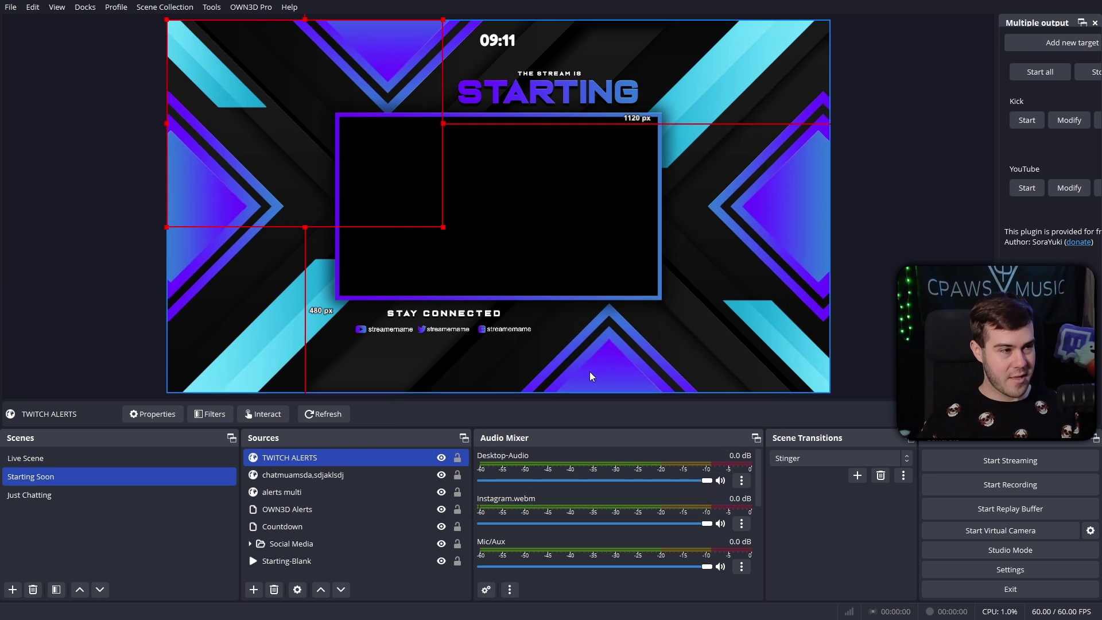
Scale and move the TWITCH ALERTS source into the scene's central frame, about 622 px from the left edge and 297 px from the top.
left_click_drag(294, 129, 451, 183)
left_click_drag(330, 83, 423, 173)
left_click_drag(600, 206, 595, 239)
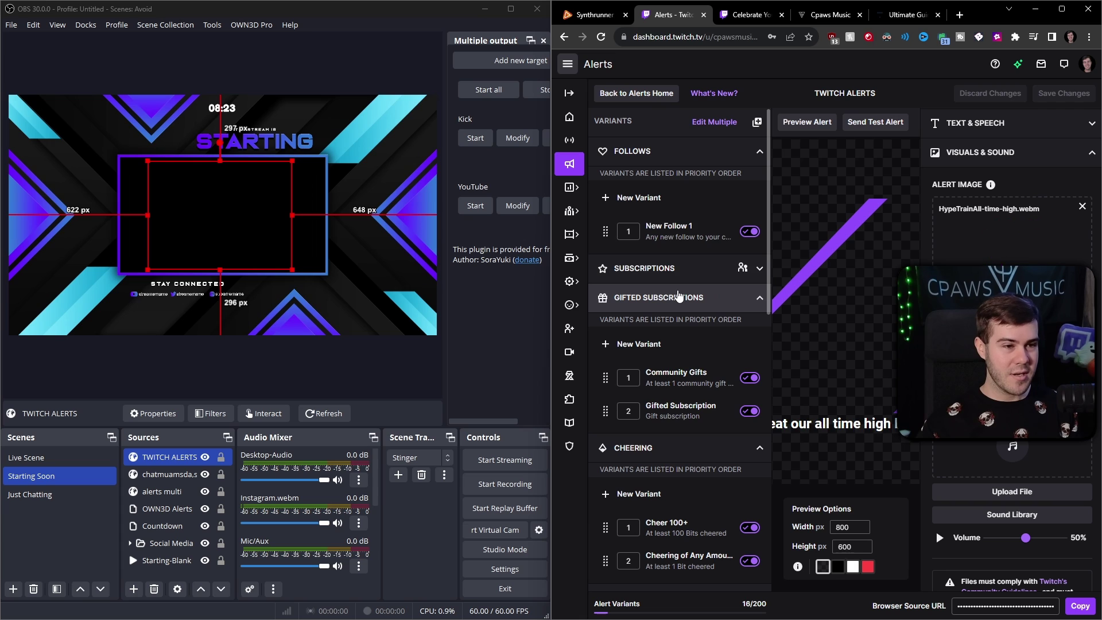
Send a test alert for the New Follow 1 variant and look for the TWITCH ALERTS source in the OBS audio mixer.
left_click(692, 245)
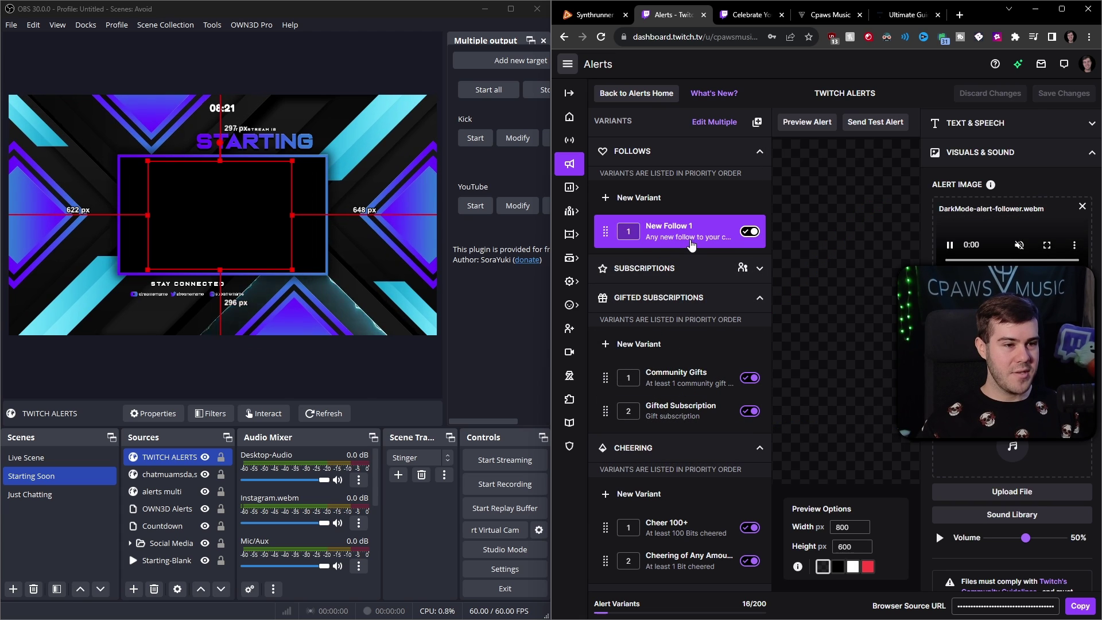
left_click(887, 126)
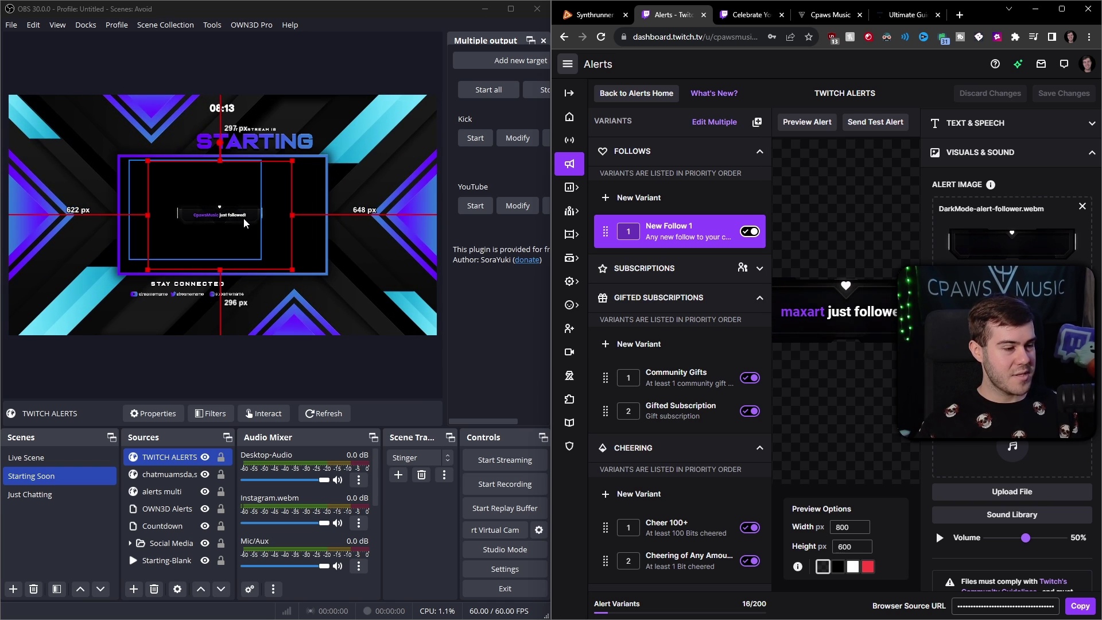
scroll(307, 505, "down", 5)
scroll(309, 512, "up", 5)
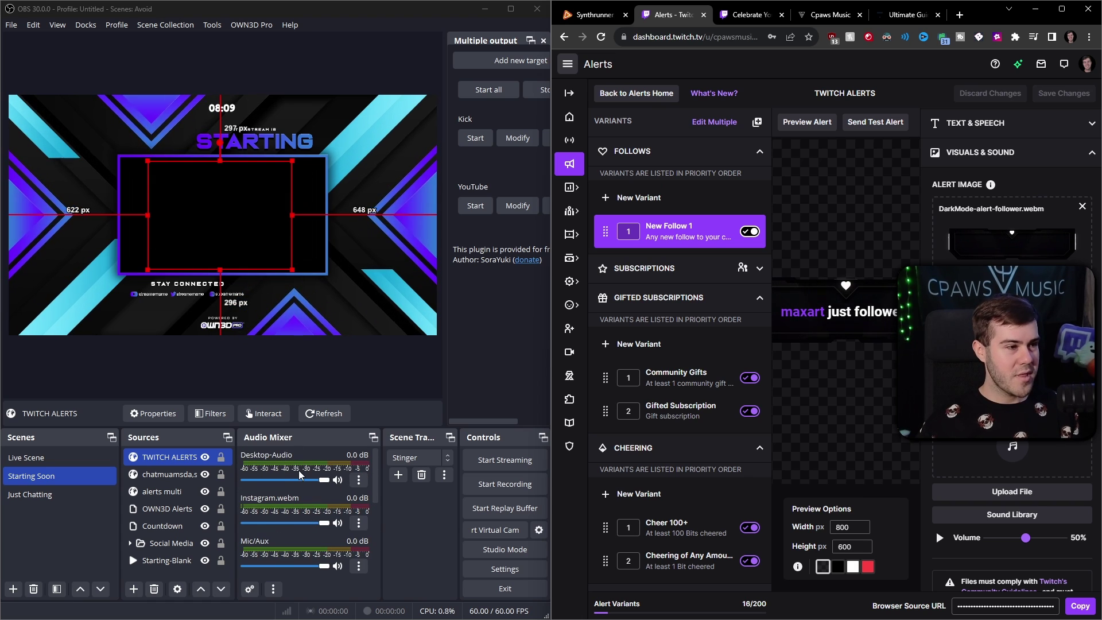
Enable Control audio via OBS in the TWITCH ALERTS source's properties and review its remaining options.
double_click(178, 457)
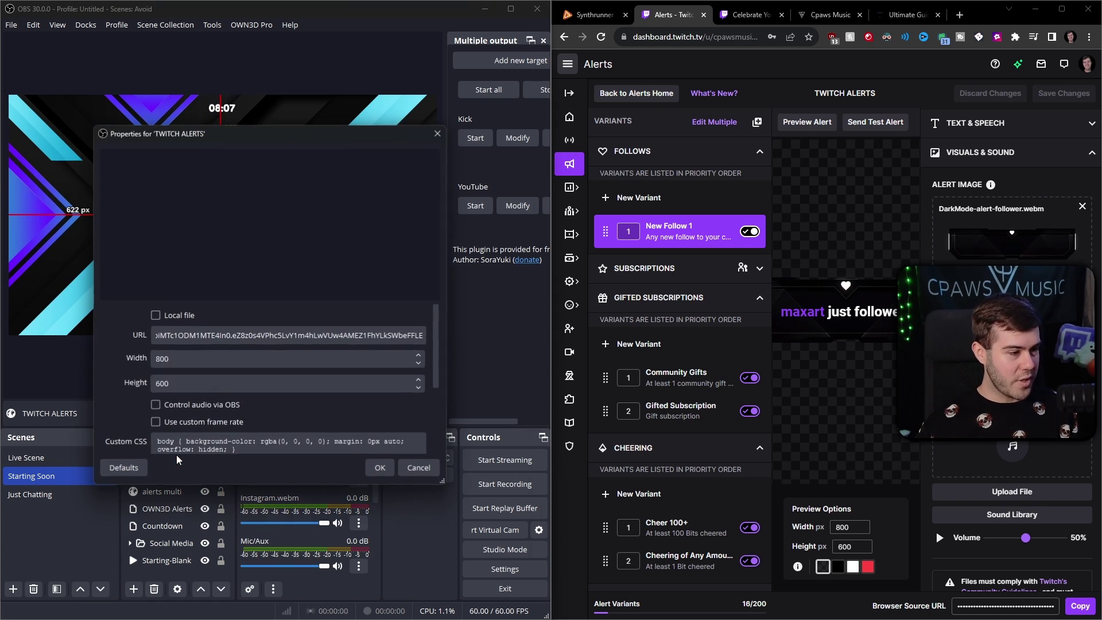
scroll(297, 391, "down", 2)
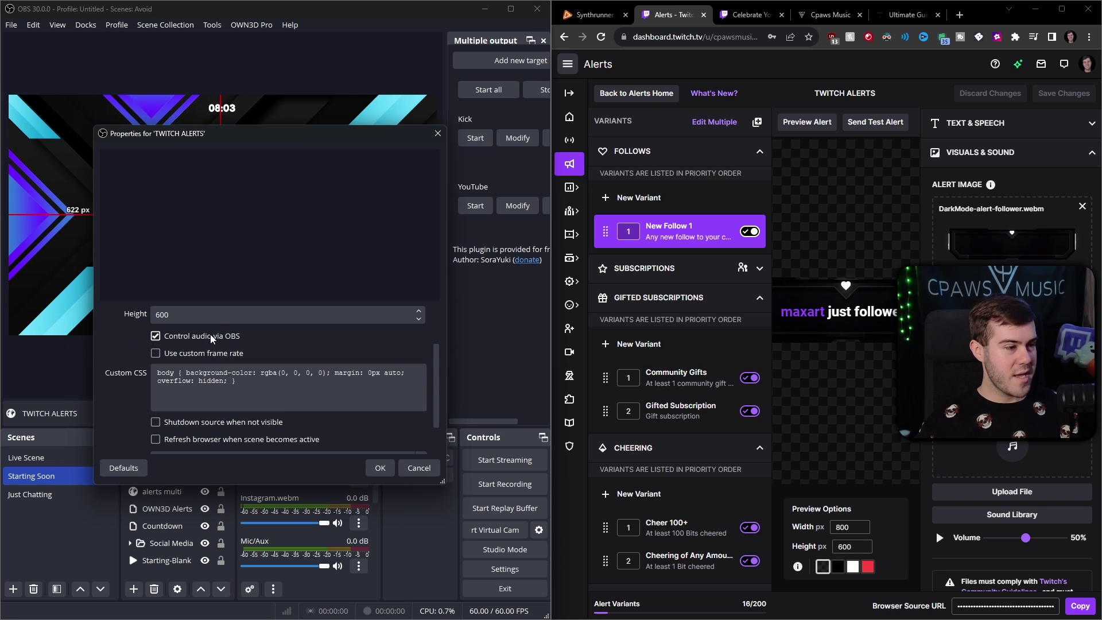
scroll(287, 415, "down", 1)
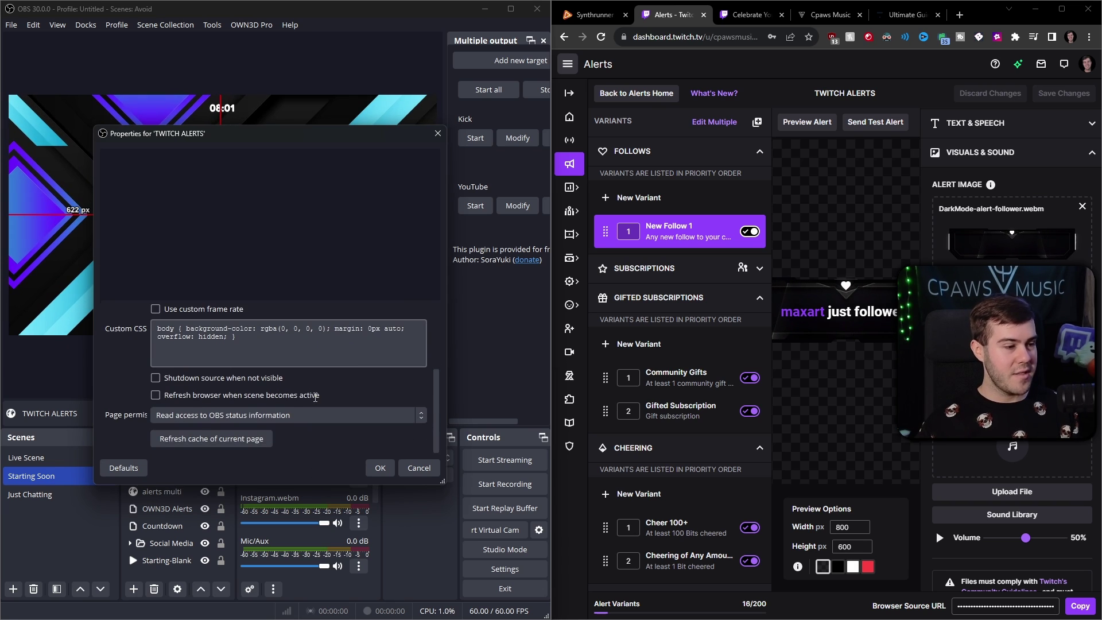
scroll(322, 392, "up", 2)
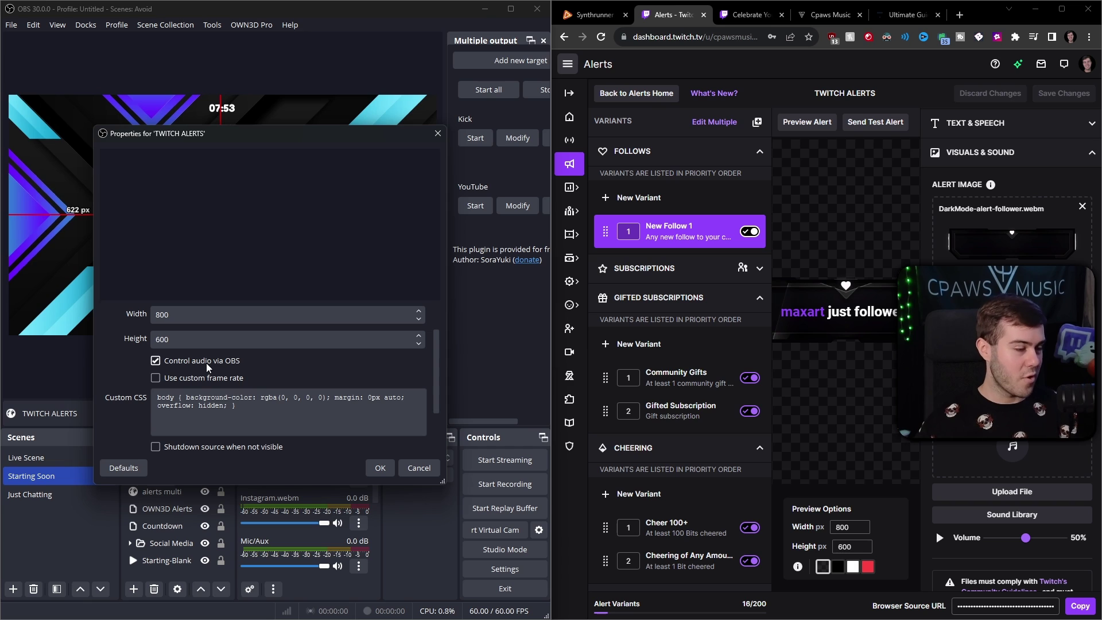
left_click(377, 473)
Set the TWITCH ALERTS audio monitoring to Monitor and Output, and send another New Follow 1 test alert.
scroll(294, 519, "down", 3)
scroll(295, 518, "down", 4)
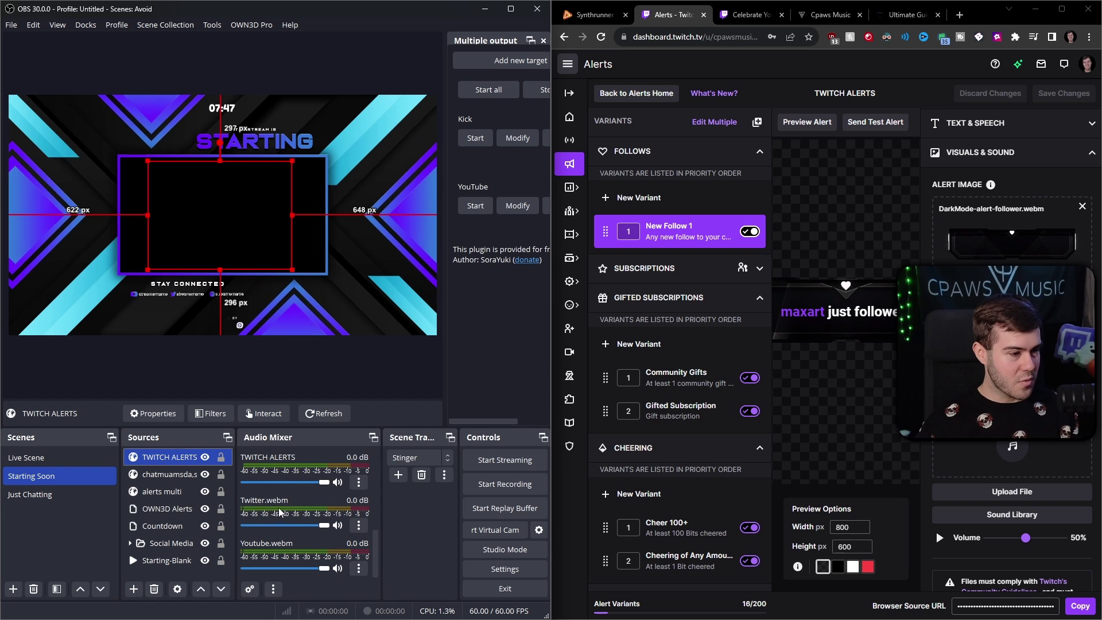
scroll(278, 508, "up", 1)
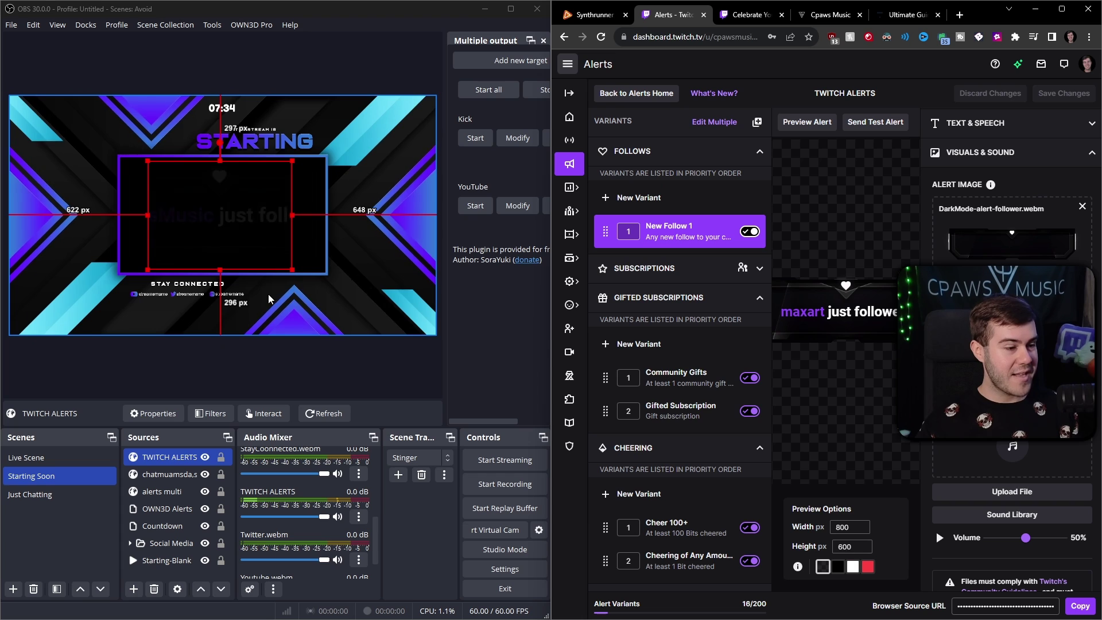
left_click(359, 517)
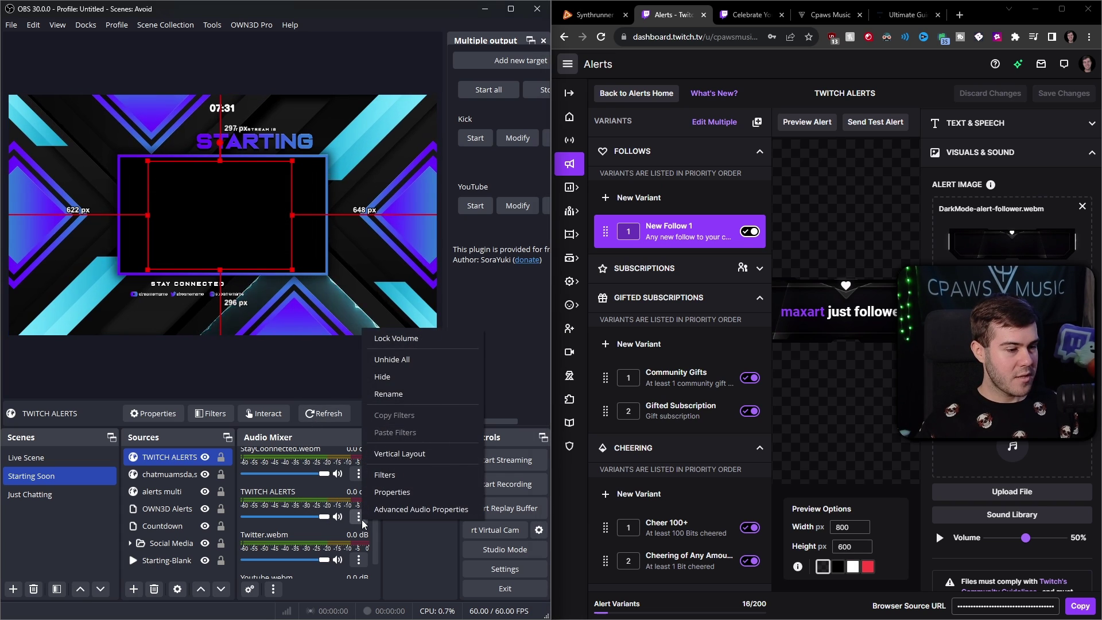
left_click(397, 510)
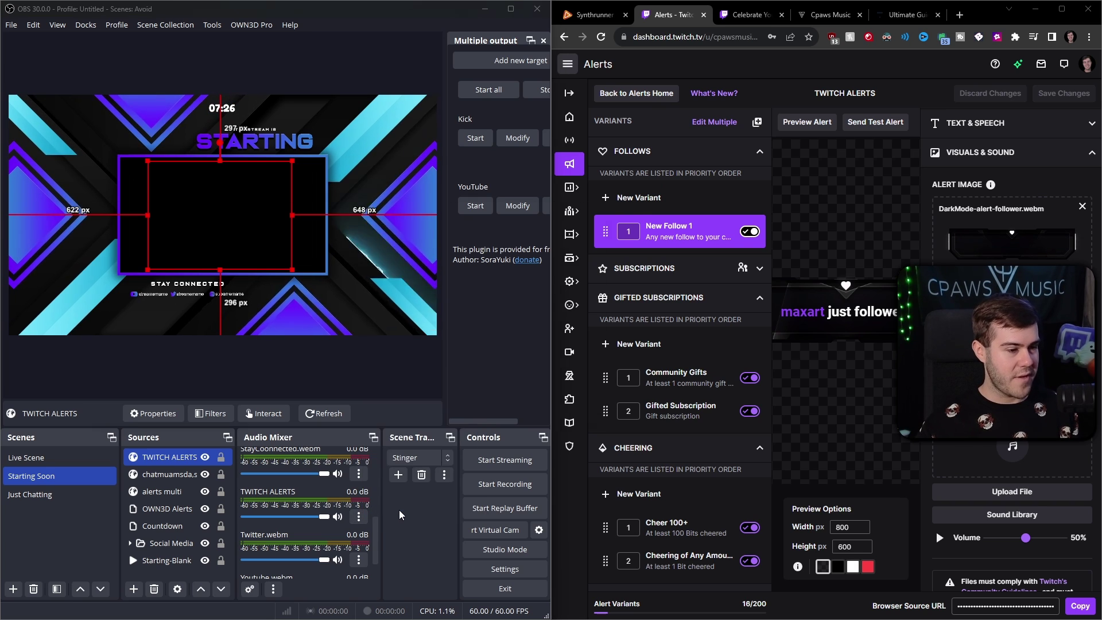
scroll(81, 293, "down", 3)
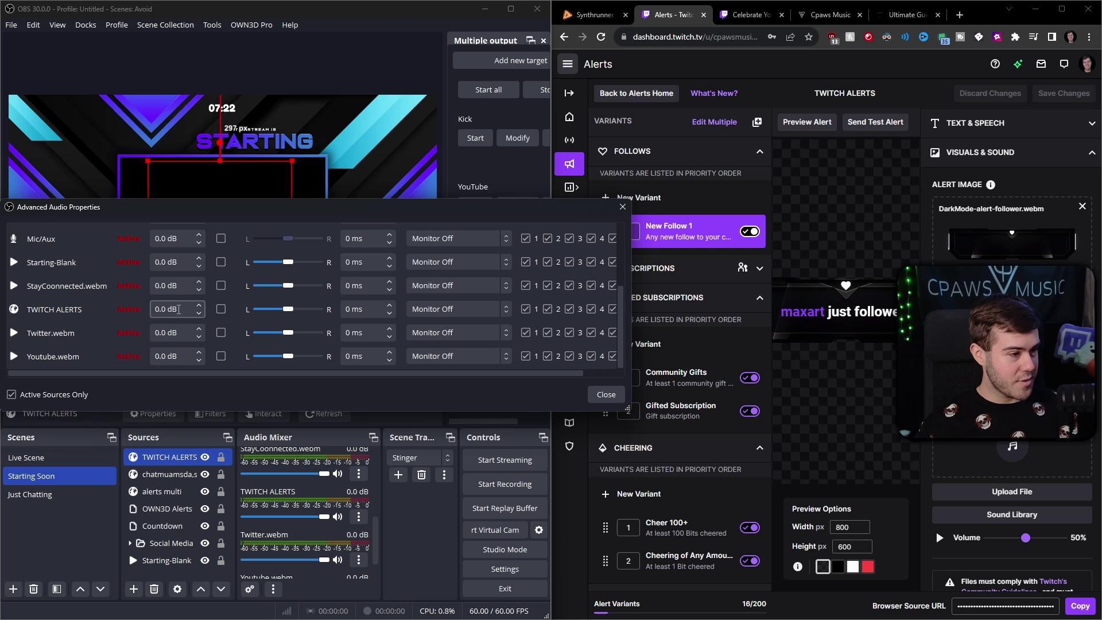
left_click(447, 310)
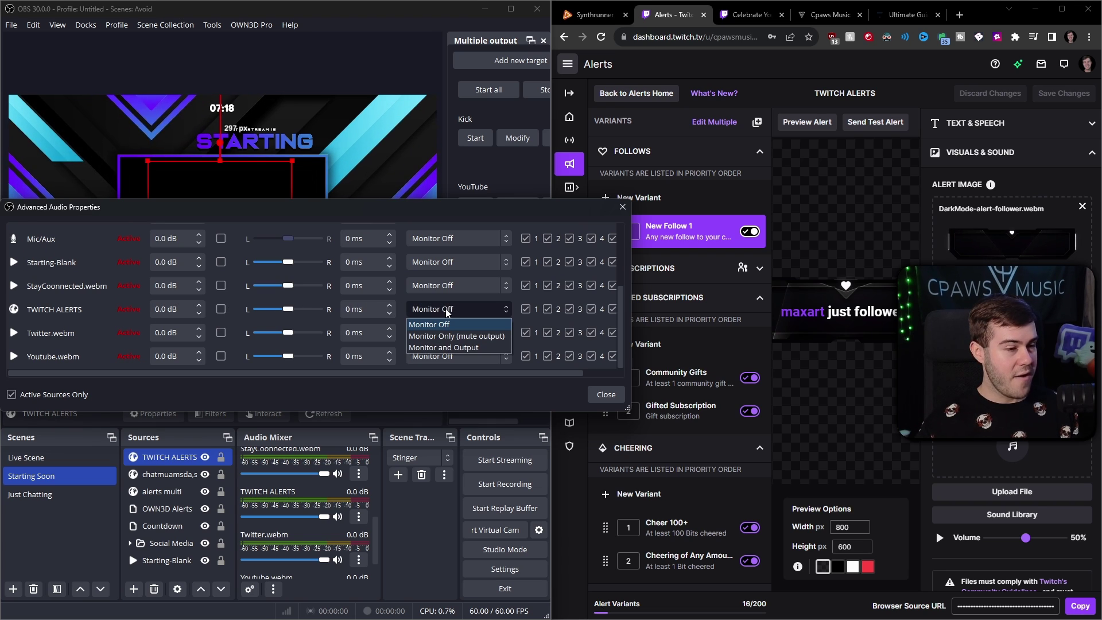
left_click(430, 348)
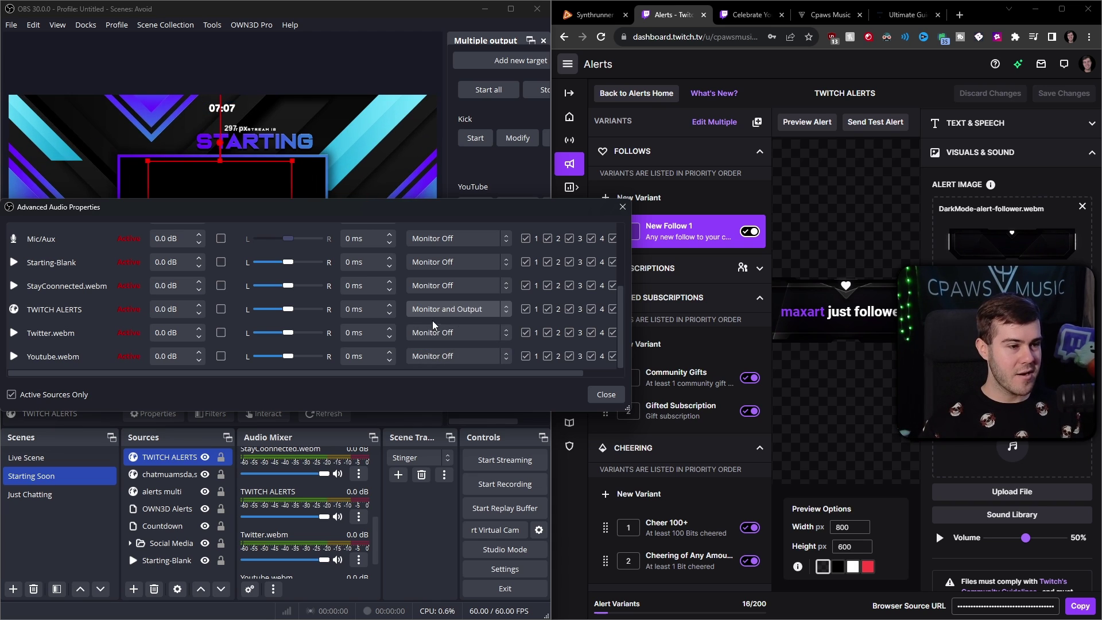
left_click(609, 394)
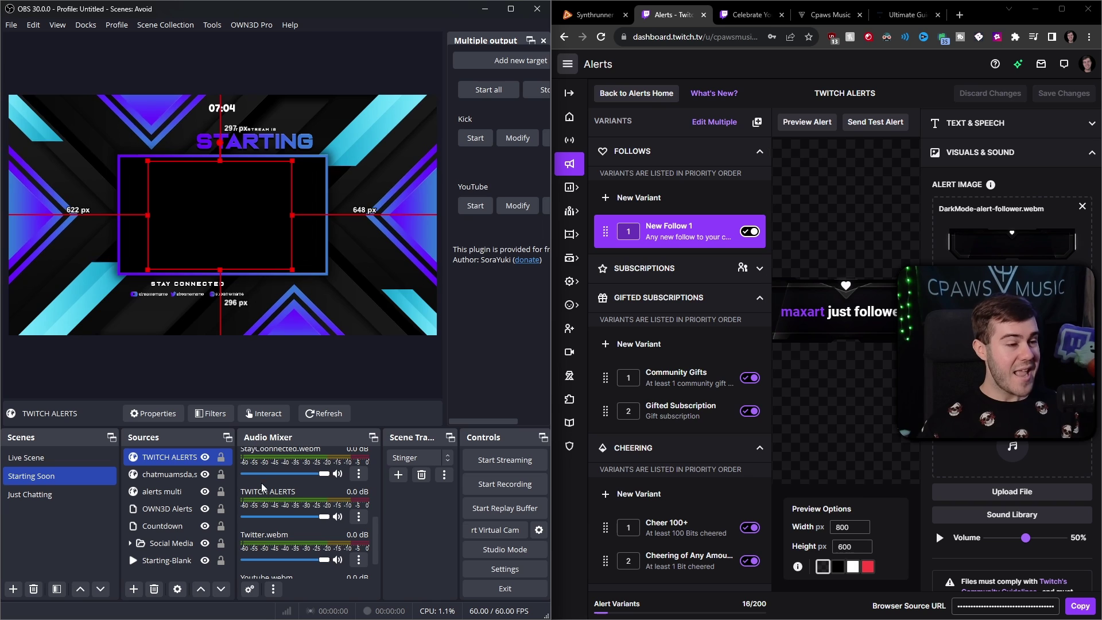
left_click(876, 121)
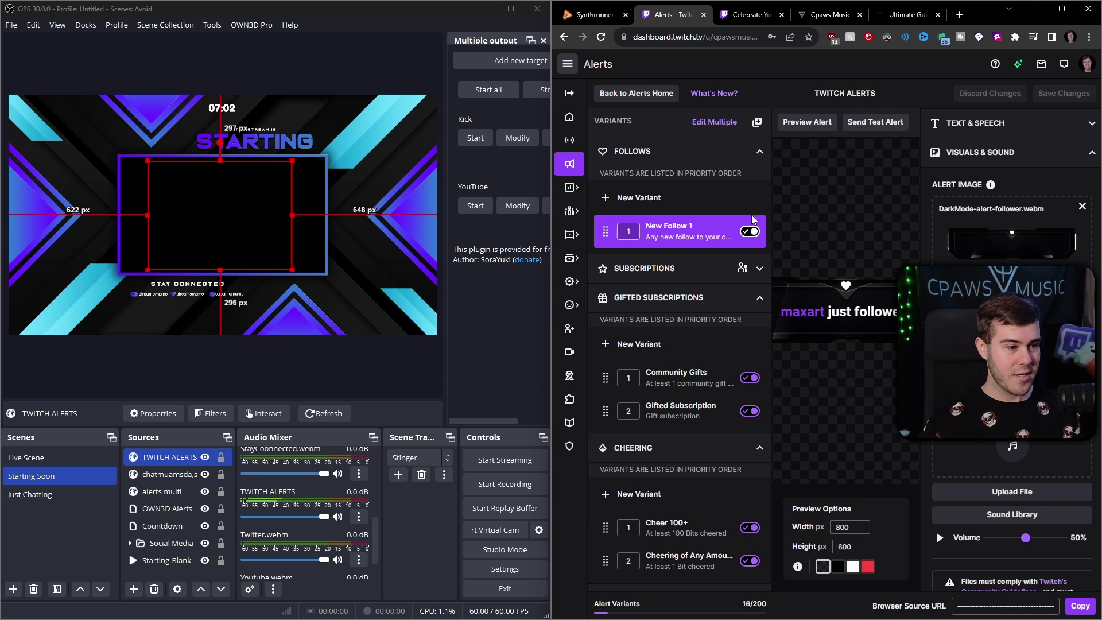